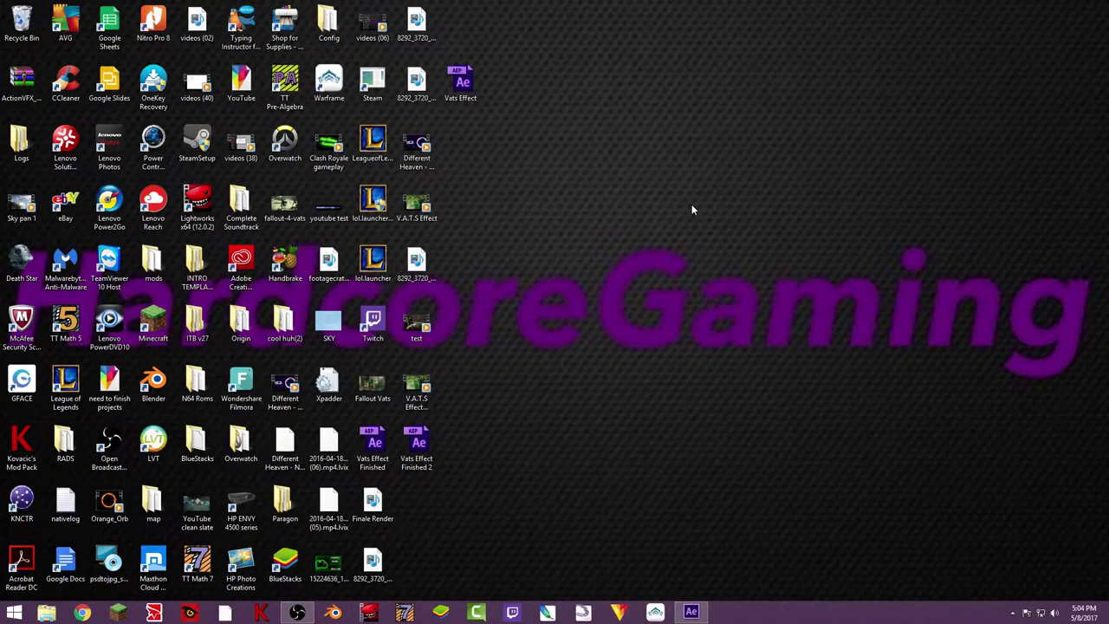
# Switch to After Effects and look through the MVI_5191 and Test compositions and the render queue.
pyautogui.click(690, 611)
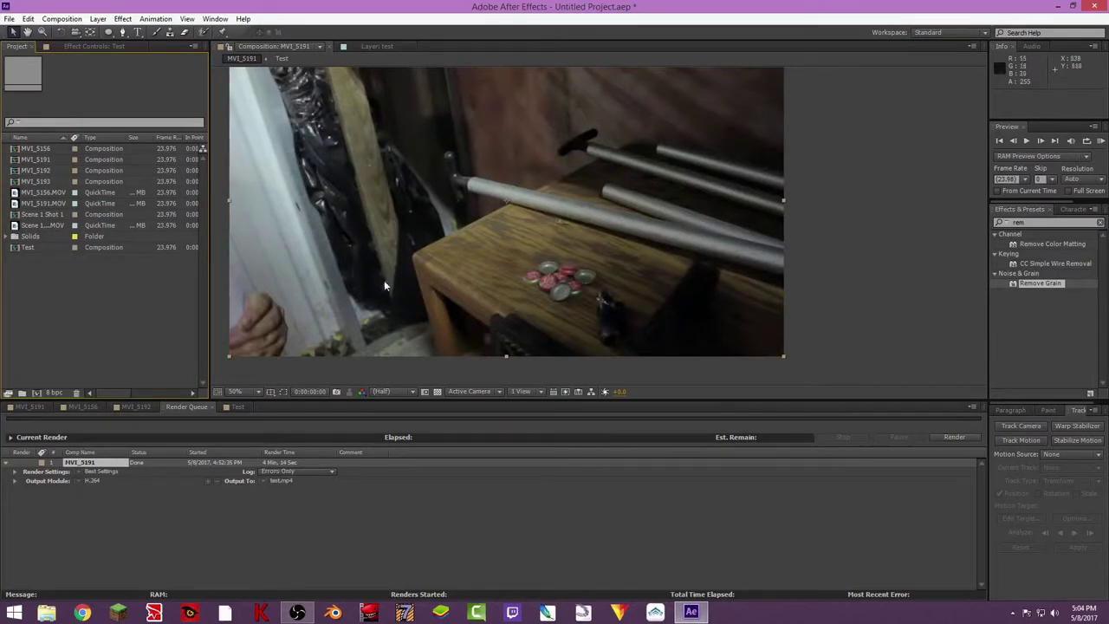
pyautogui.click(29, 406)
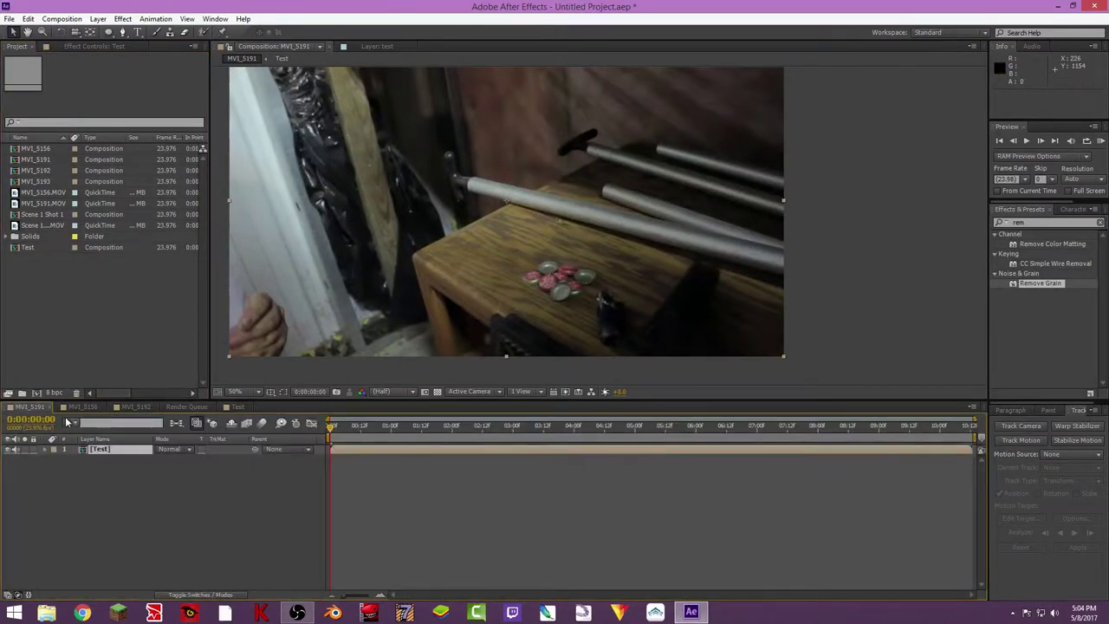
pyautogui.click(238, 406)
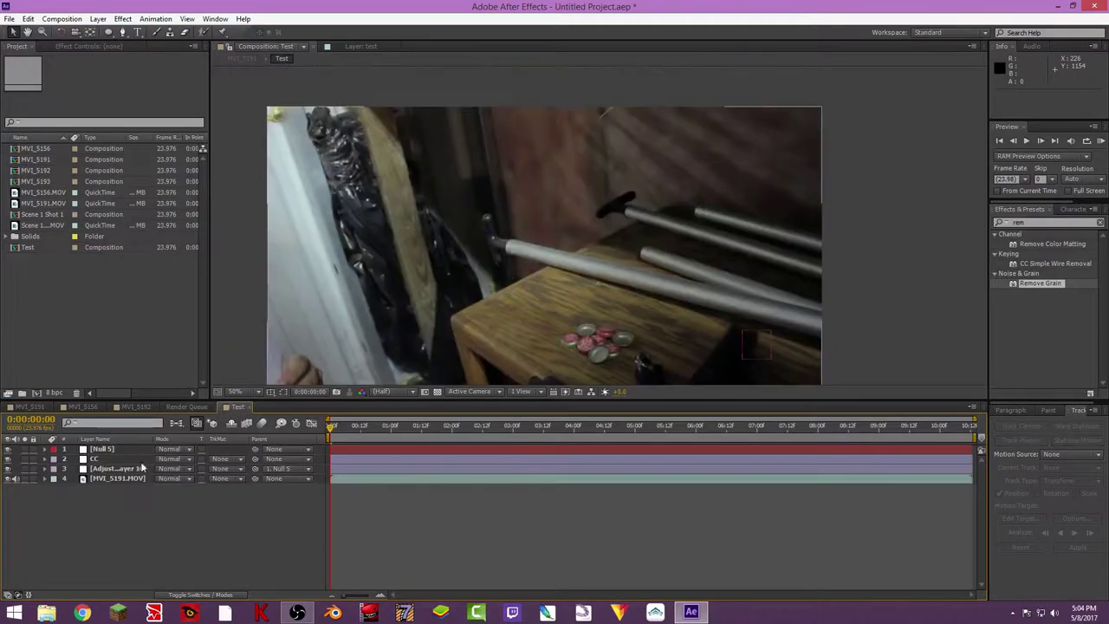
pyautogui.click(186, 406)
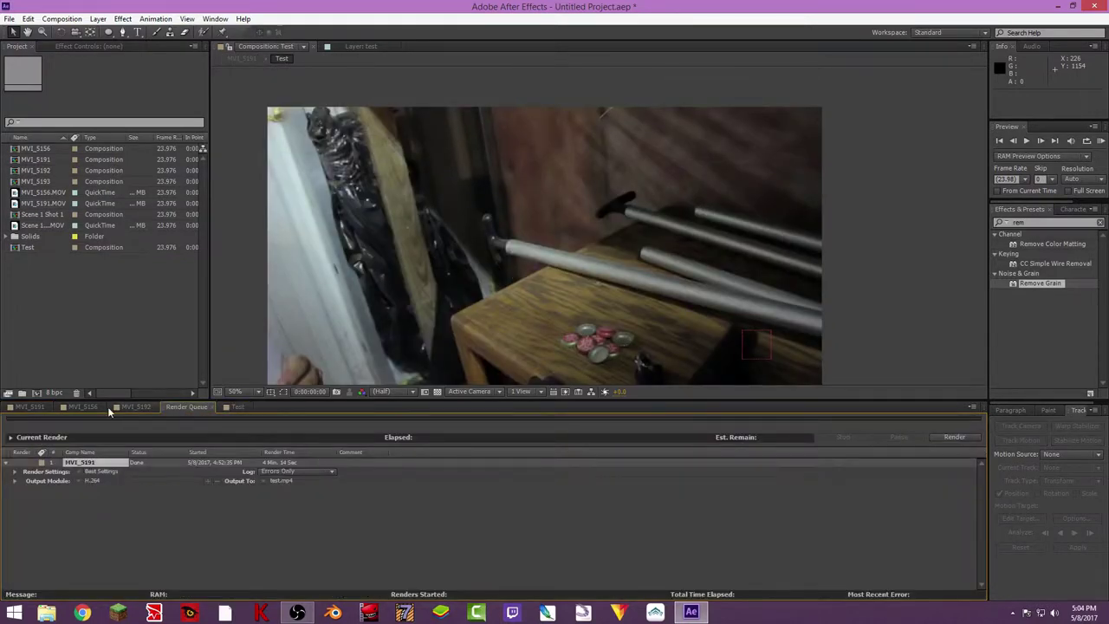
pyautogui.click(31, 407)
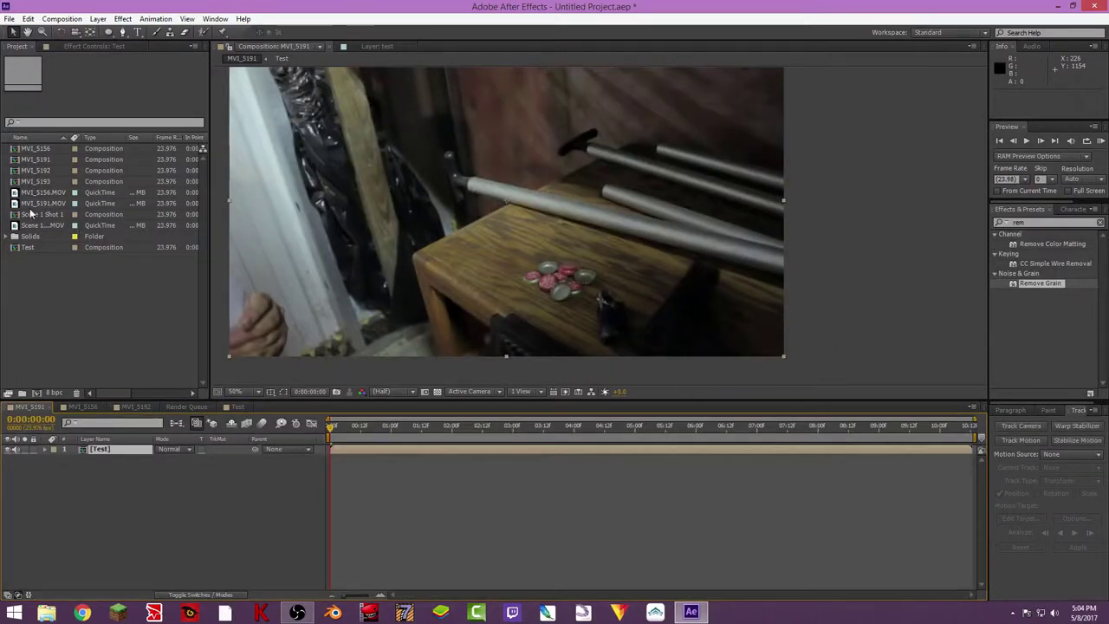
pyautogui.rightClick(56, 263)
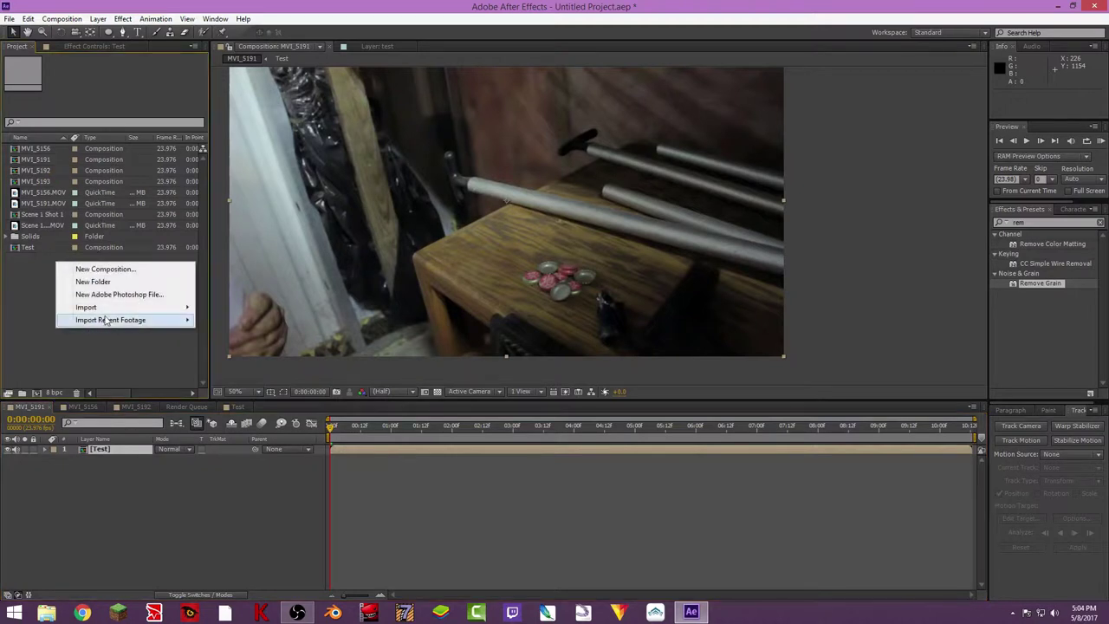
pyautogui.moveTo(97, 308)
pyautogui.click(219, 308)
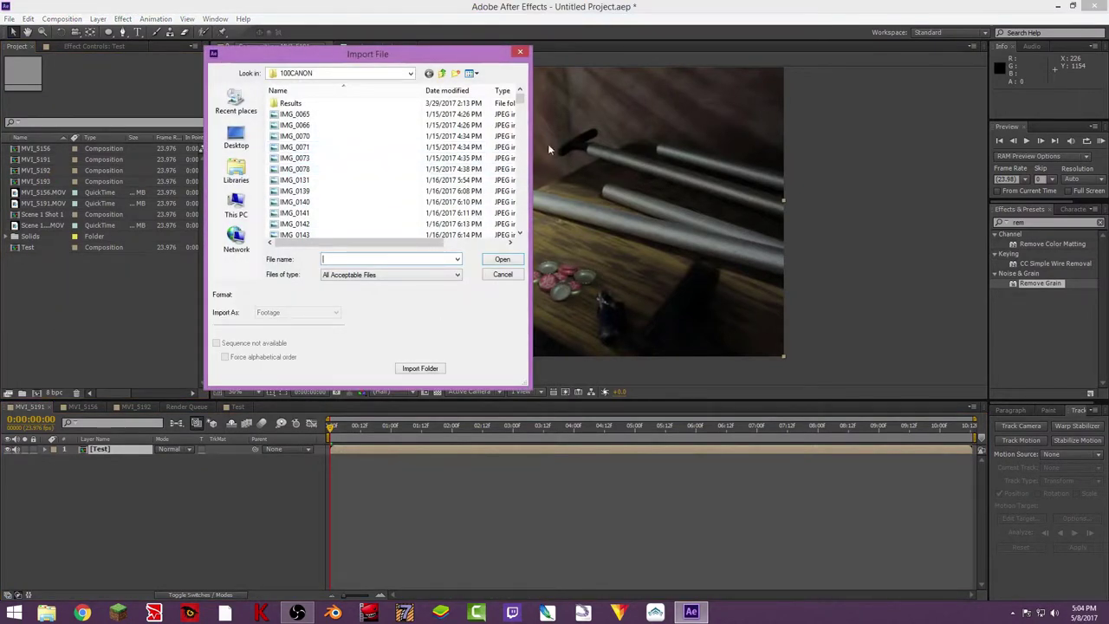
pyautogui.moveTo(522, 105); pyautogui.dragTo(521, 182)
pyautogui.click(237, 136)
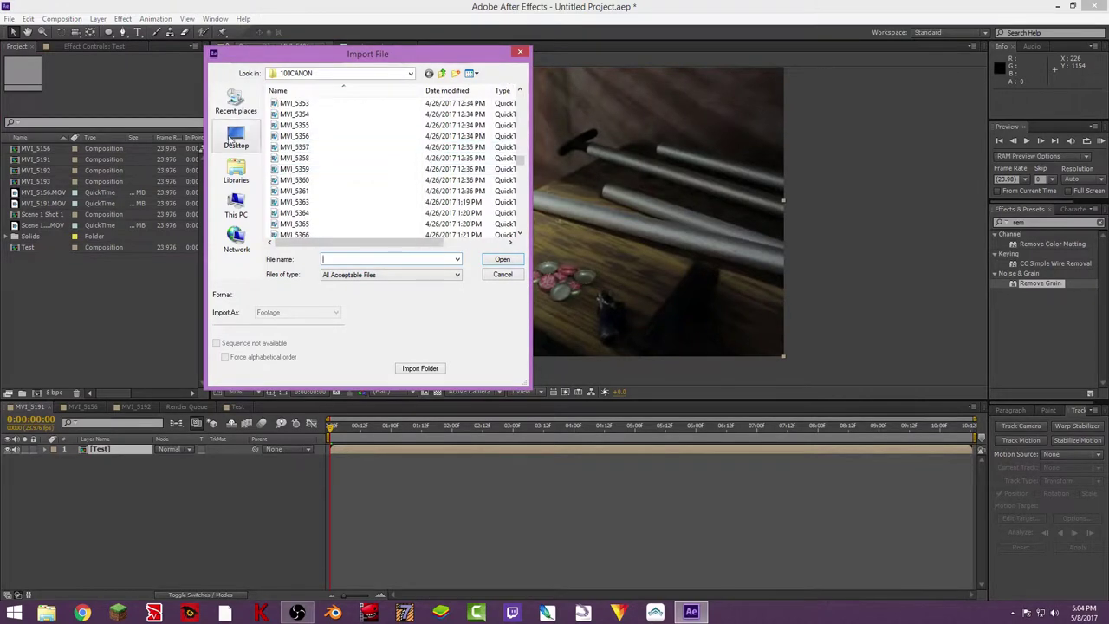
pyautogui.click(520, 53)
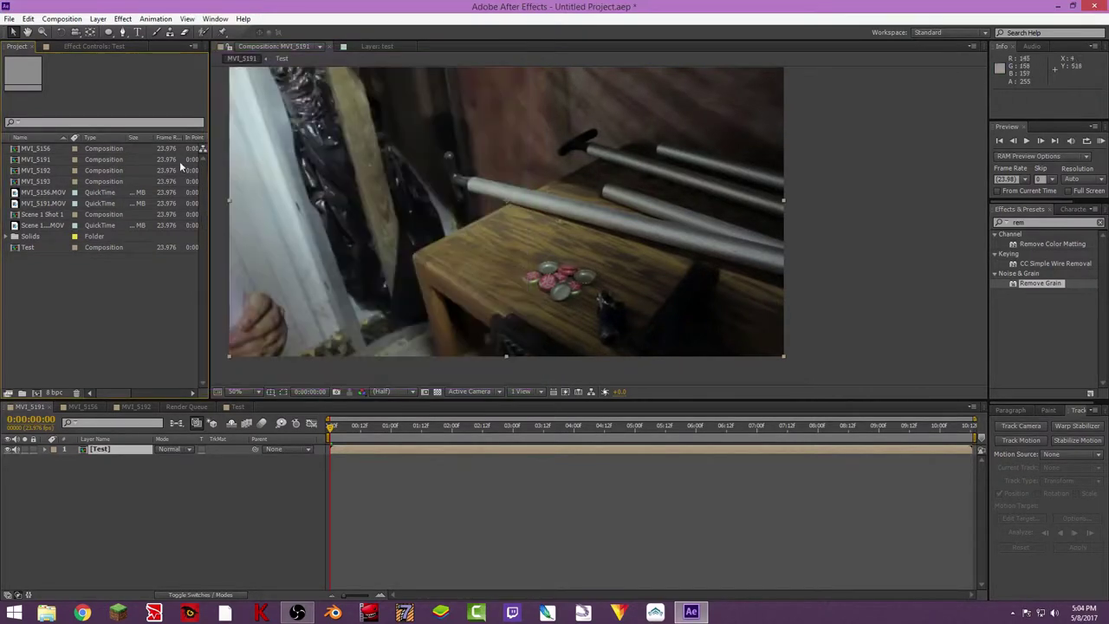
# Create a new composition from the MVI_5191.MOV footage.
pyautogui.moveTo(47, 206); pyautogui.dragTo(39, 392)
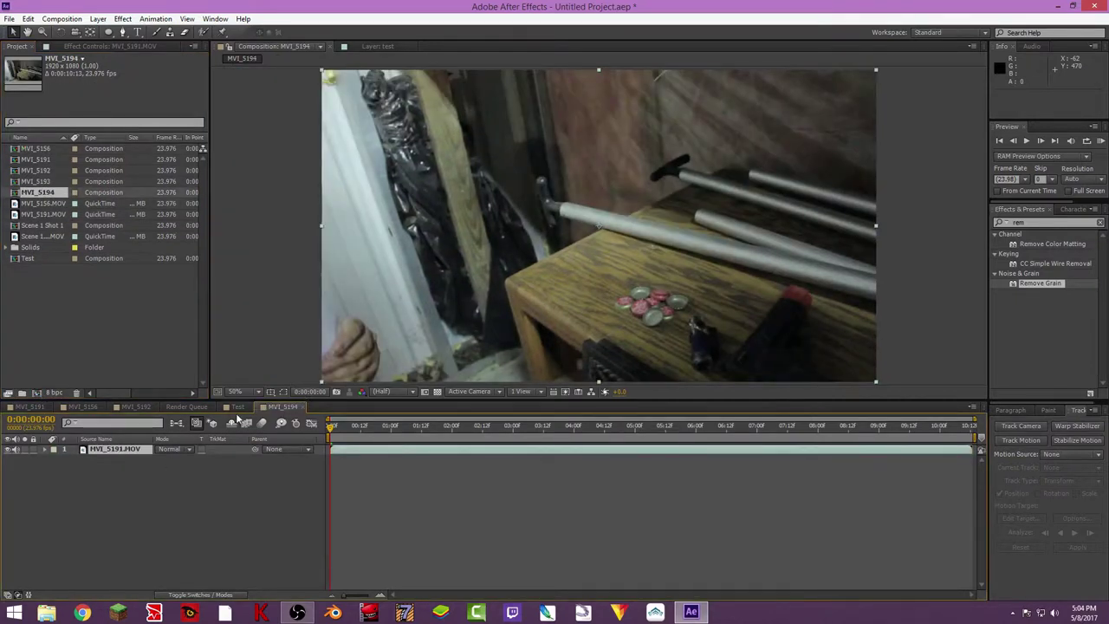
pyautogui.rightClick(280, 406)
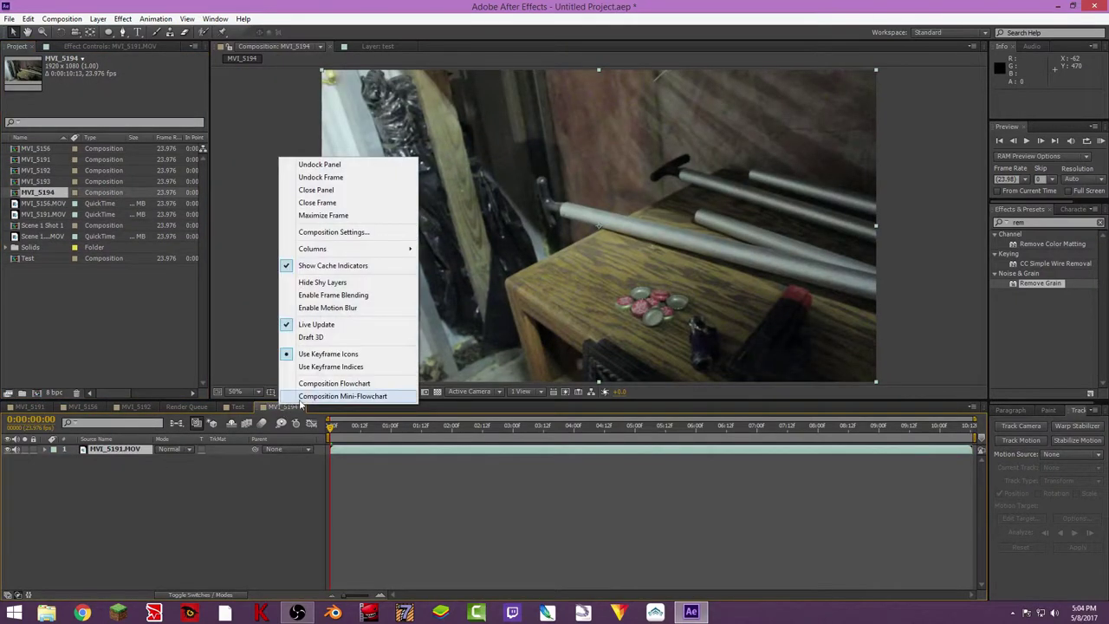
pyautogui.click(241, 469)
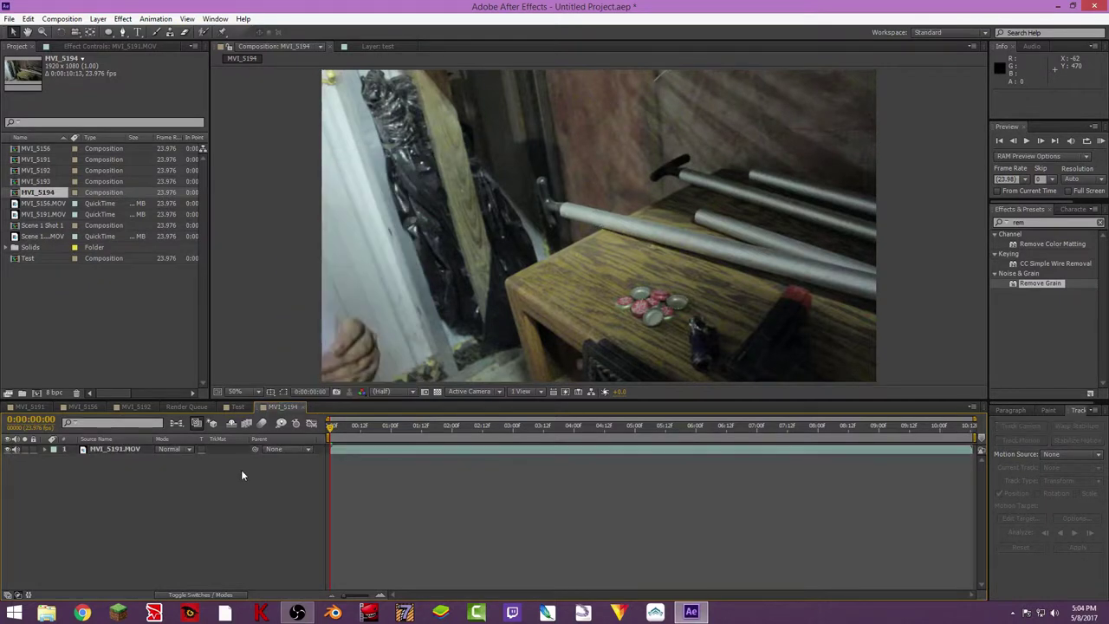
# Rename the MVI_5191.MOV layer in the new composition as Youtube.
pyautogui.rightClick(126, 454)
pyautogui.click(159, 447)
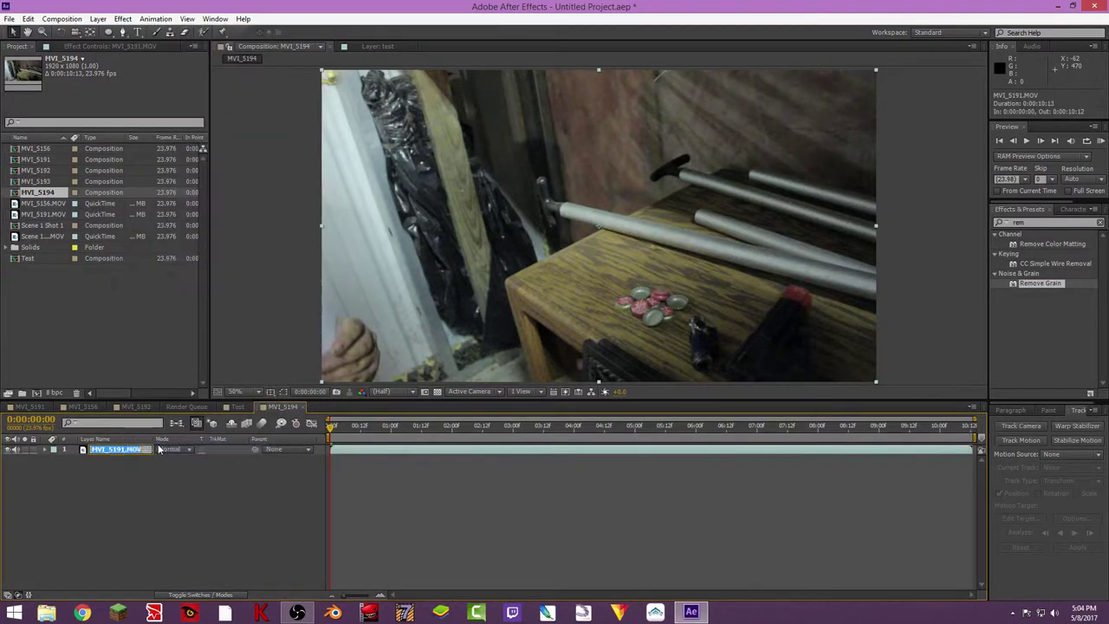
pyautogui.write('Fo')
pyautogui.write('Youtube')
pyautogui.press('Return')
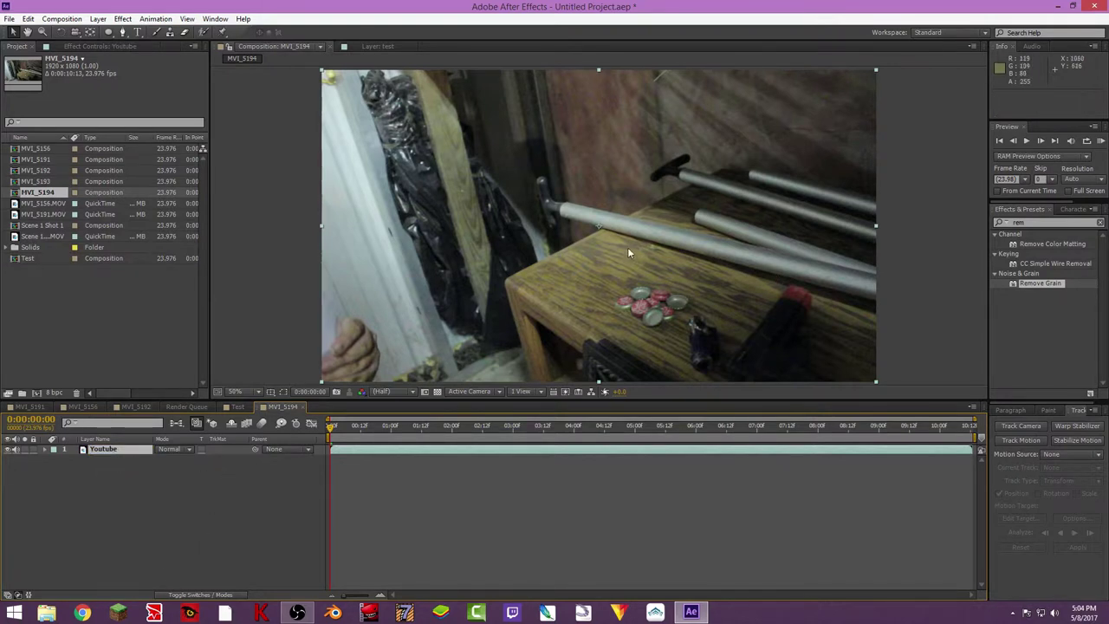
# Find the Change to Color effect by searching for "change to" and apply it to the Youtube layer.
pyautogui.scroll(-3, 610, 246)
pyautogui.scroll(3, 610, 246)
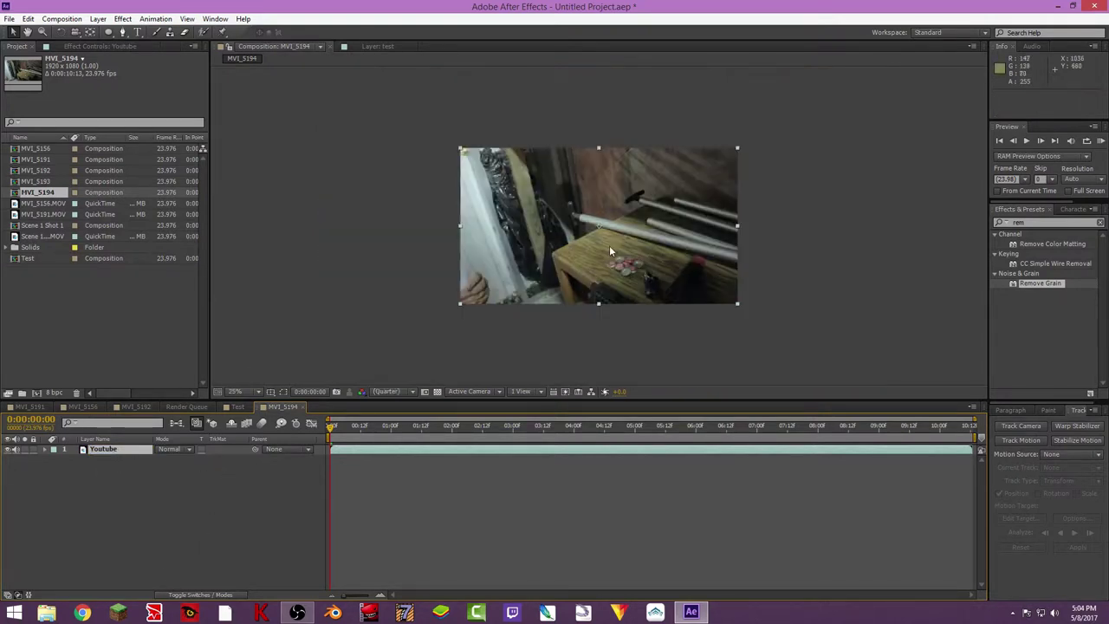
pyautogui.moveTo(639, 233); pyautogui.dragTo(522, 172)
pyautogui.scroll(2, 700, 217)
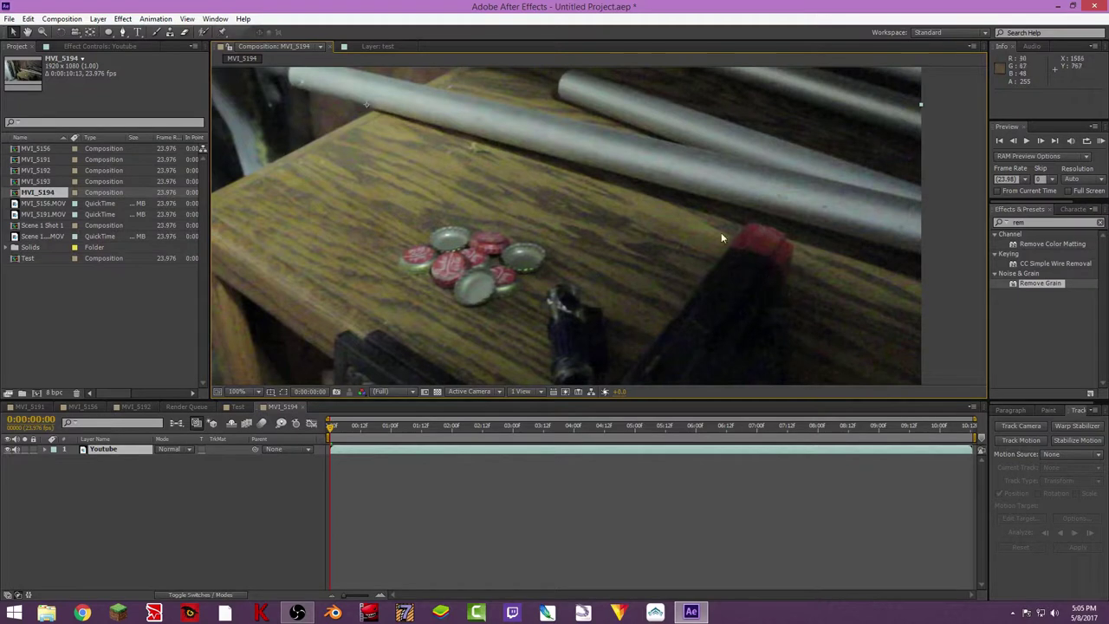
pyautogui.click(1033, 223)
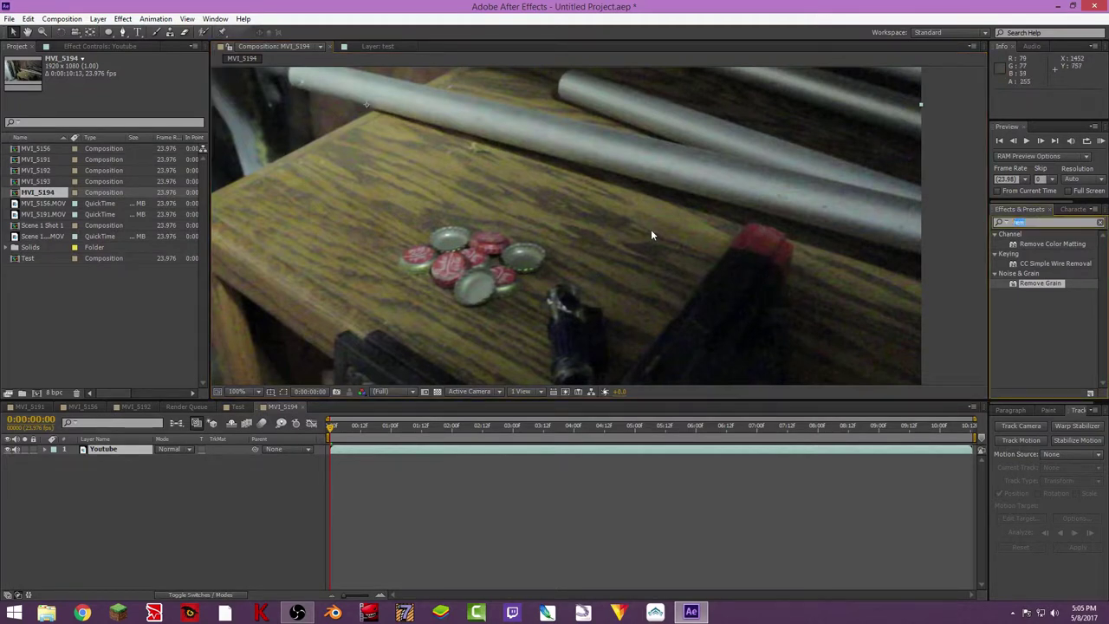
pyautogui.write('change to')
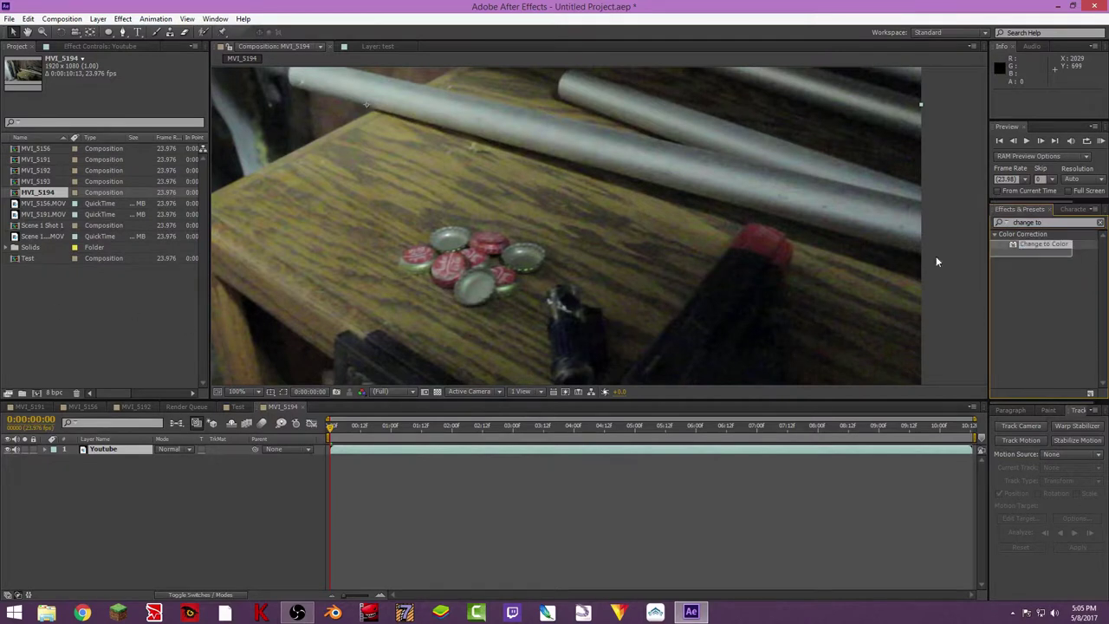
pyautogui.click(1047, 245)
pyautogui.doubleClick(1045, 245)
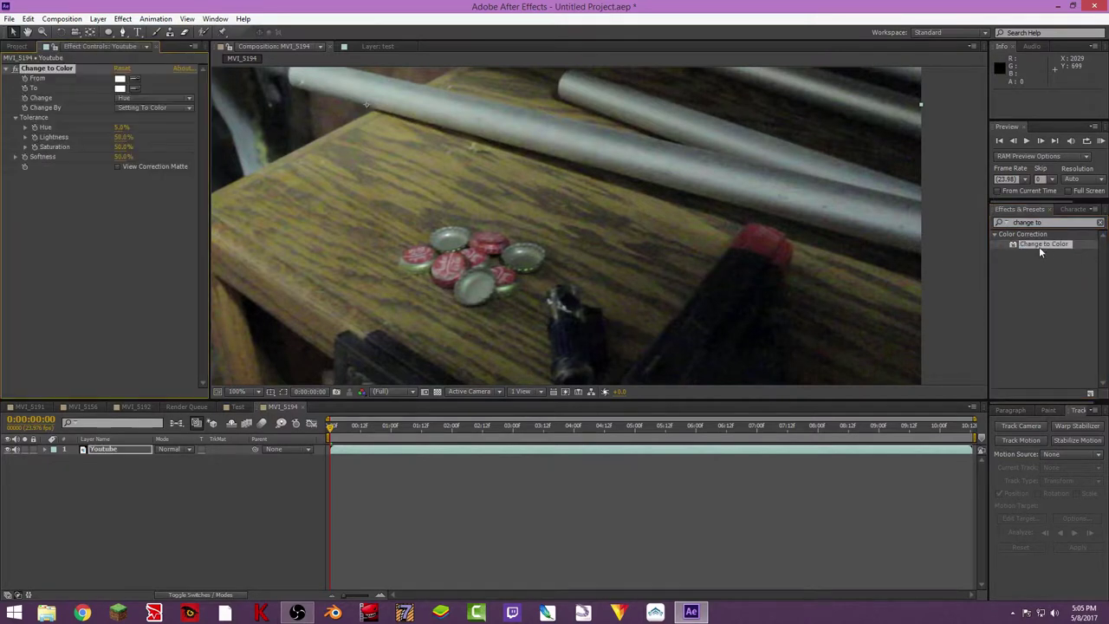
# Sample the effect's From color from the gun's red tip and its To color from the gun's black body.
pyautogui.click(135, 78)
pyautogui.click(769, 233)
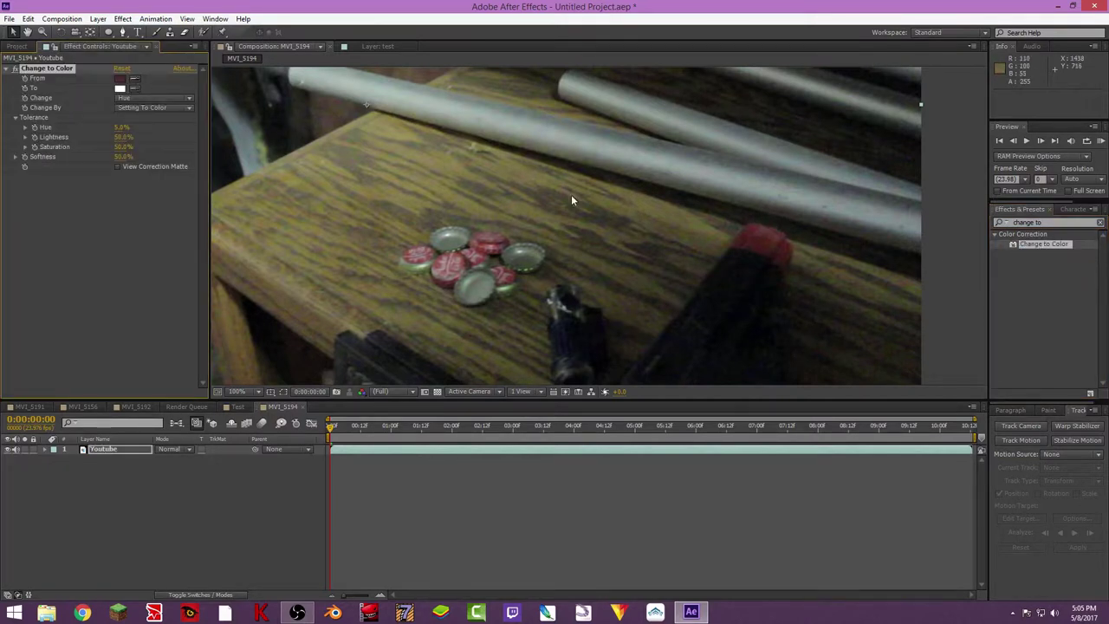
pyautogui.click(135, 89)
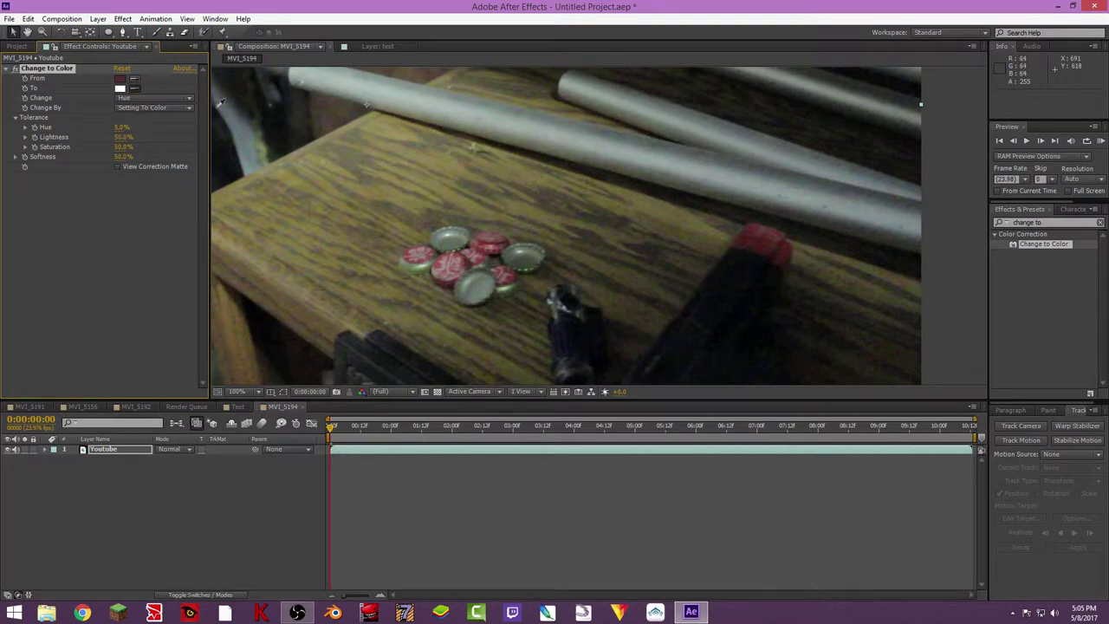
pyautogui.click(722, 281)
# Duplicate the Youtube layer, keeping a single Change to Color effect on each copy.
pyautogui.hotkey('ctrl', 'd')
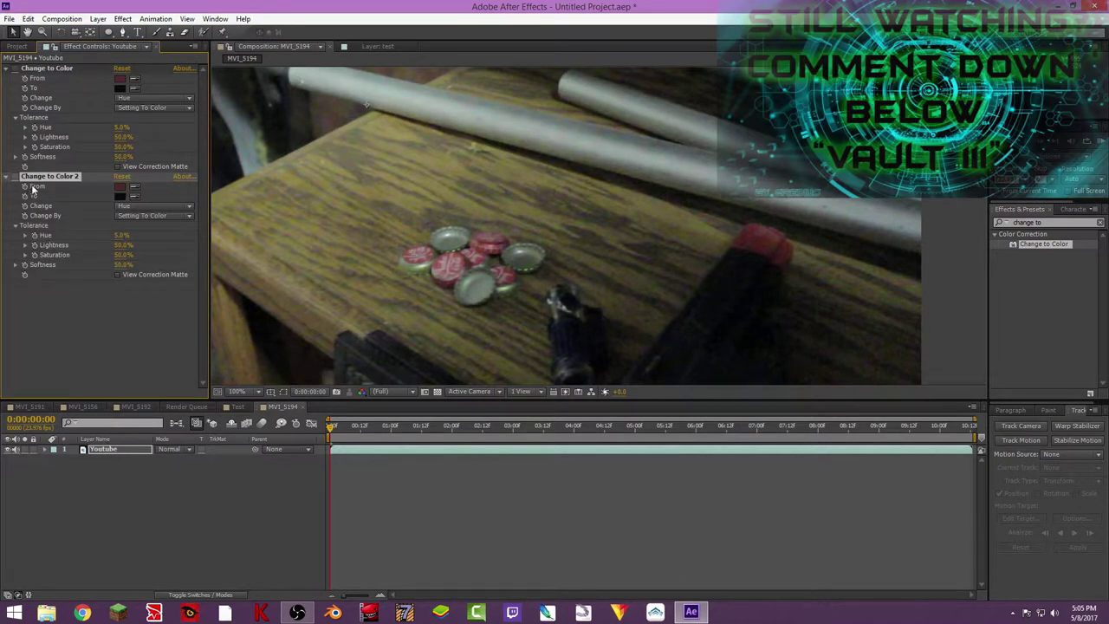
pyautogui.press('Delete')
pyautogui.click(105, 450)
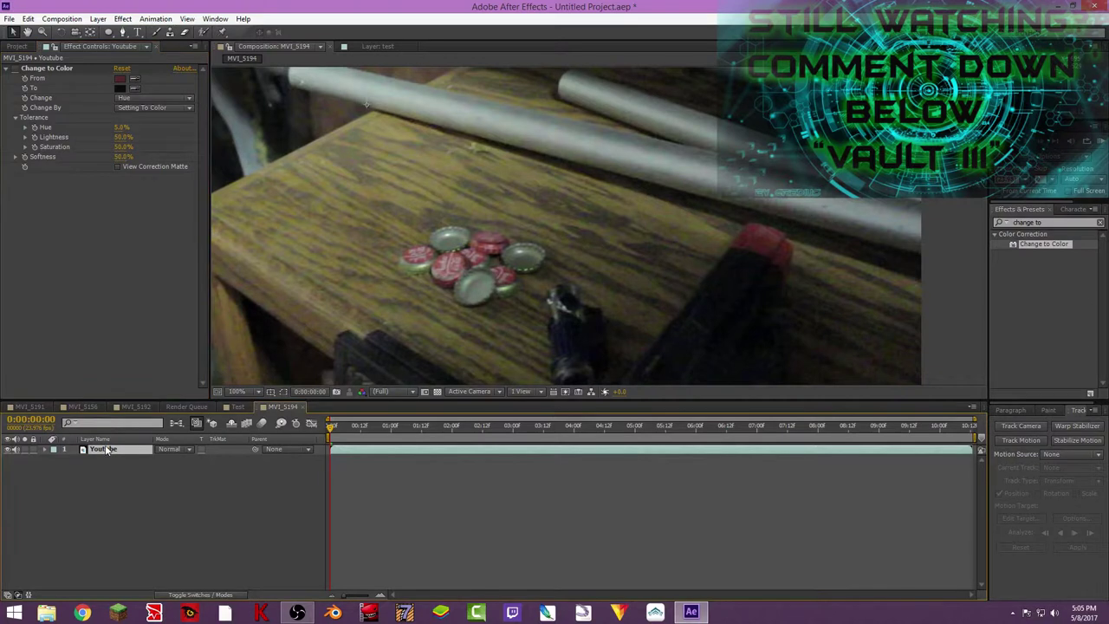
pyautogui.hotkey('ctrl', 'd')
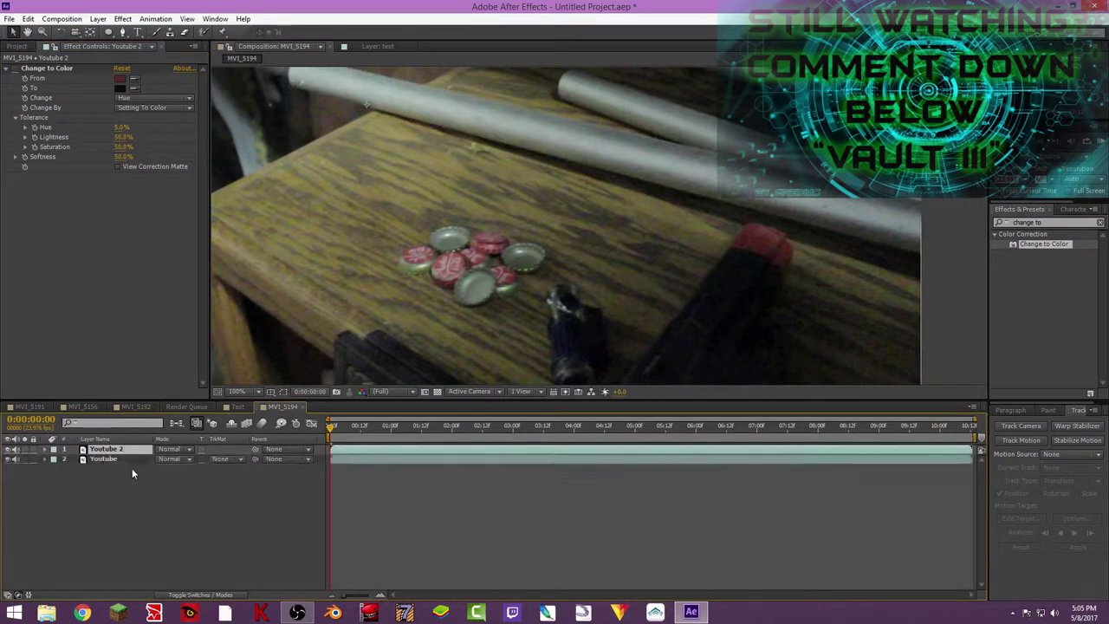
pyautogui.click(121, 459)
pyautogui.click(119, 450)
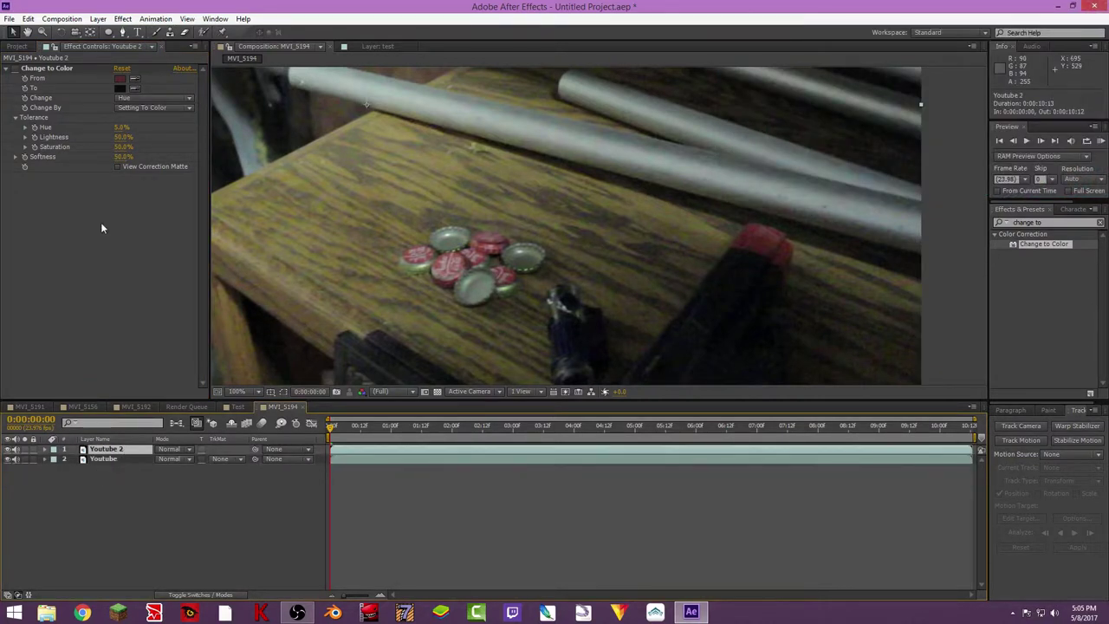
# Try removing the Change to Color effect from the Youtube 2 layer, undo that, and delete the original Youtube layer.
pyautogui.click(75, 68)
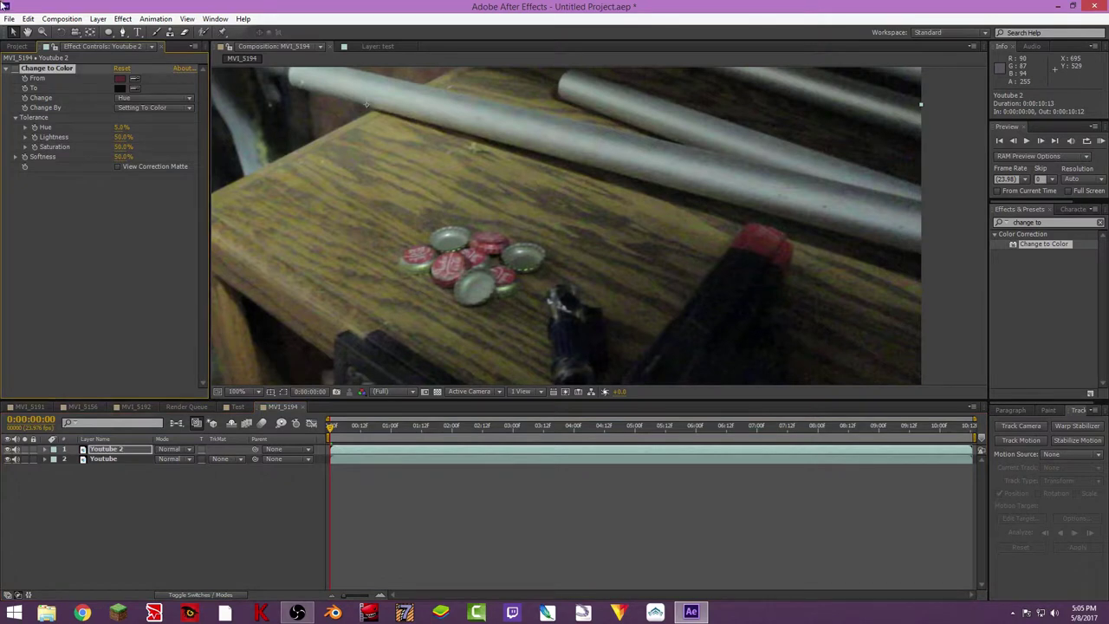
pyautogui.press('Delete')
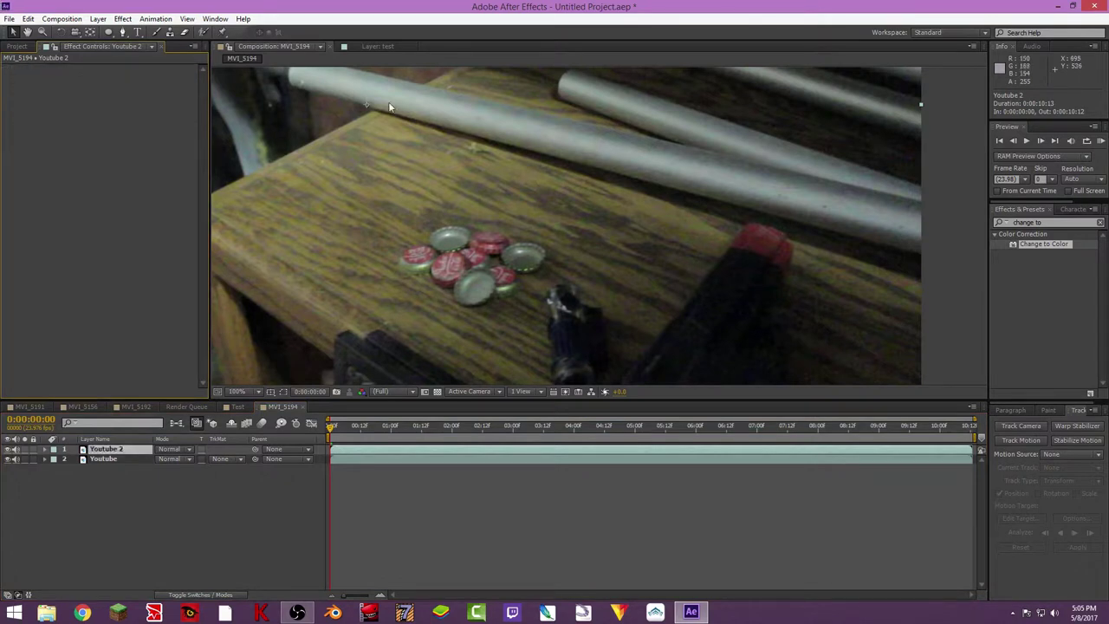
pyautogui.click(127, 452)
pyautogui.hotkey('ctrl', 'z')
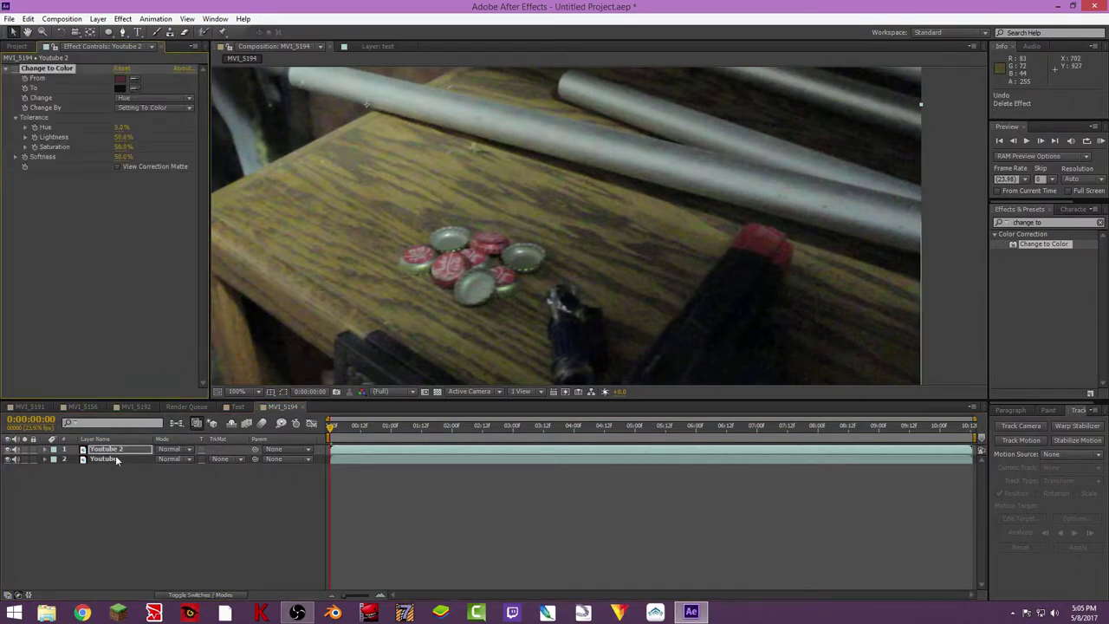
pyautogui.click(115, 457)
pyautogui.press('Delete')
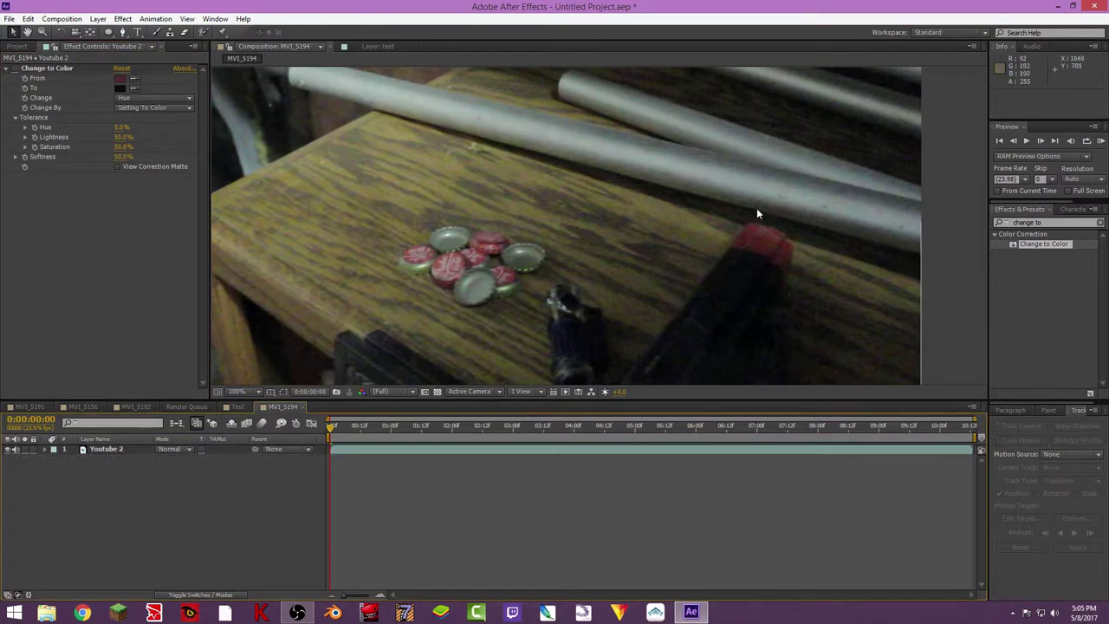
# Try to outline the gun's red tip with the Pen tool, discard the resulting shape layer, and restore the deleted Youtube layer.
pyautogui.click(122, 32)
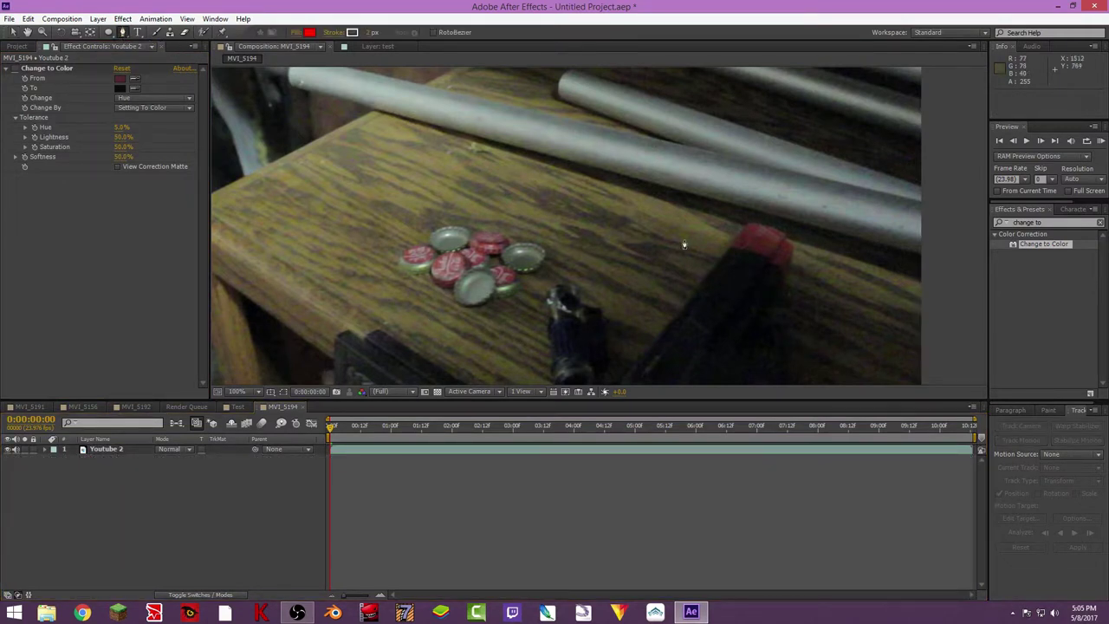
pyautogui.click(742, 225)
pyautogui.click(726, 241)
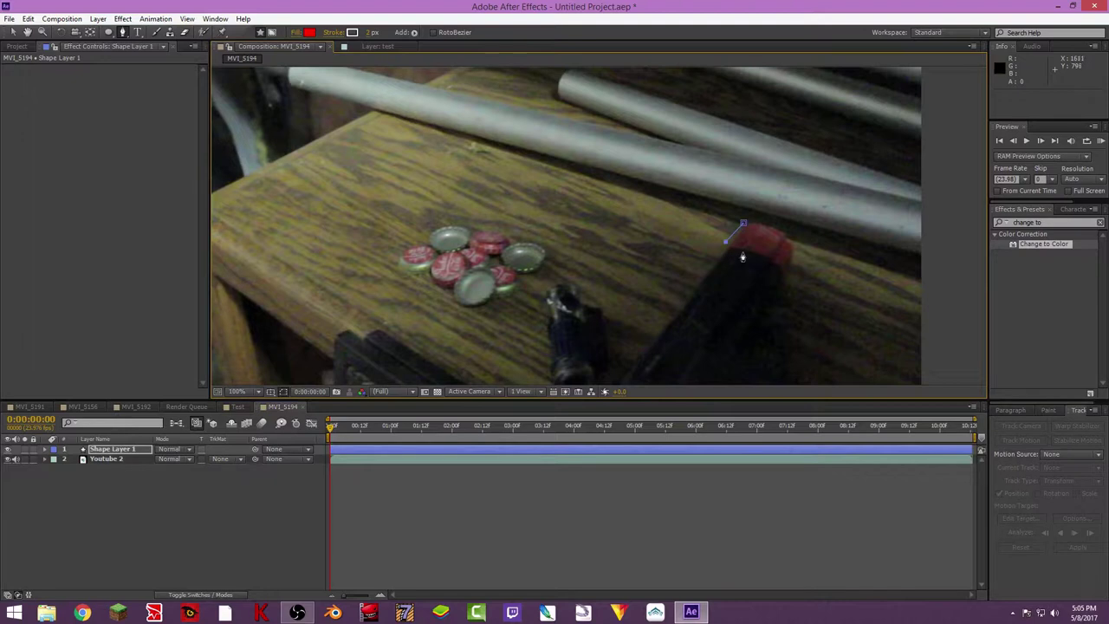
pyautogui.hotkey('ctrl', 'z')
pyautogui.hotkey('ctrl', 'z')
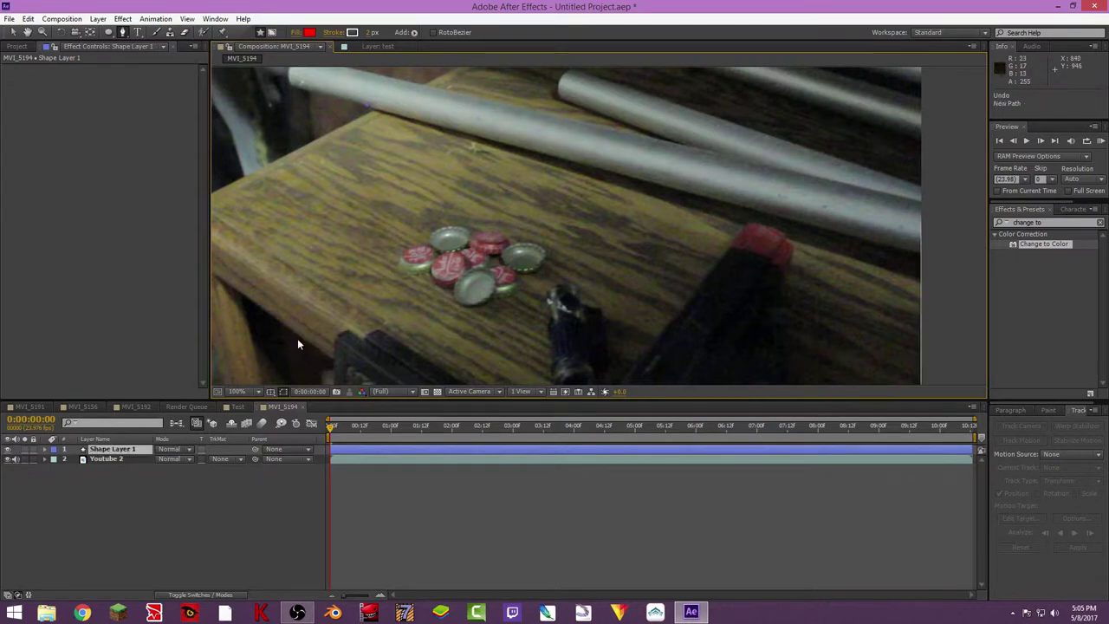
pyautogui.press('Delete')
pyautogui.hotkey('ctrl', 'z')
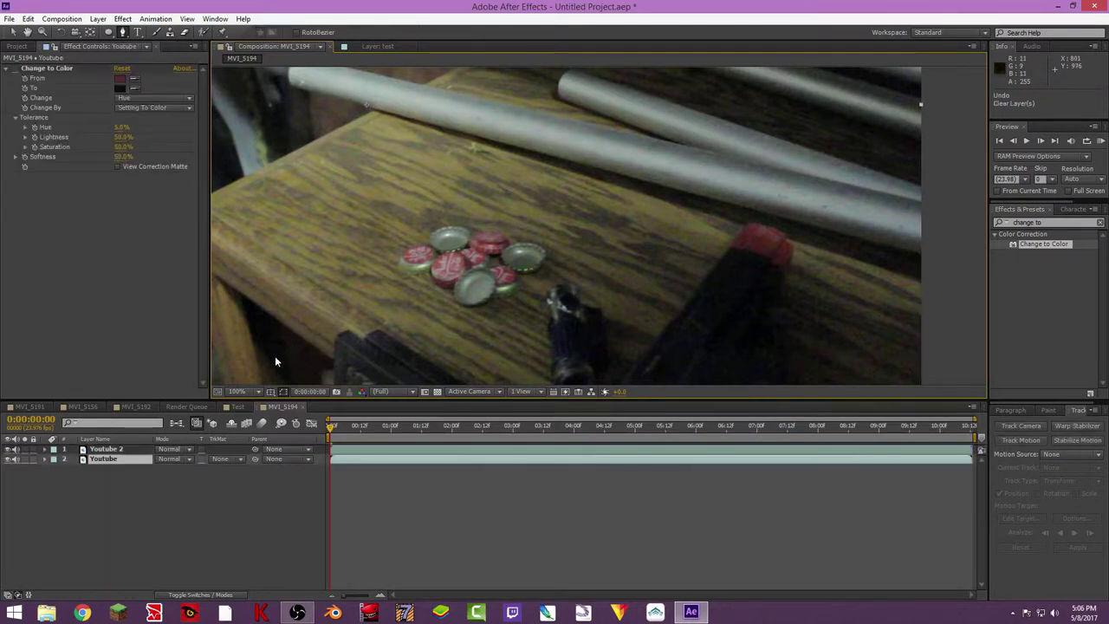
# Remove the Change to Color effect from the original Youtube layer.
pyautogui.click(83, 70)
pyautogui.press('Delete')
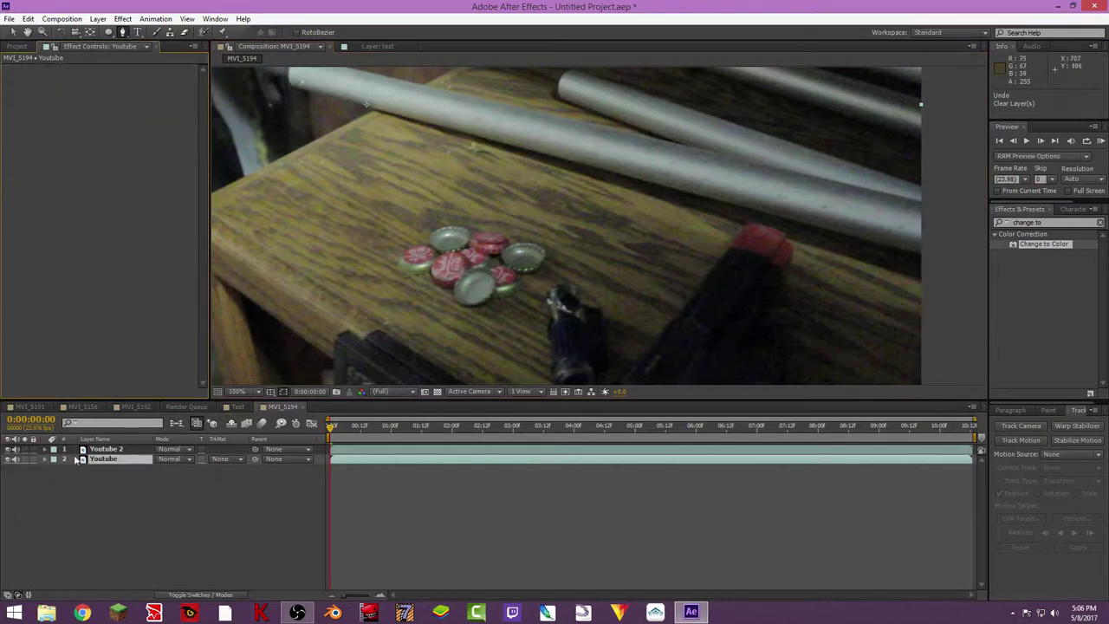
# Draw a closed Pen tool mask around the gun's red tip on the Youtube 2 layer and enable its Change to Color effect.
pyautogui.click(104, 448)
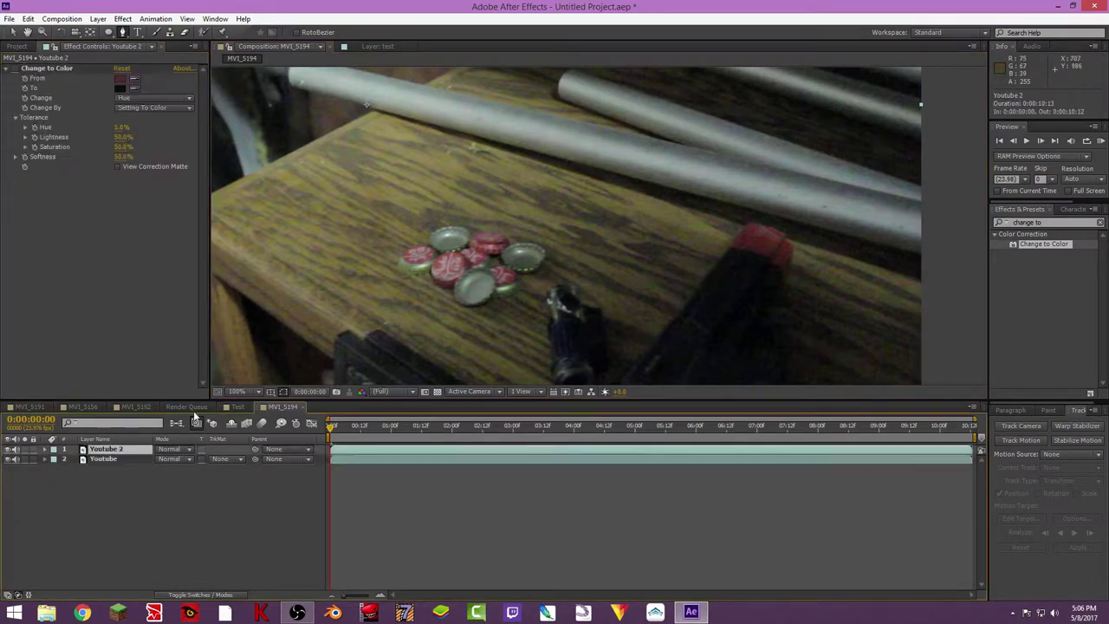
pyautogui.click(744, 224)
pyautogui.click(725, 247)
pyautogui.click(754, 253)
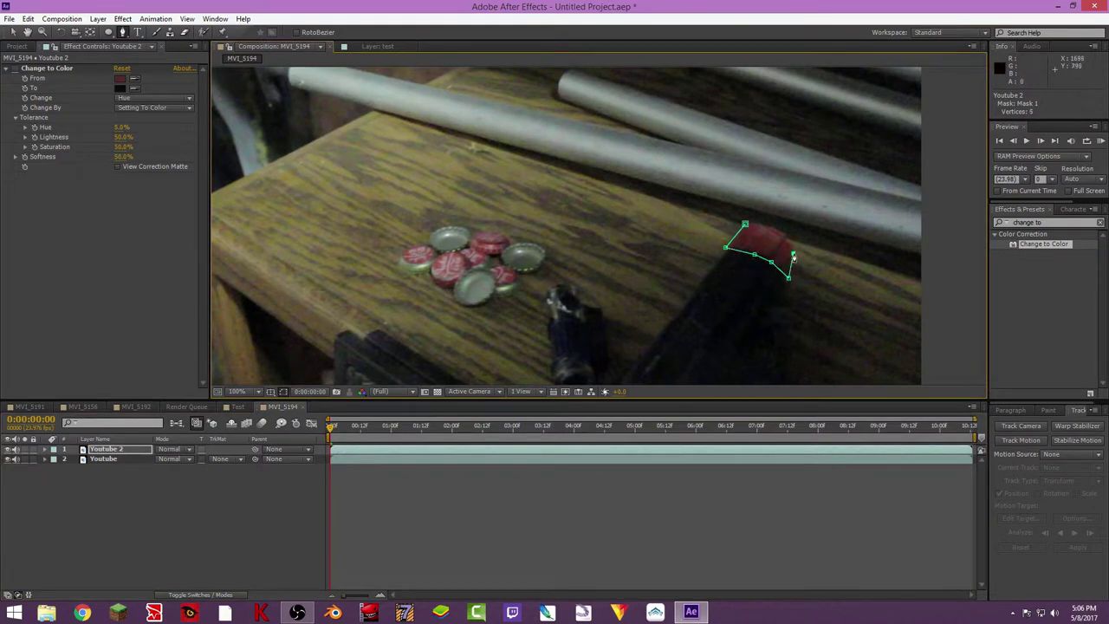
pyautogui.click(745, 225)
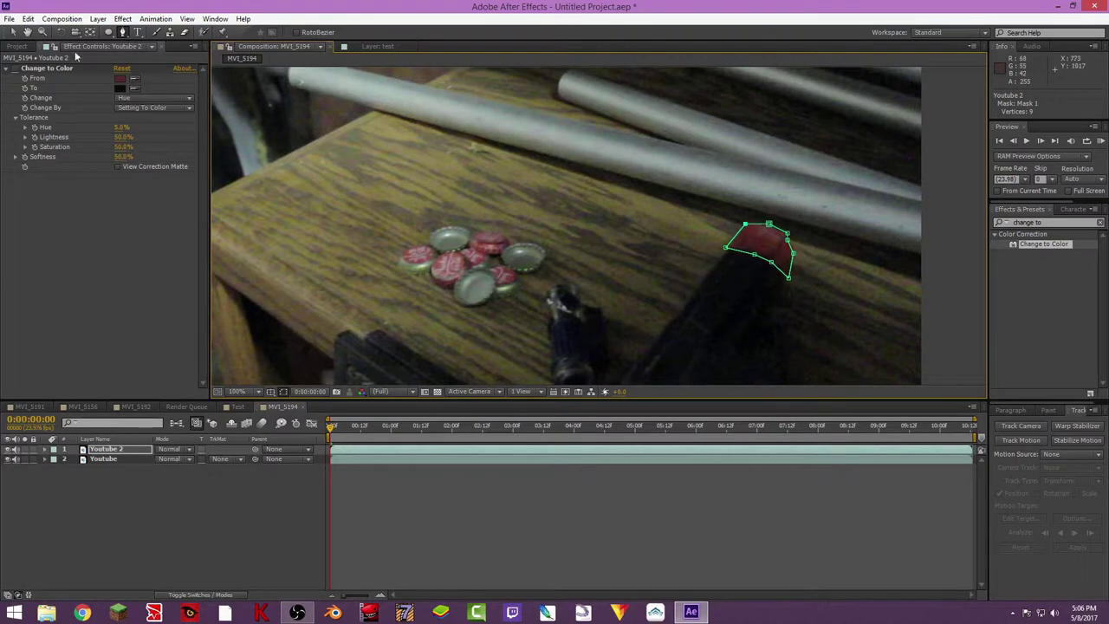
pyautogui.click(18, 71)
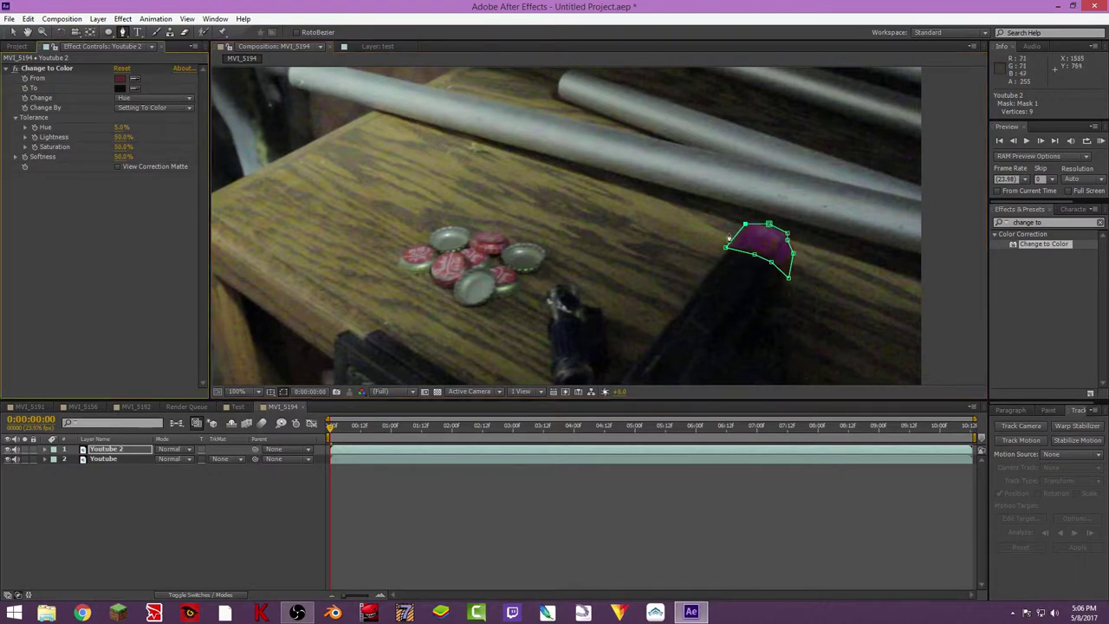
# Hide the mask outline and try a near-white To color in the Change to Color effect.
pyautogui.click(283, 391)
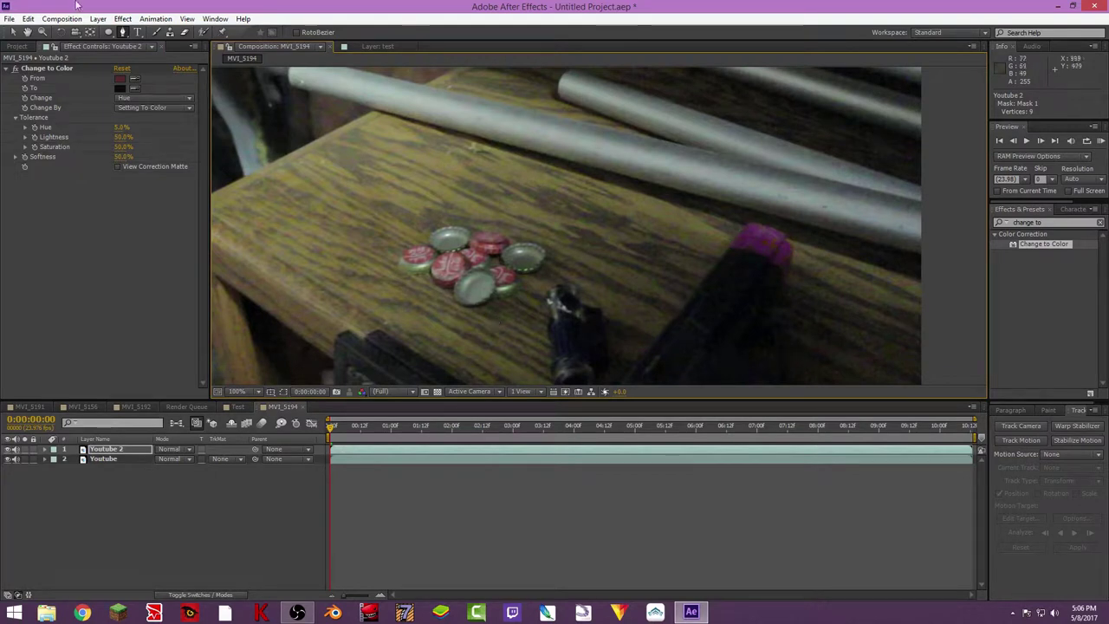
pyautogui.click(120, 87)
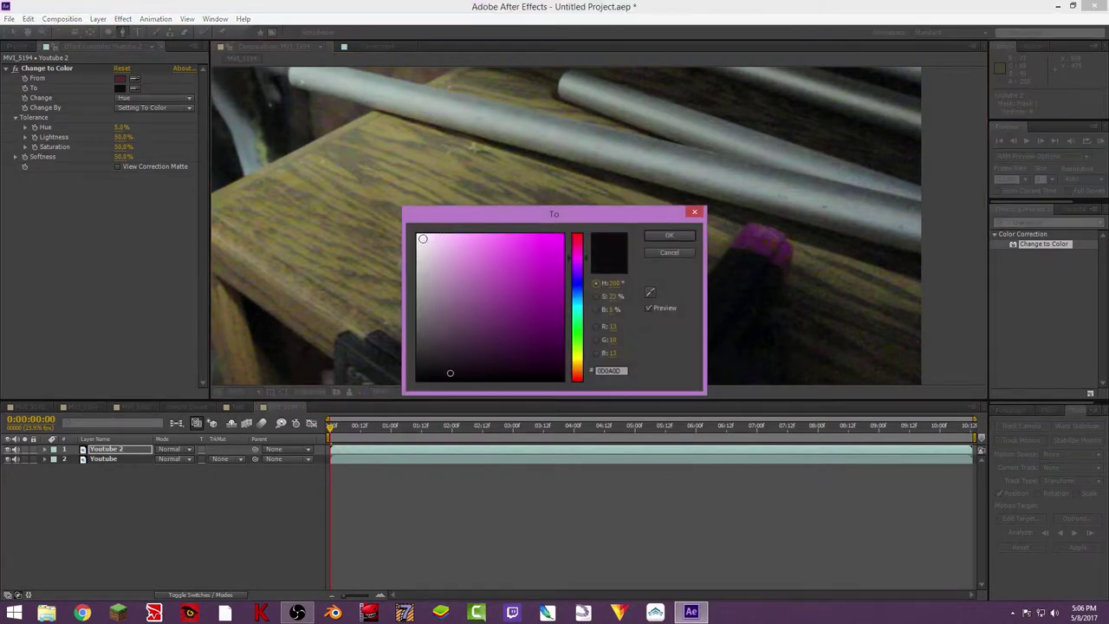
pyautogui.click(423, 239)
pyautogui.click(690, 235)
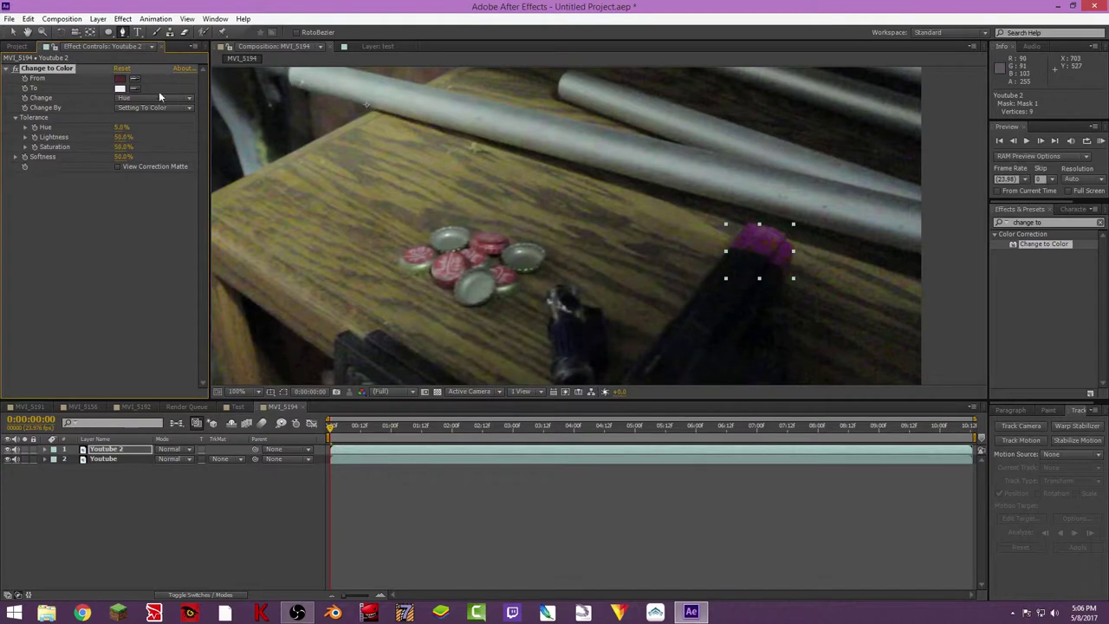
# Try sampling the effect's To color from the dark gun parts and a gray bottle cap, and set the Hue tolerance to 0.0%.
pyautogui.click(134, 88)
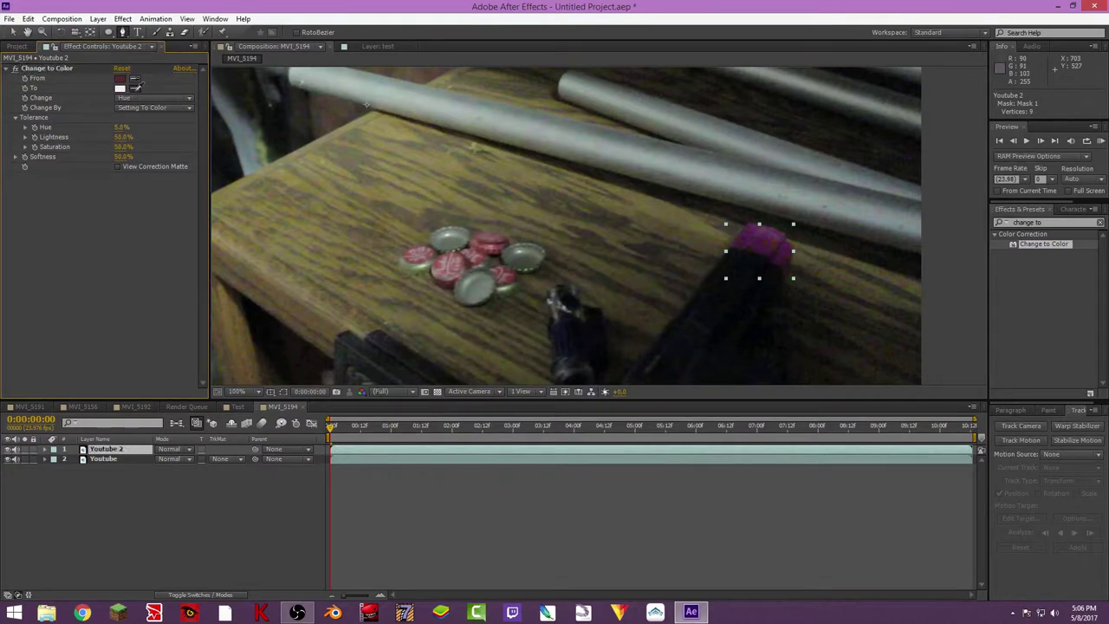
pyautogui.click(572, 328)
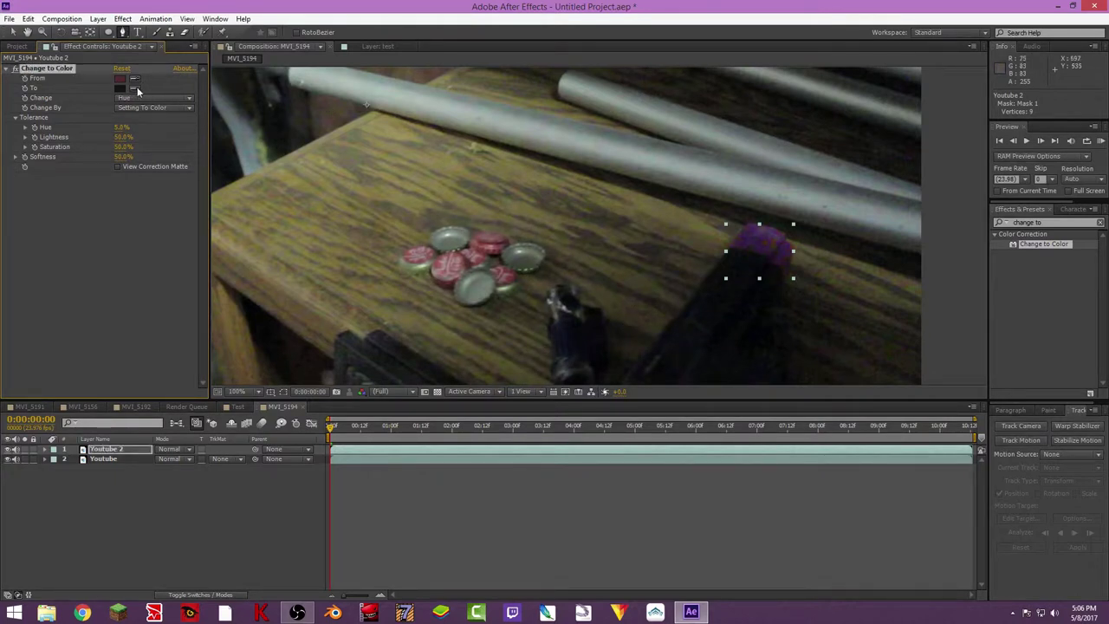
pyautogui.click(135, 88)
pyautogui.click(746, 266)
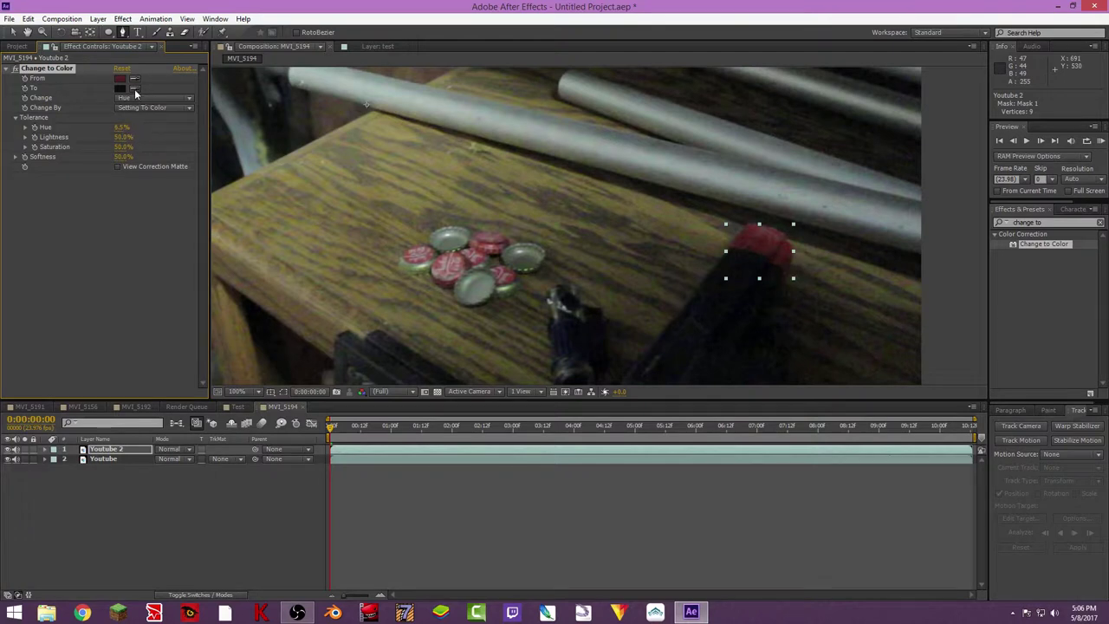
pyautogui.click(469, 271)
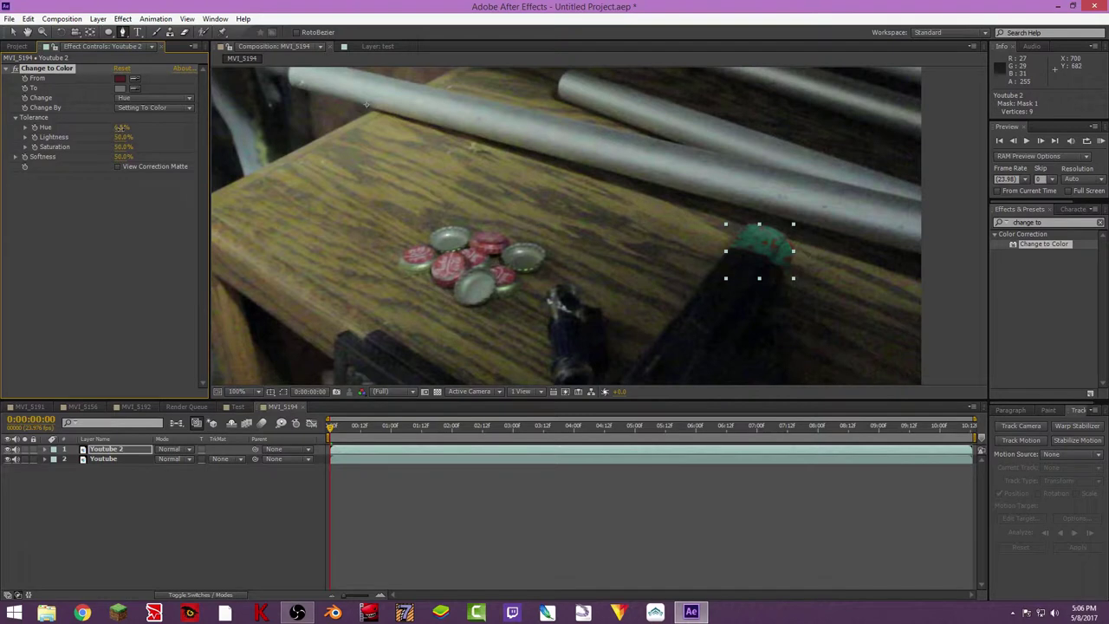
pyautogui.moveTo(147, 131); pyautogui.dragTo(95, 137)
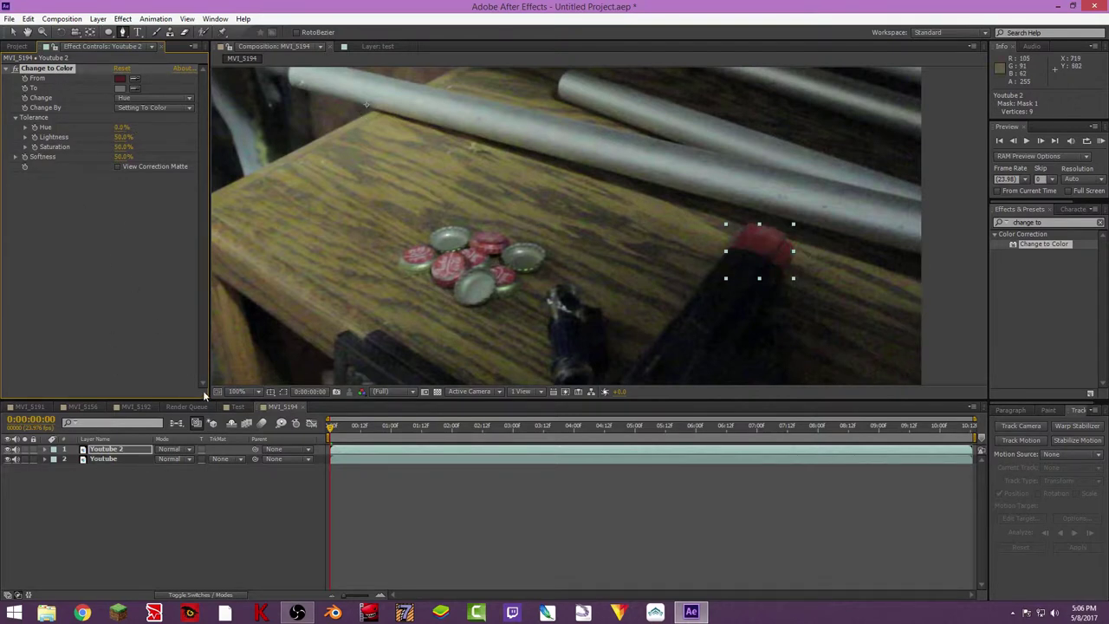
# Delete the Change to Color effect along with the Youtube 2 layer, and clear the effects search.
pyautogui.press('Delete')
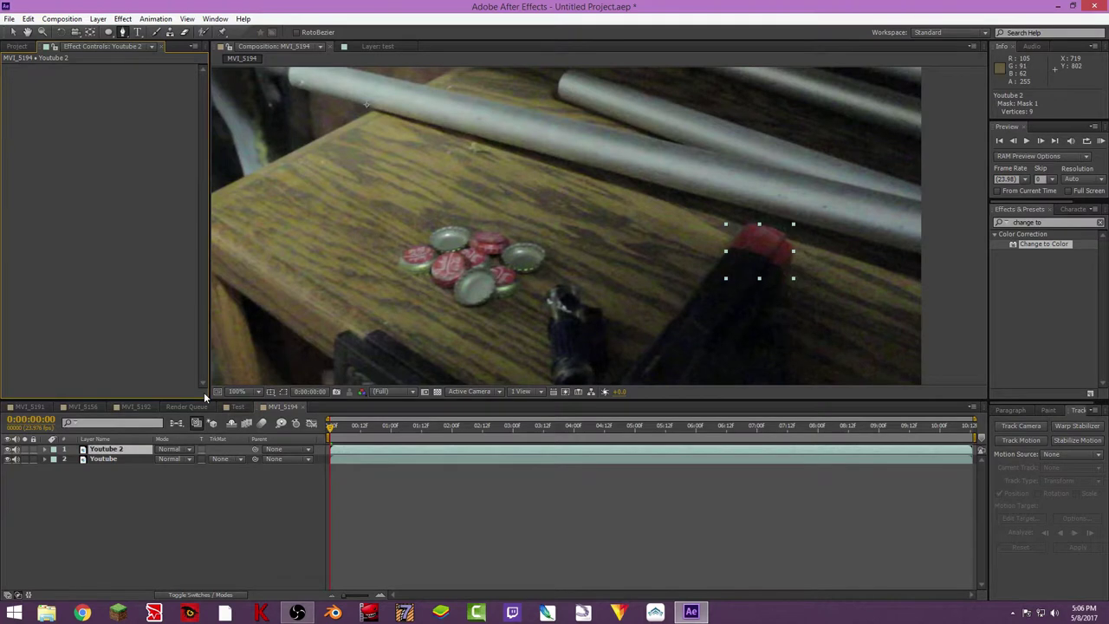
pyautogui.click(134, 449)
pyautogui.press('Delete')
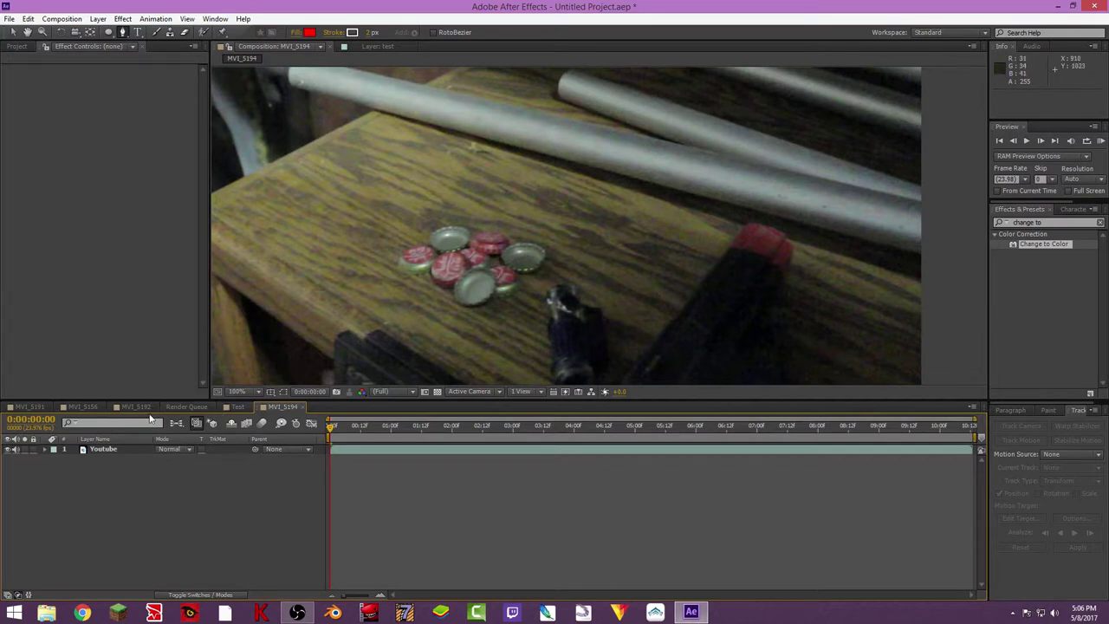
pyautogui.click(1046, 244)
pyautogui.click(1039, 222)
pyautogui.press('BackSpace')
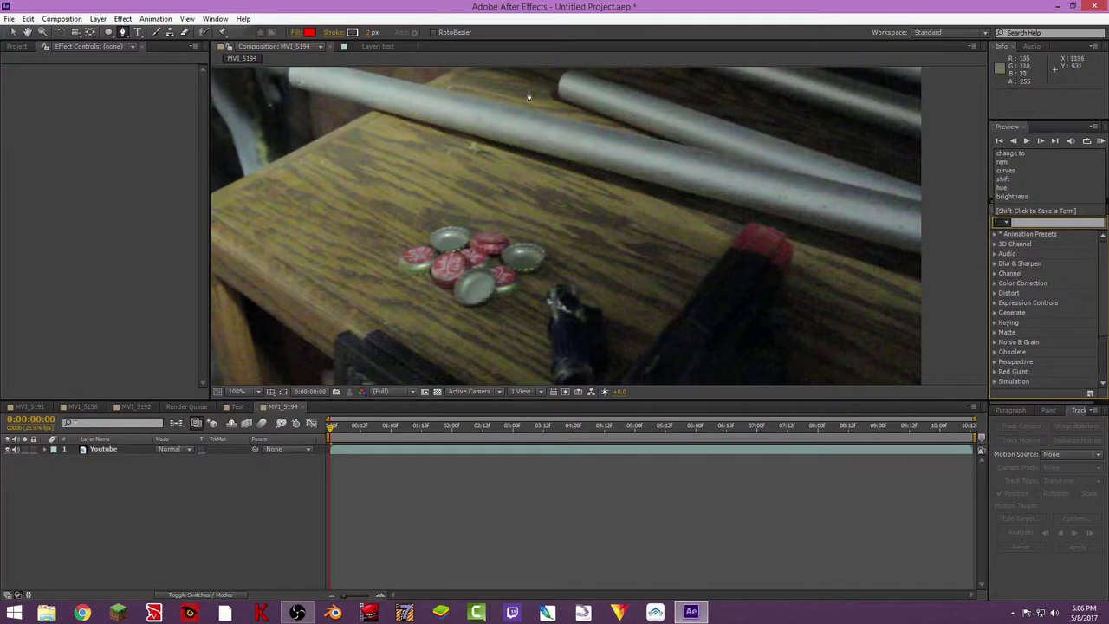
pyautogui.click(198, 520)
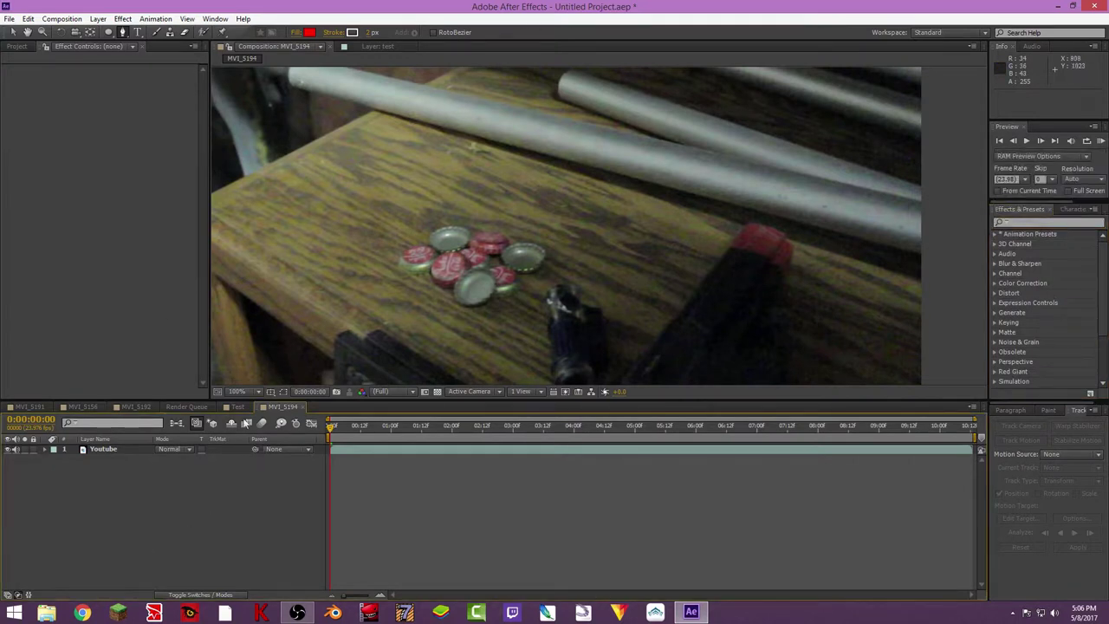
# Create a new adjustment layer above the Youtube layer and rename it tip.
pyautogui.click(137, 449)
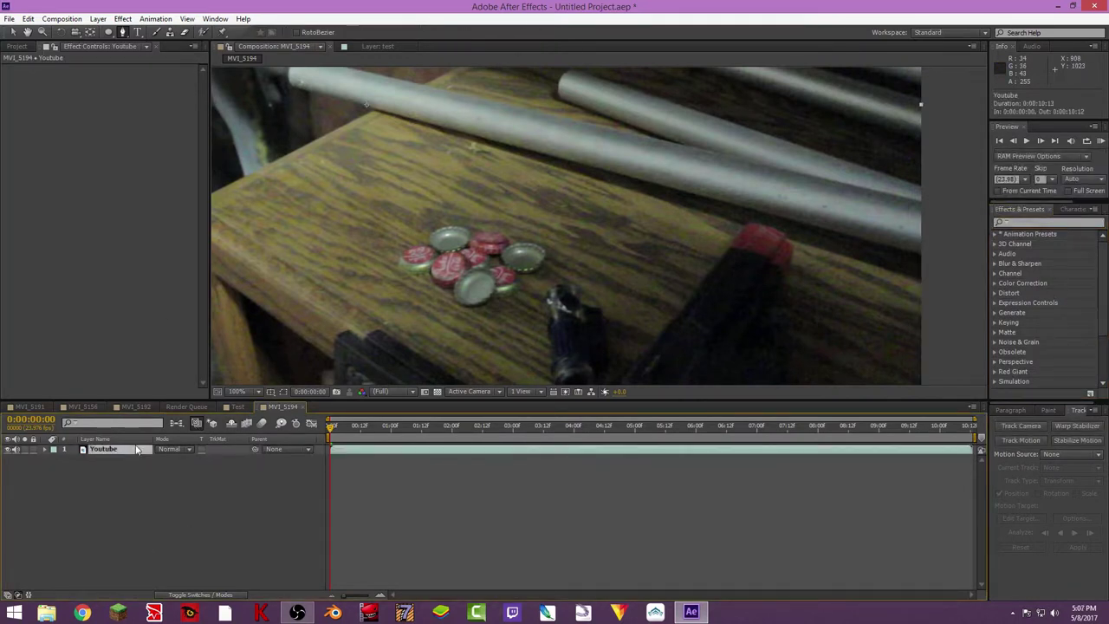
pyautogui.click(100, 19)
pyautogui.moveTo(109, 34)
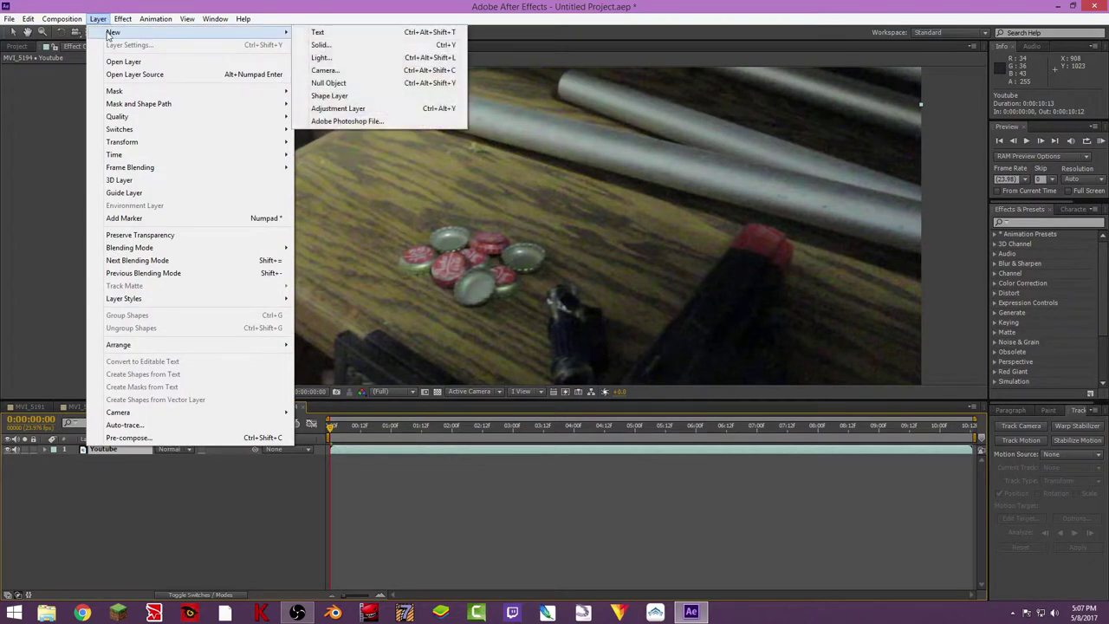
pyautogui.click(346, 108)
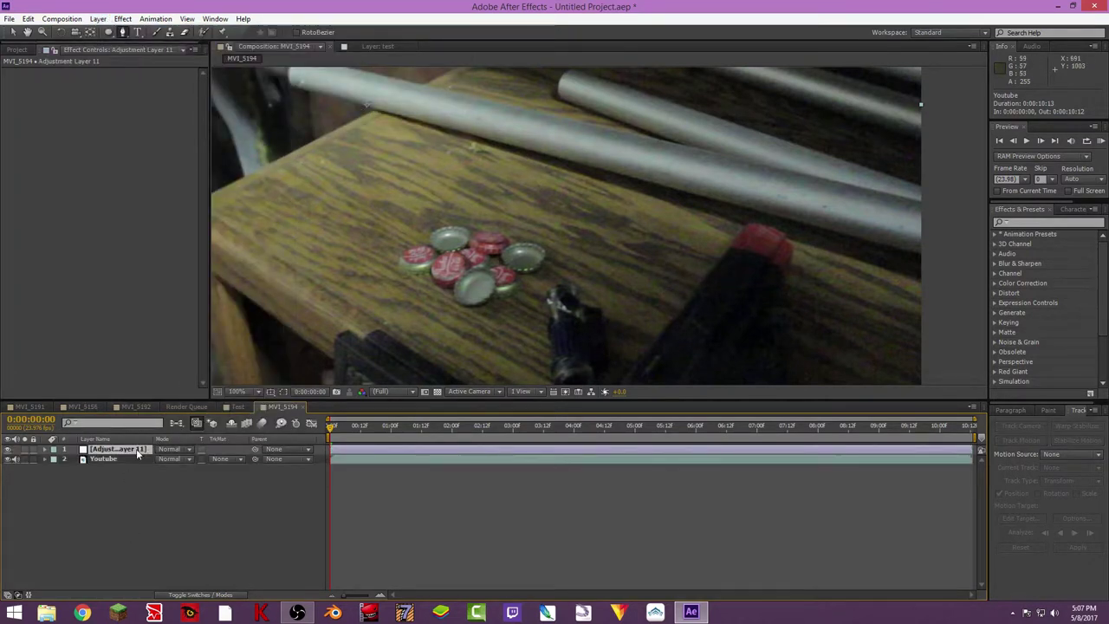
pyautogui.press('Return')
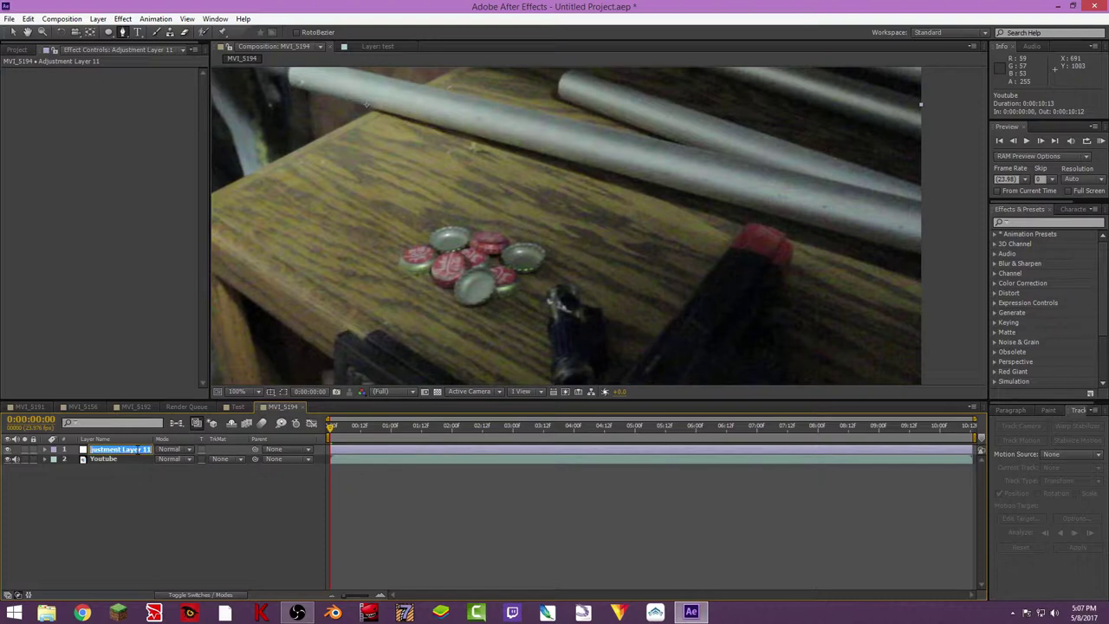
pyautogui.write('tiop')
pyautogui.press('Return')
pyautogui.press('Return')
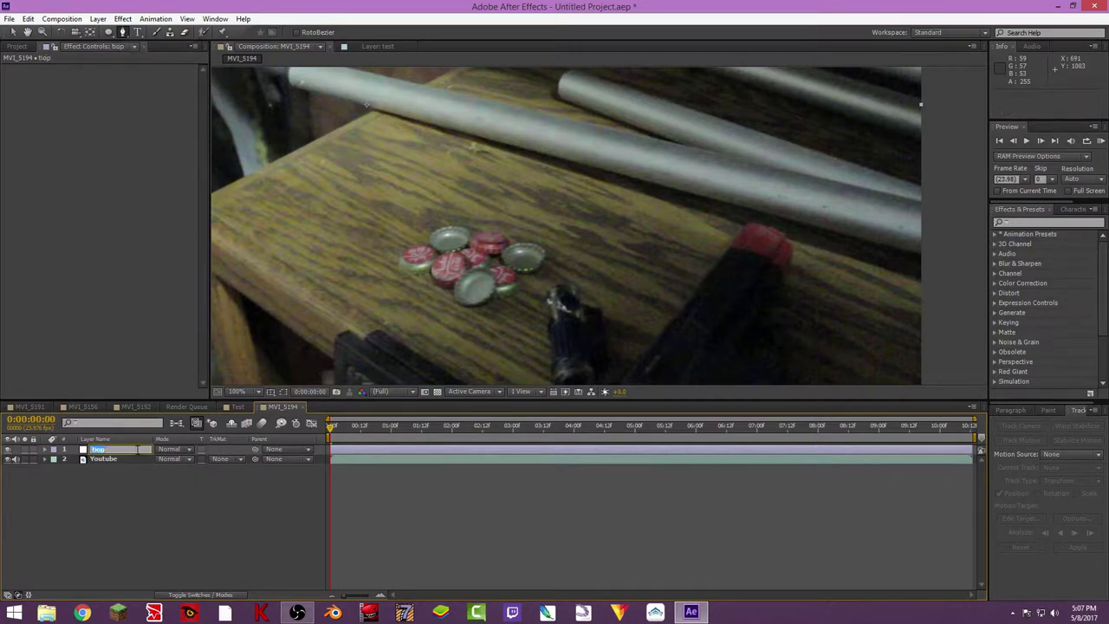
pyautogui.write('tip')
pyautogui.press('Return')
# Find the Shift Channels effect and apply it to the tip adjustment layer.
pyautogui.click(1037, 221)
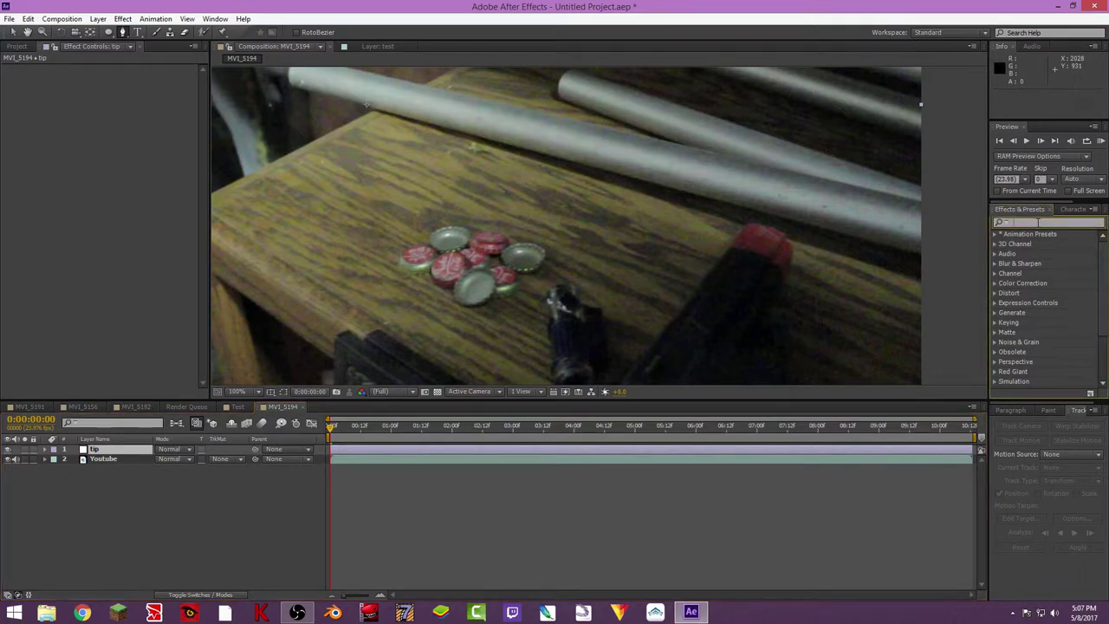
pyautogui.write('shift')
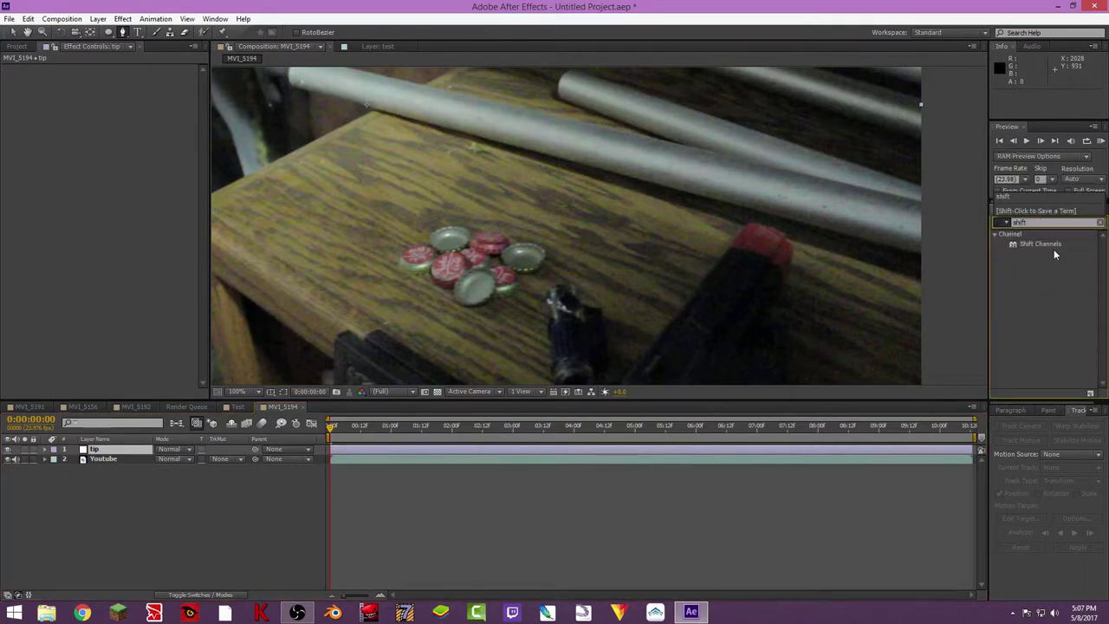
pyautogui.moveTo(1053, 251); pyautogui.dragTo(95, 255)
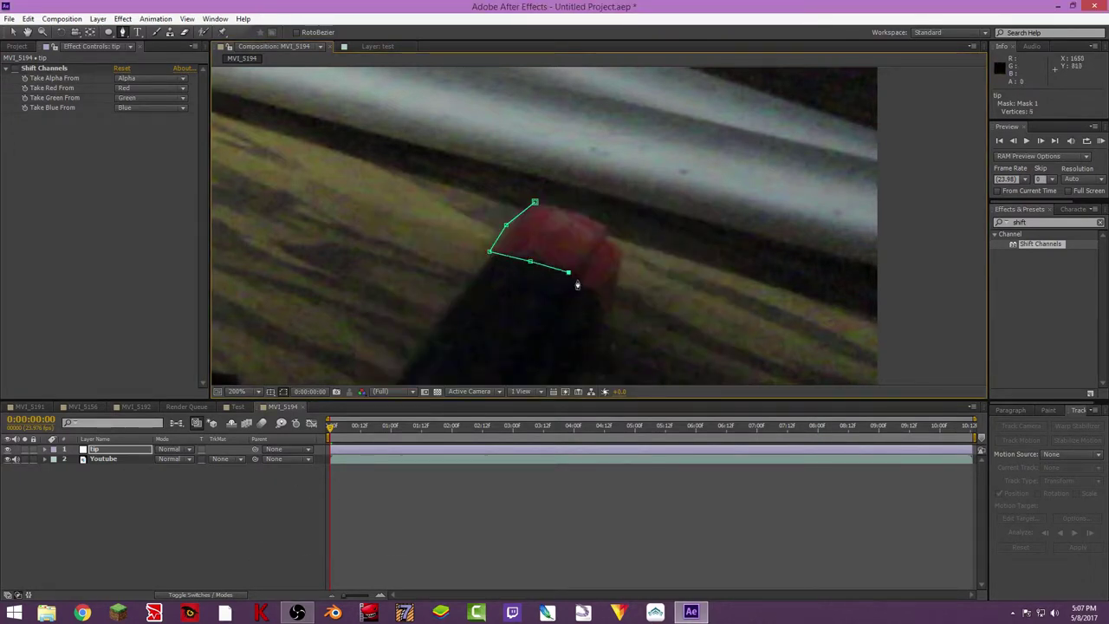
# Trace the gun's red tip with a closed Pen tool mask on the tip layer.
pyautogui.click(571, 282)
pyautogui.click(594, 291)
pyautogui.click(600, 307)
pyautogui.click(616, 259)
pyautogui.moveTo(602, 307); pyautogui.dragTo(604, 300)
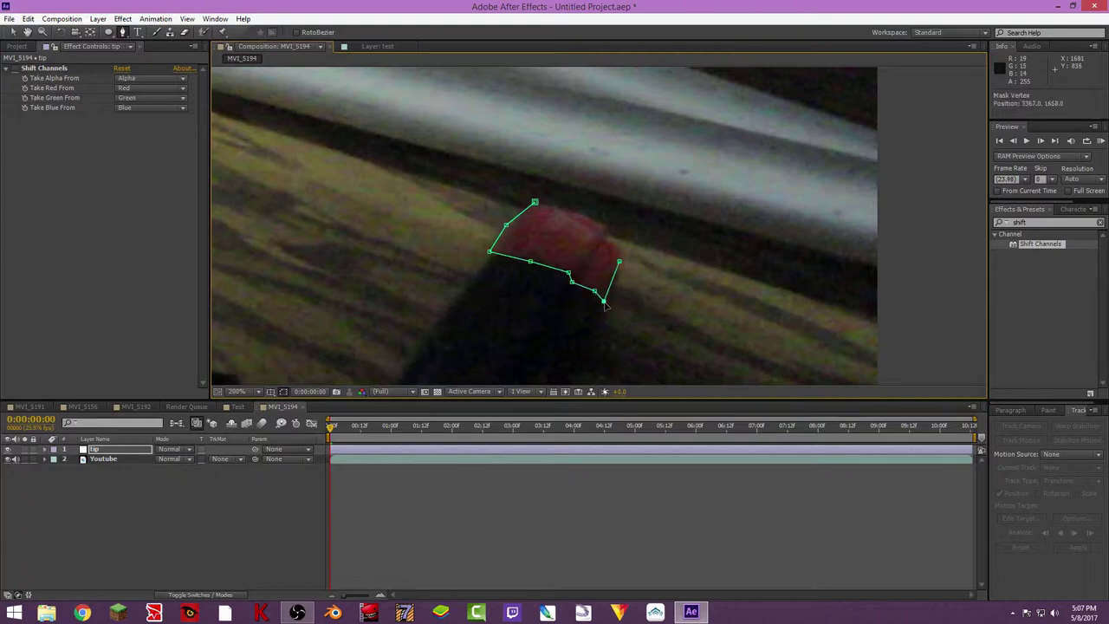
pyautogui.click(615, 244)
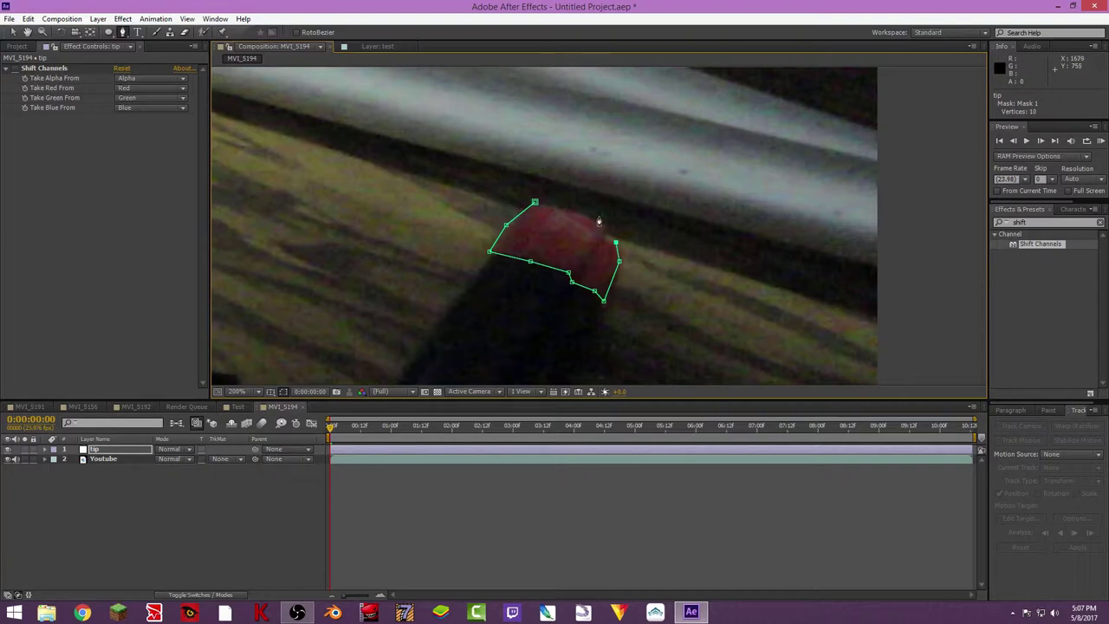
pyautogui.click(588, 216)
pyautogui.click(550, 205)
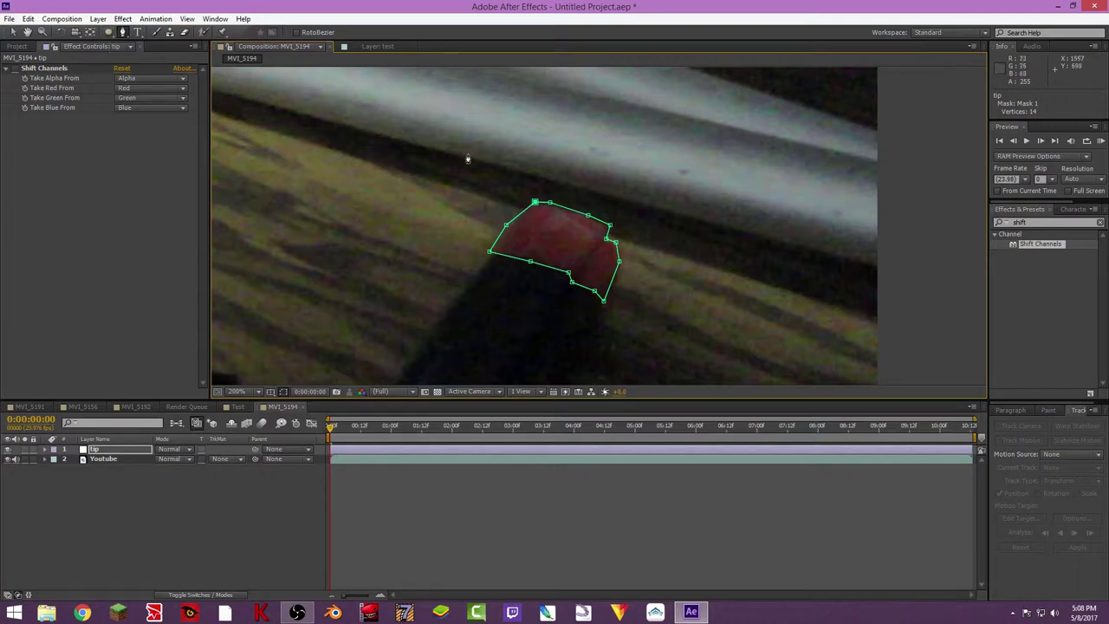
# Try drawing a circular mask beside the gun's tip on the tip layer, and delete that extra mask.
pyautogui.scroll(-4, 601, 223)
pyautogui.scroll(4, 599, 224)
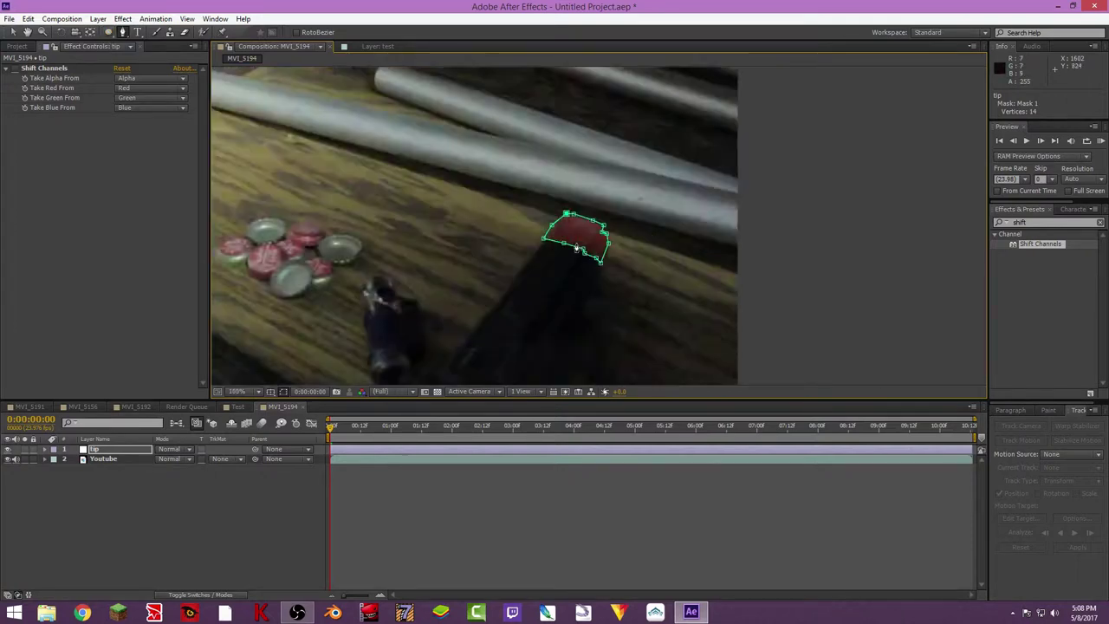
pyautogui.press('q')
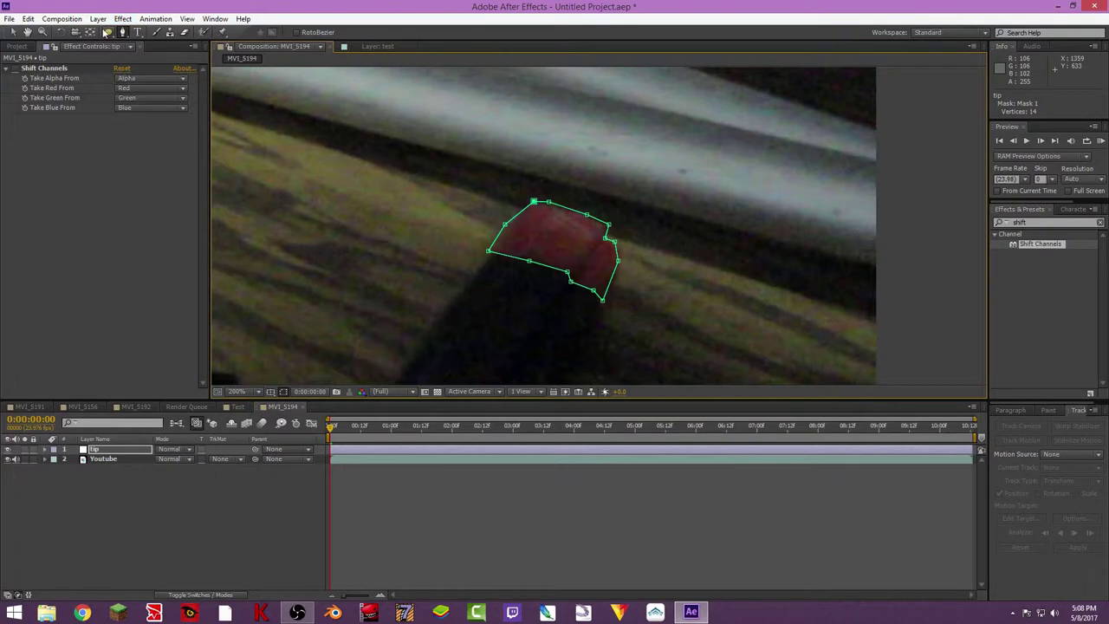
pyautogui.moveTo(308, 149); pyautogui.dragTo(389, 229)
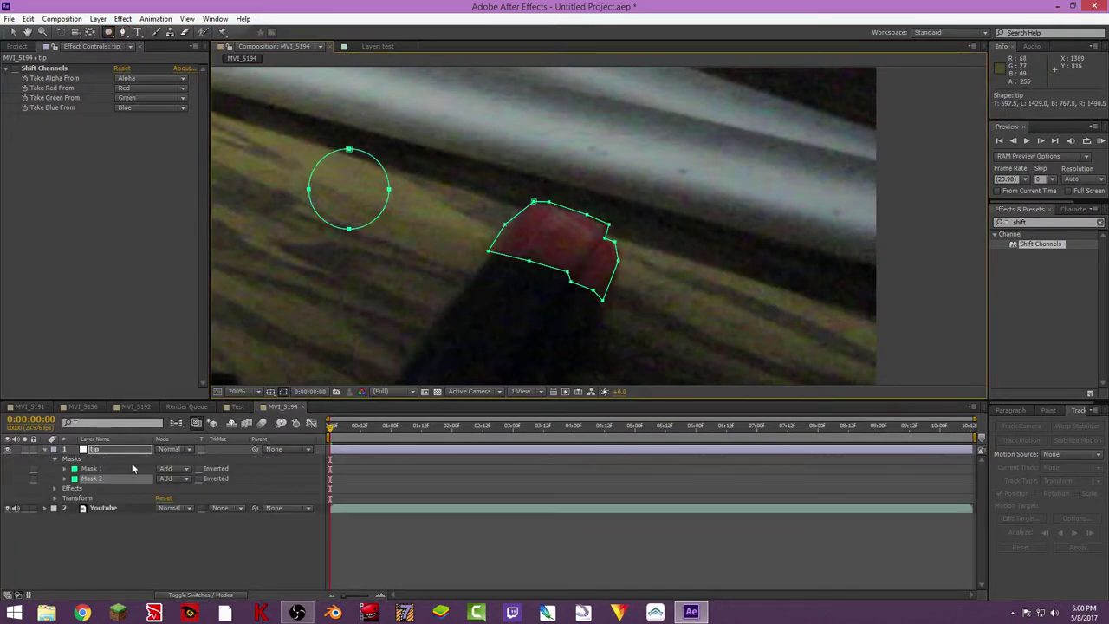
pyautogui.press('Delete')
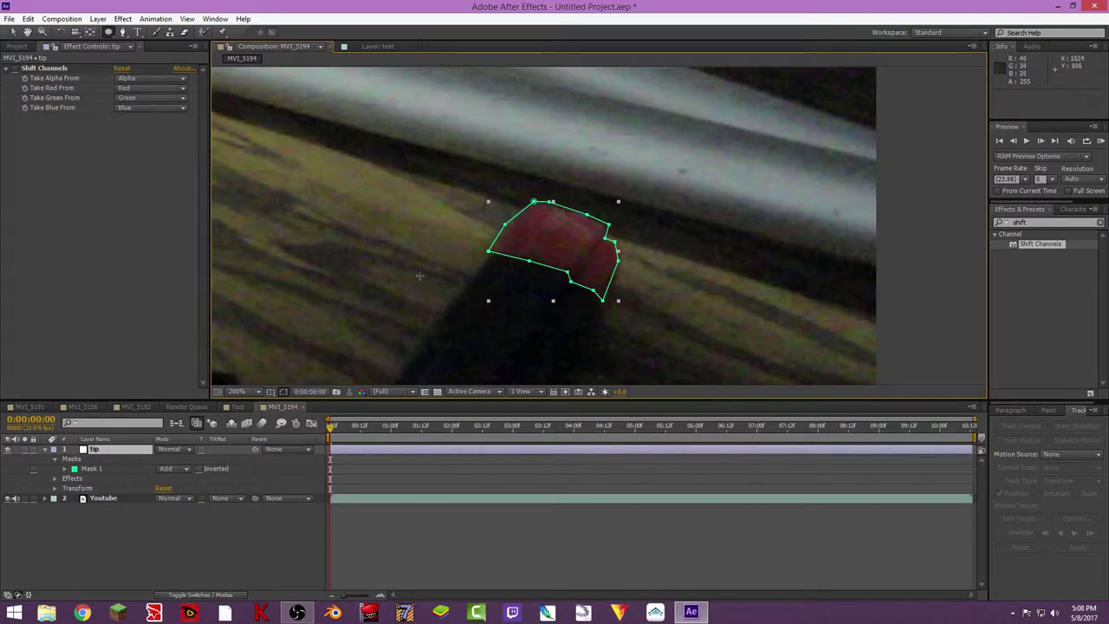
pyautogui.click(45, 450)
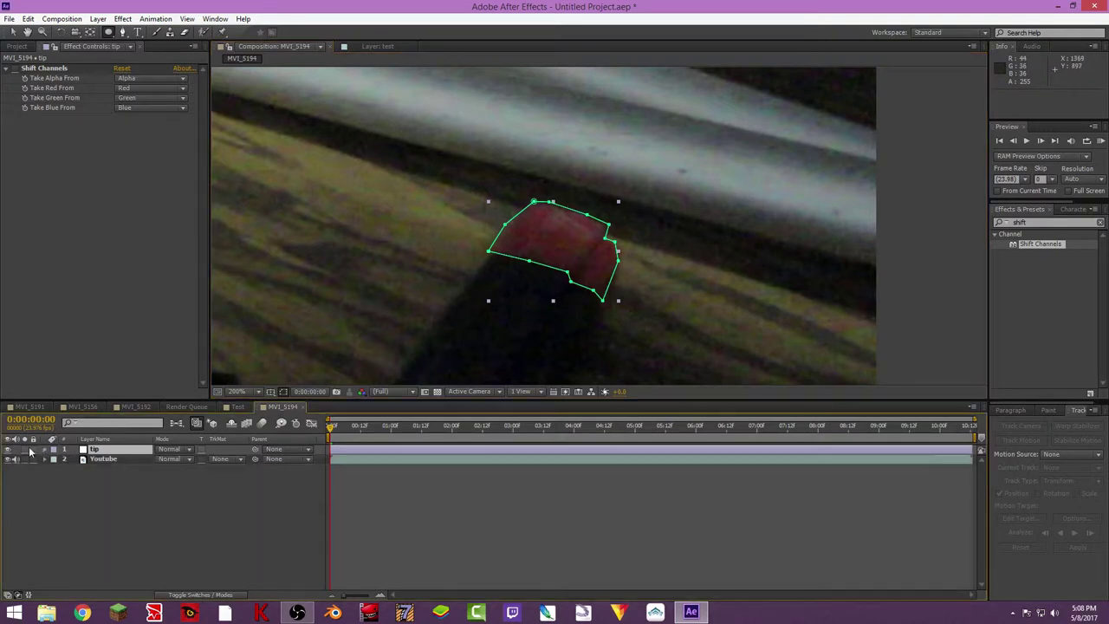
# Solo the tip layer to check it on its own, and turn solo off again.
pyautogui.click(25, 449)
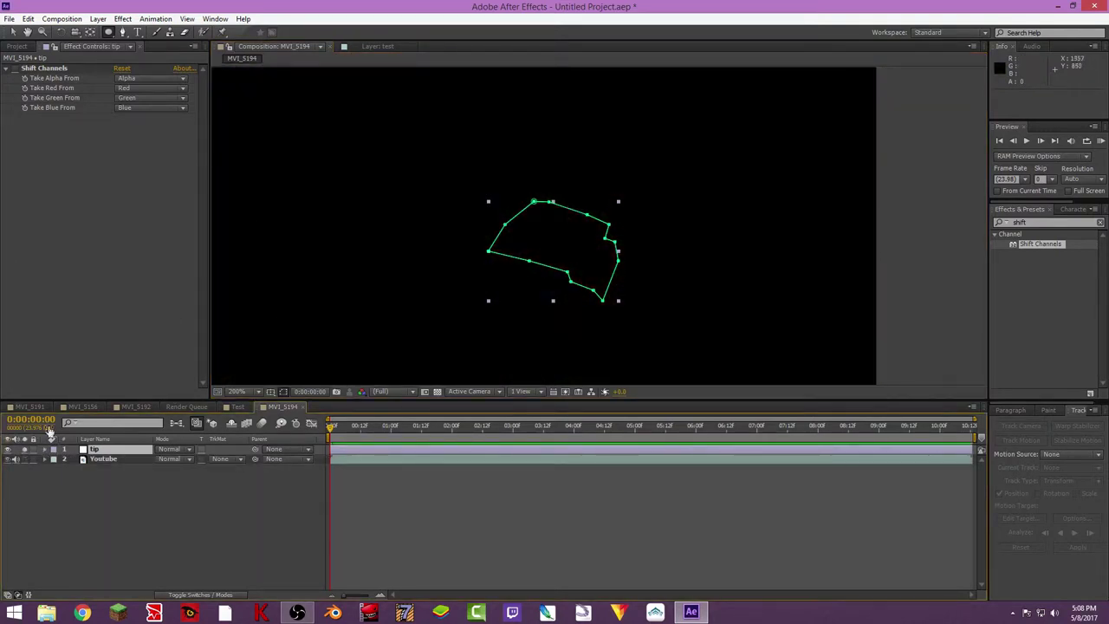
pyautogui.press(',')
pyautogui.click(25, 450)
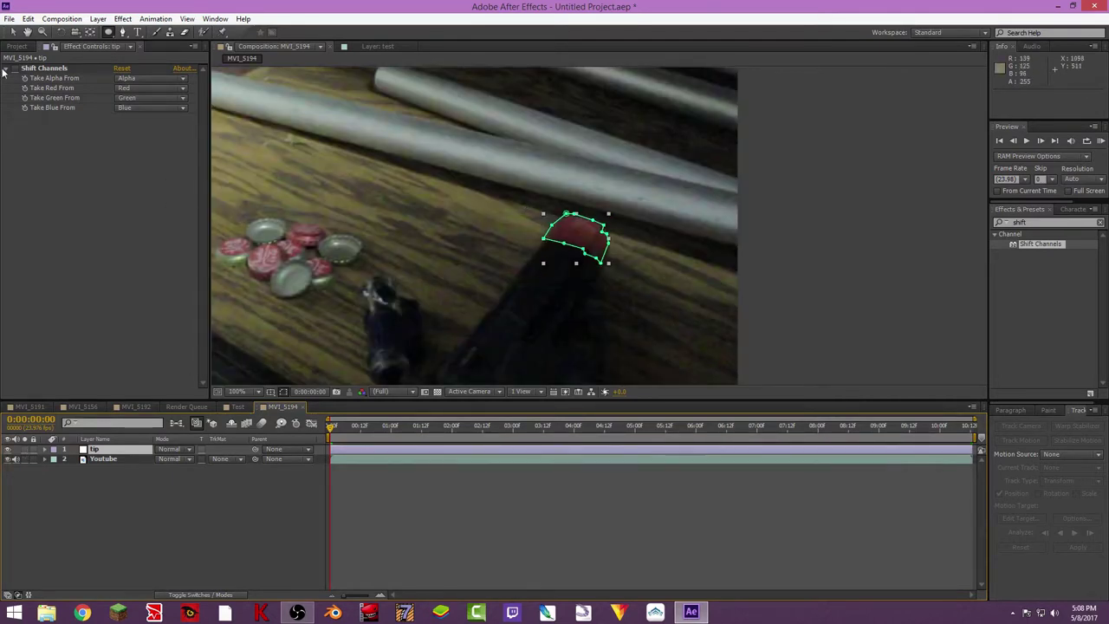
# Enable Shift Channels on the tip layer, set Take Red From to Green, and inspect the tip without the mask outline.
pyautogui.click(16, 70)
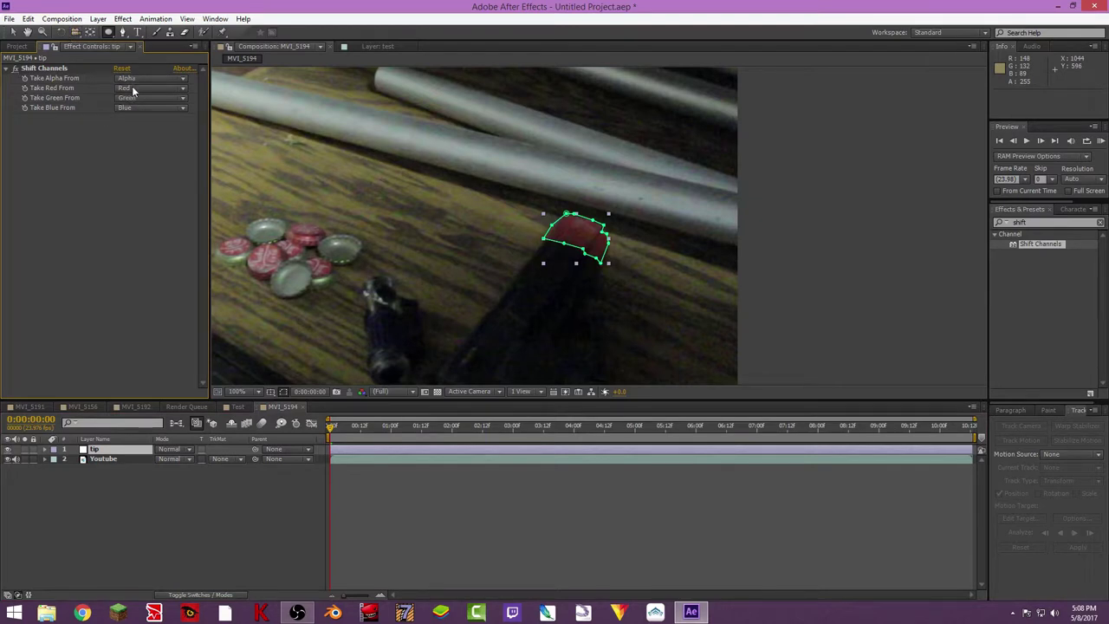
pyautogui.click(161, 90)
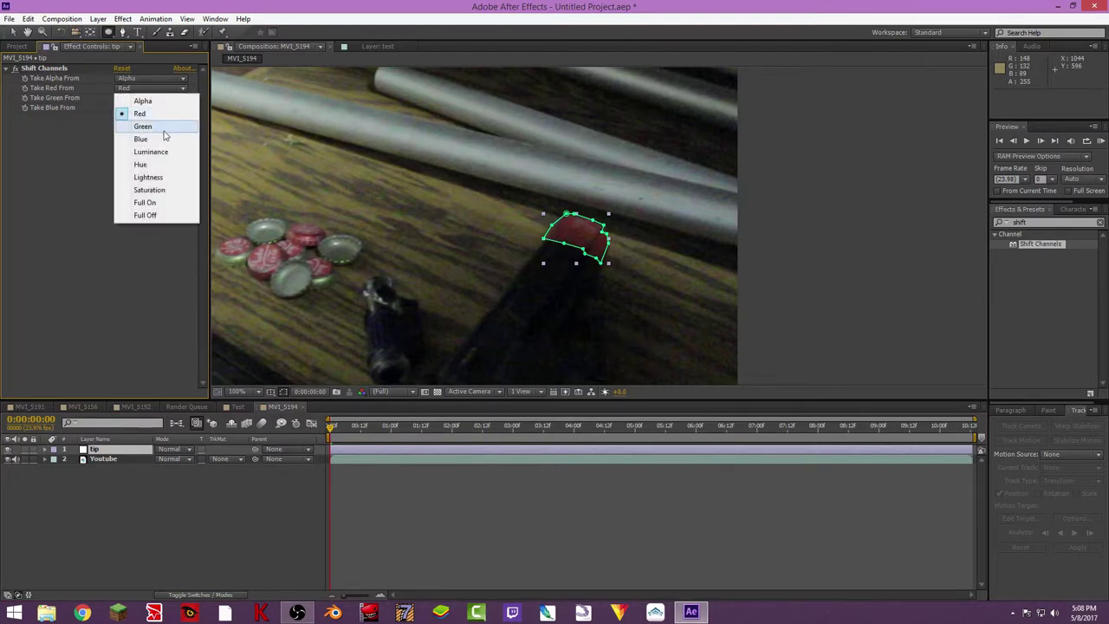
pyautogui.click(164, 128)
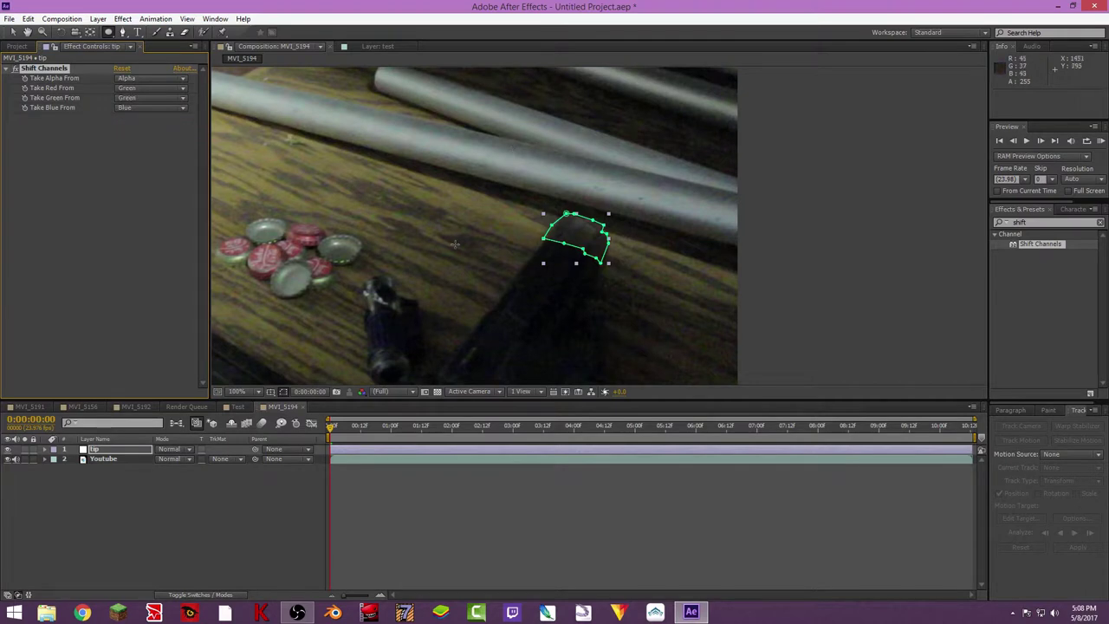
pyautogui.moveTo(470, 208); pyautogui.dragTo(501, 235)
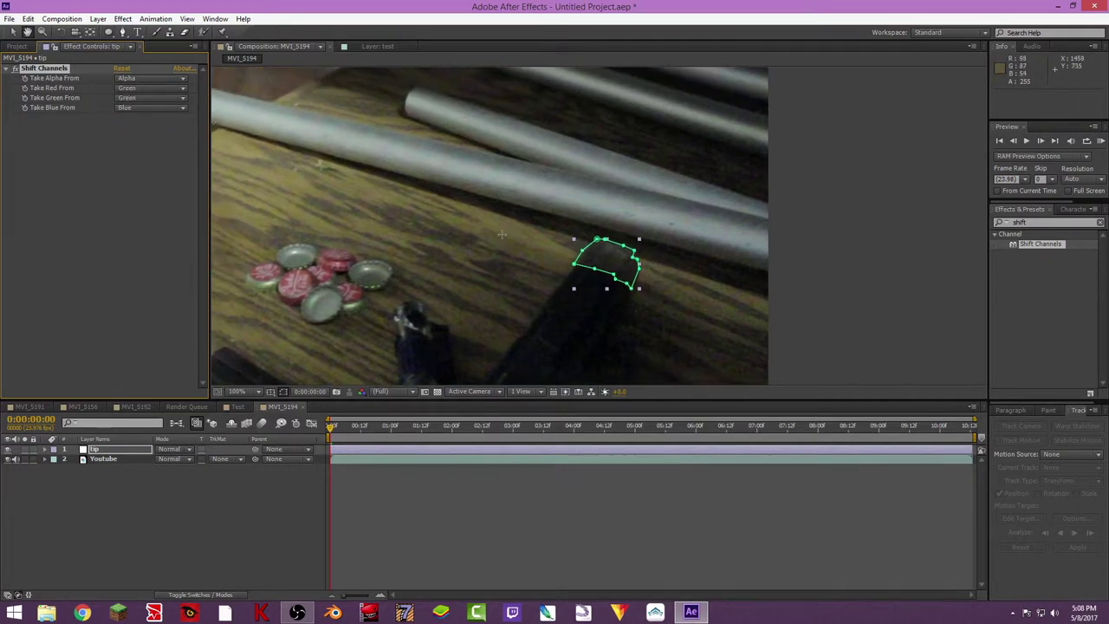
pyautogui.click(283, 392)
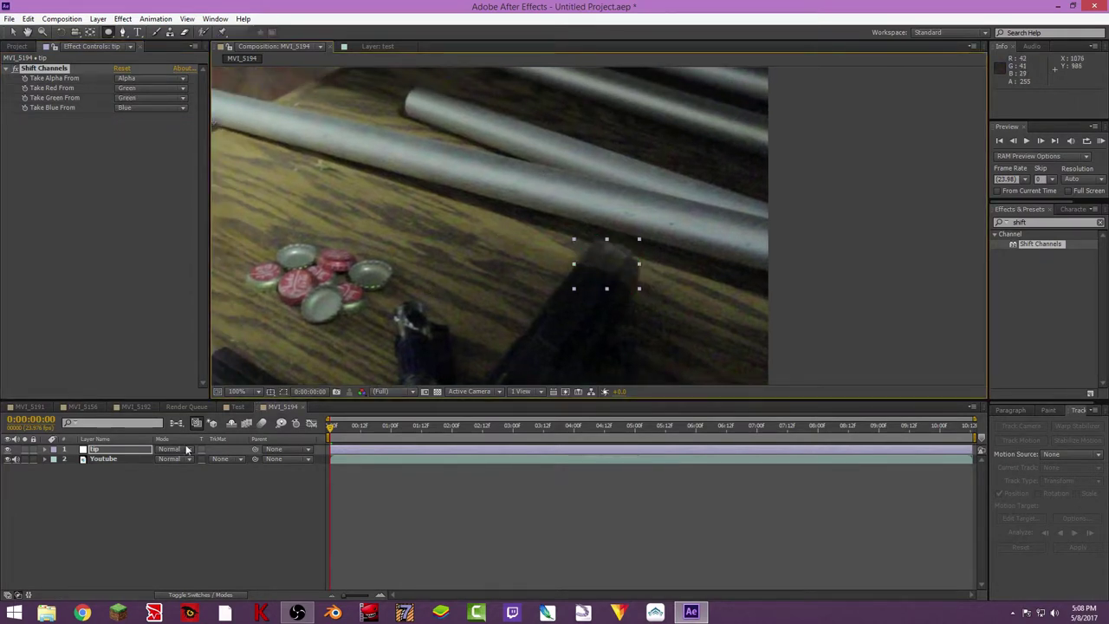
pyautogui.click(283, 392)
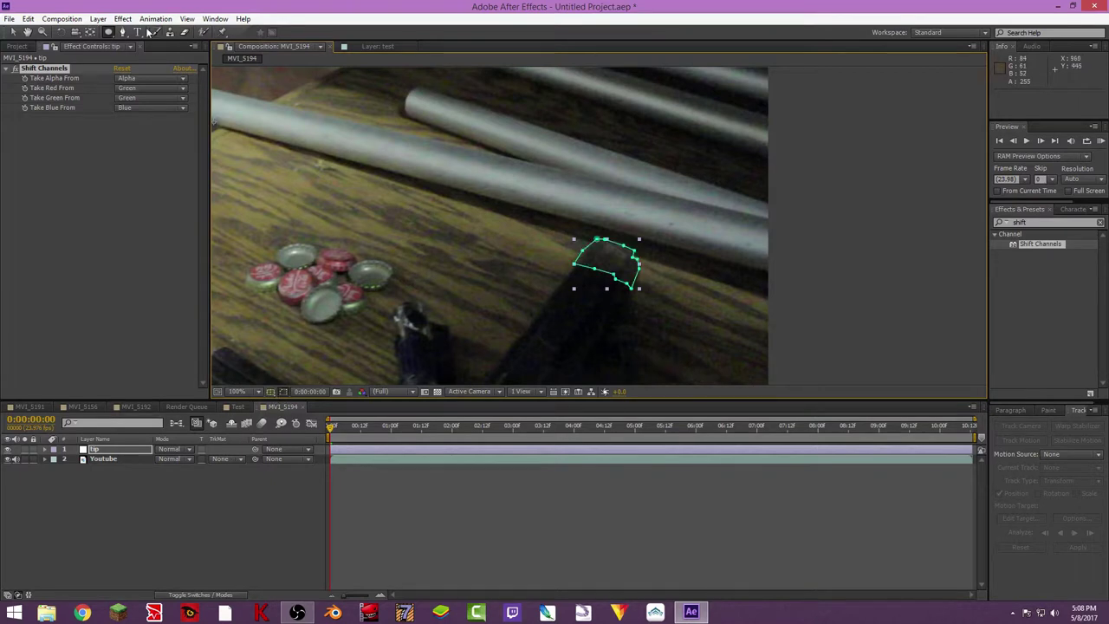
# Move the mask's lower-right vertices slightly outward with the Pen tool to cover the edge of the gun's tip.
pyautogui.click(122, 32)
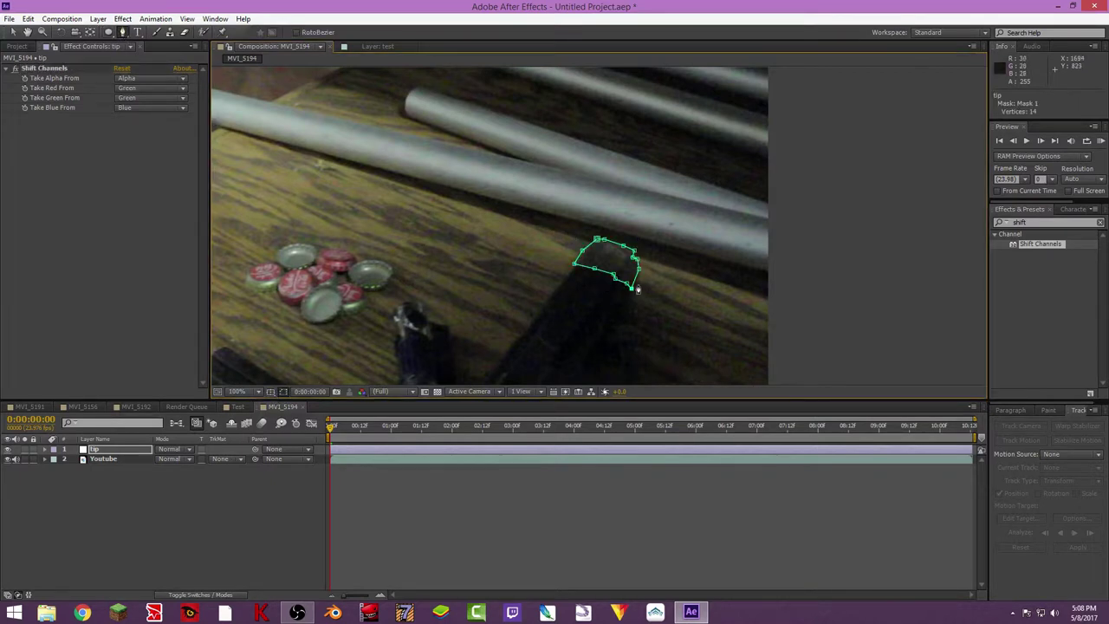
pyautogui.moveTo(639, 270); pyautogui.dragTo(635, 292)
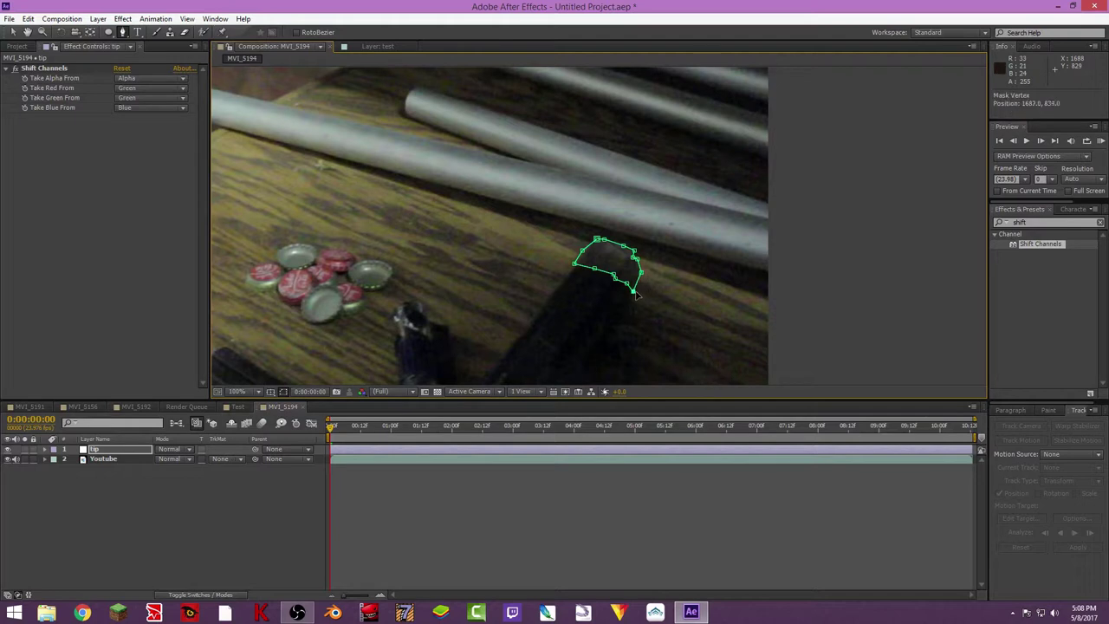
# Try Green and Full Off for Take Blue From in Shift Channels with the mask outline hidden, and restore Blue.
pyautogui.click(283, 391)
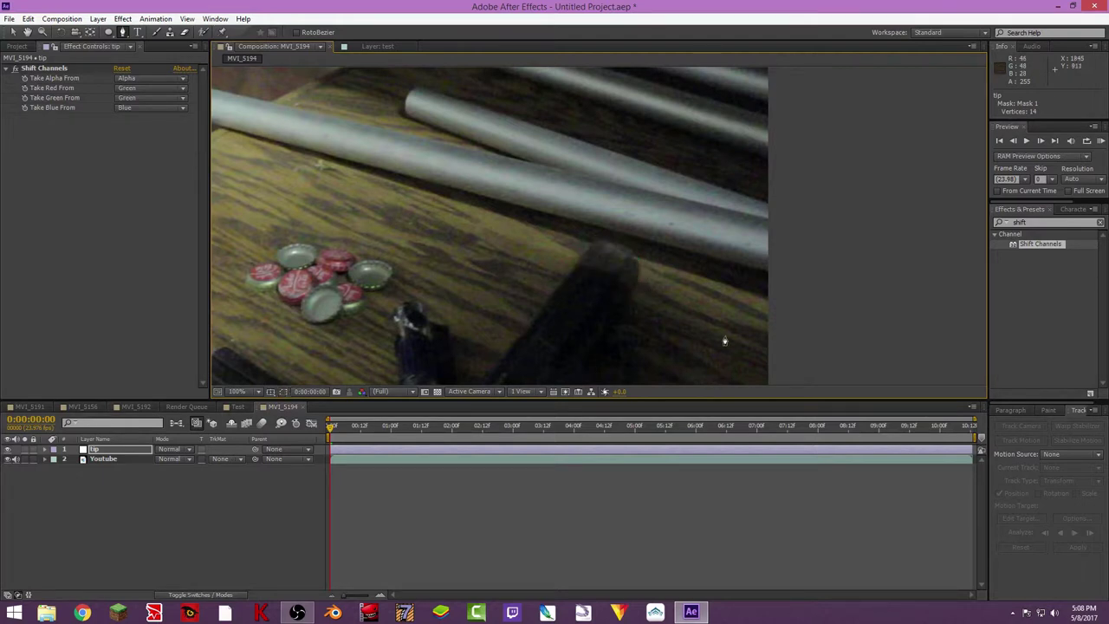
pyautogui.click(139, 109)
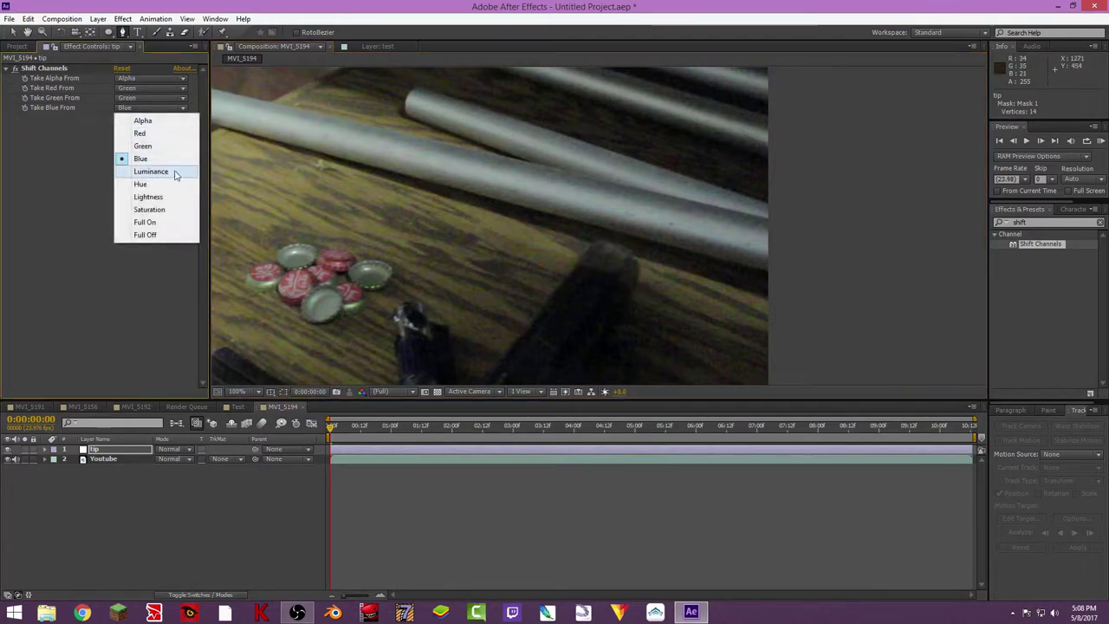
pyautogui.click(170, 147)
pyautogui.click(126, 106)
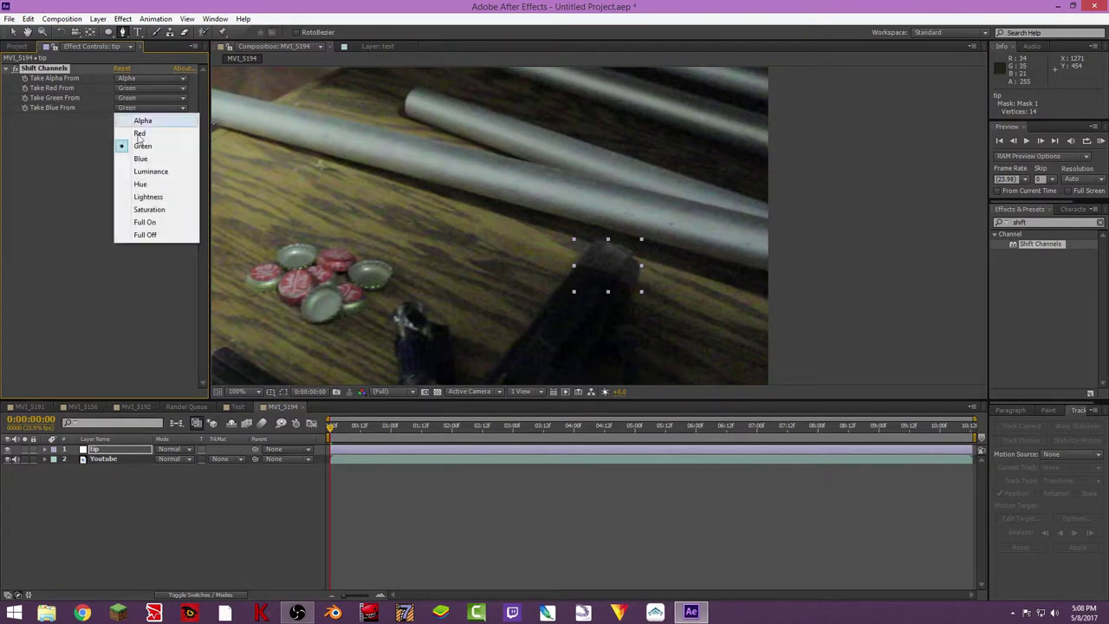
pyautogui.click(143, 233)
pyautogui.click(139, 108)
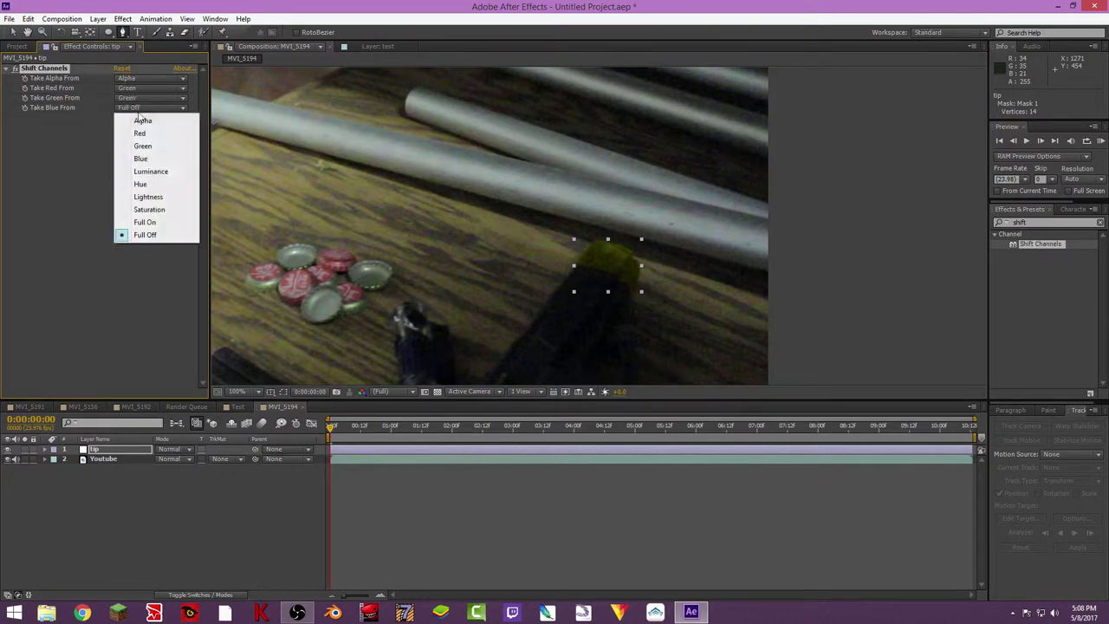
pyautogui.click(147, 157)
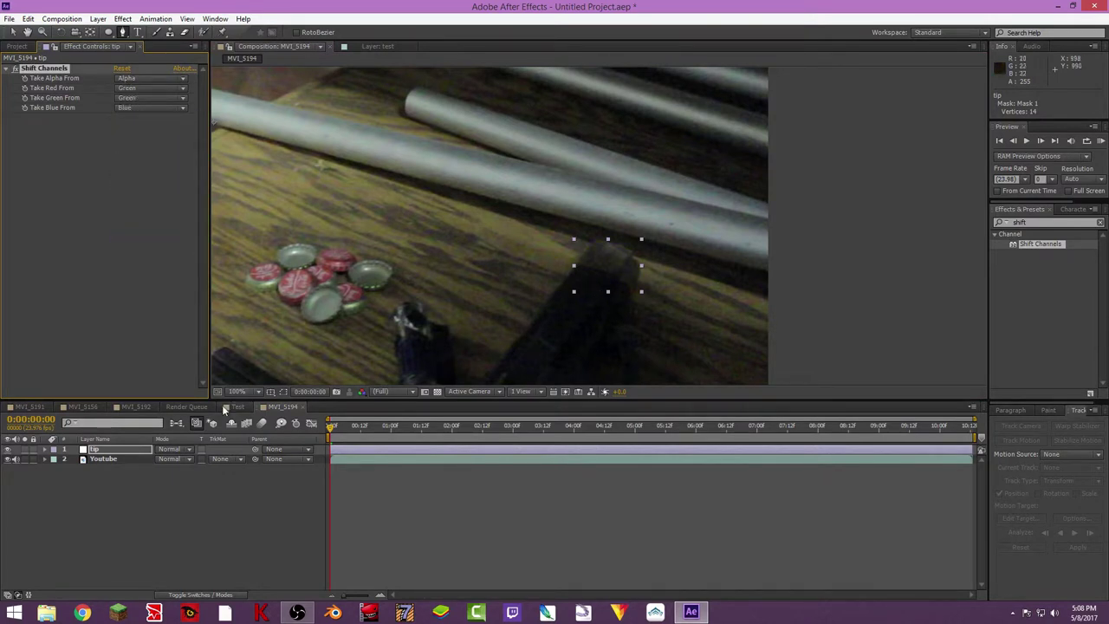
# Show the mask outline and move the mask's rightmost vertex slightly outward from the gun's tip.
pyautogui.click(283, 393)
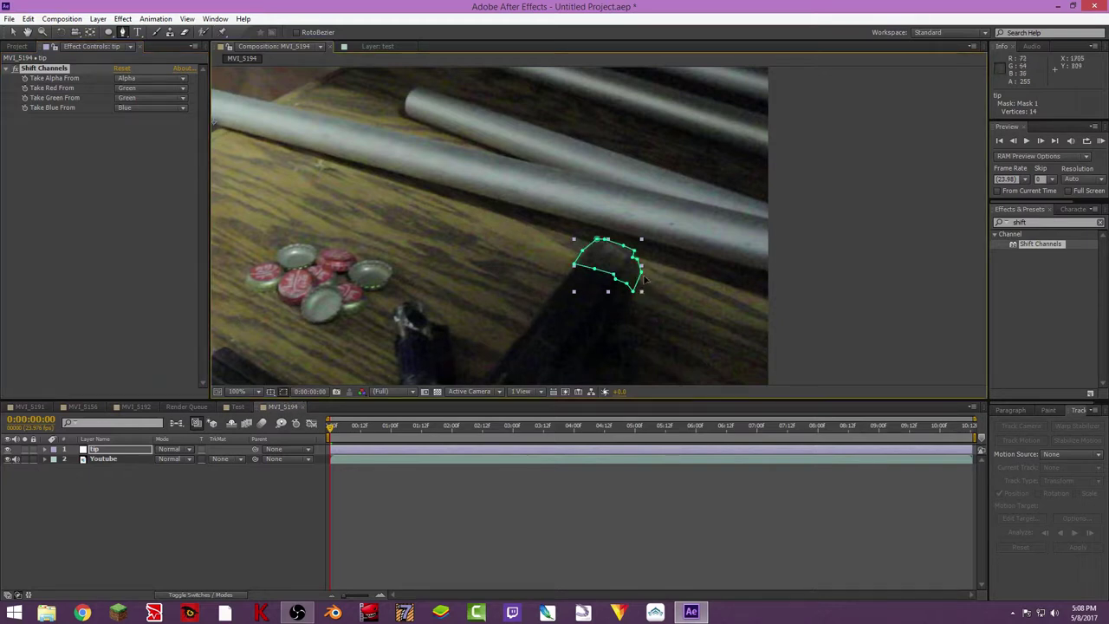
pyautogui.click(642, 272)
pyautogui.click(12, 165)
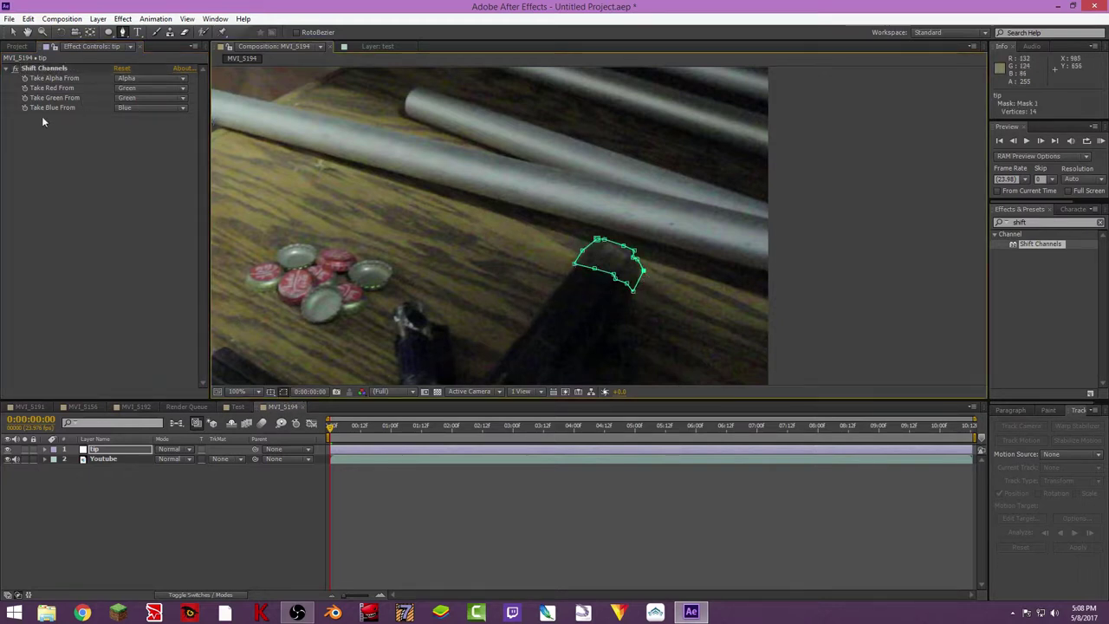
# Try Luminance and Red for Take Green From in Shift Channels, and restore Green.
pyautogui.click(140, 97)
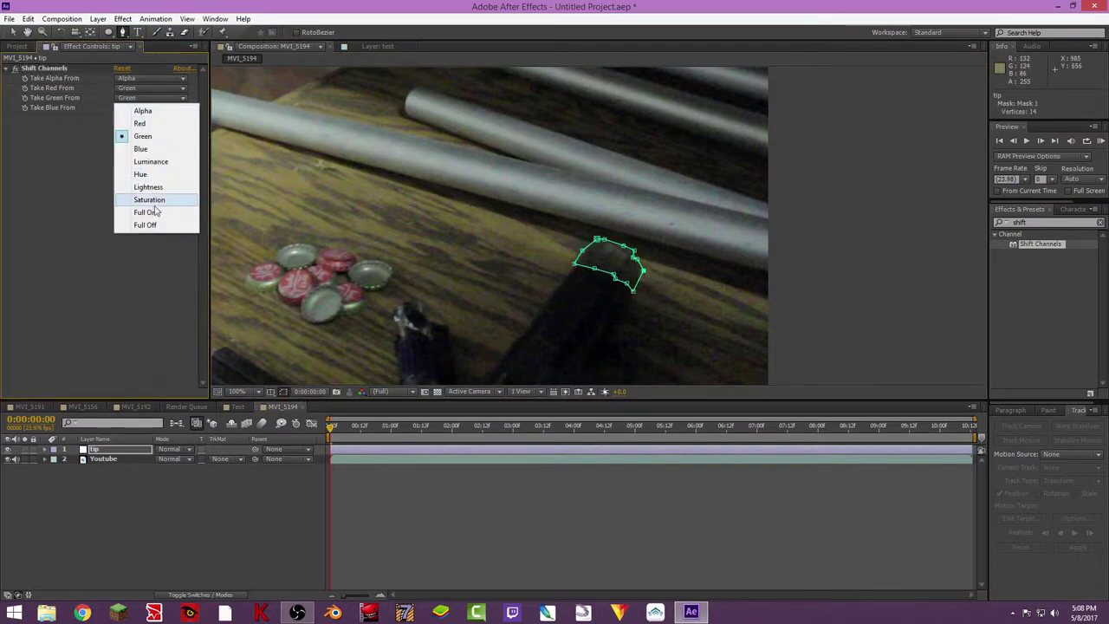
pyautogui.click(151, 162)
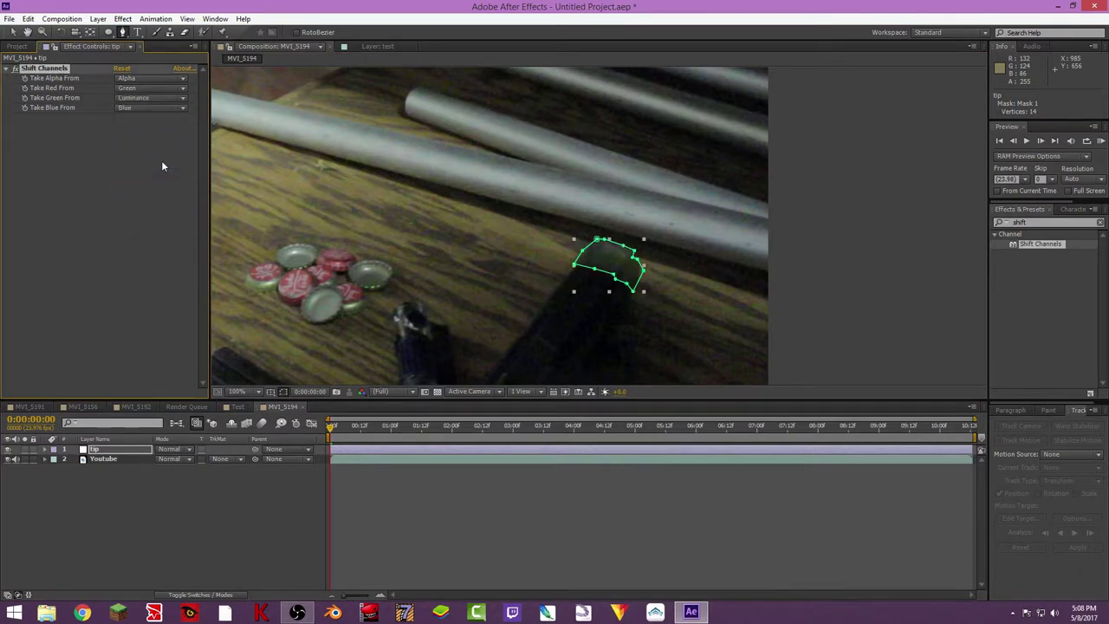
pyautogui.click(283, 392)
pyautogui.click(144, 102)
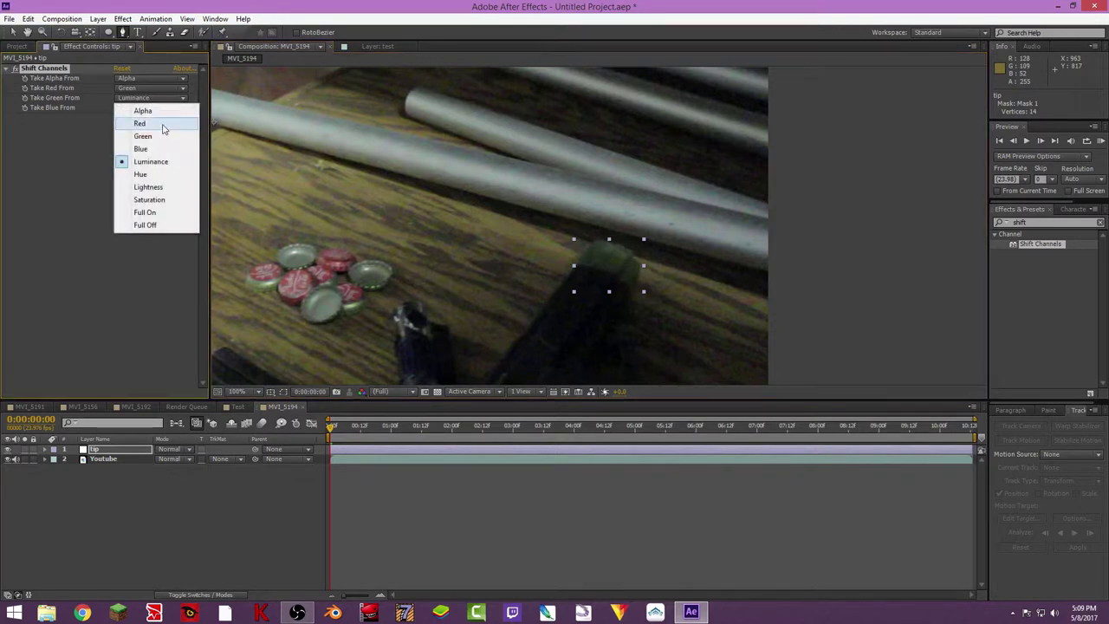
pyautogui.click(156, 123)
pyautogui.click(159, 105)
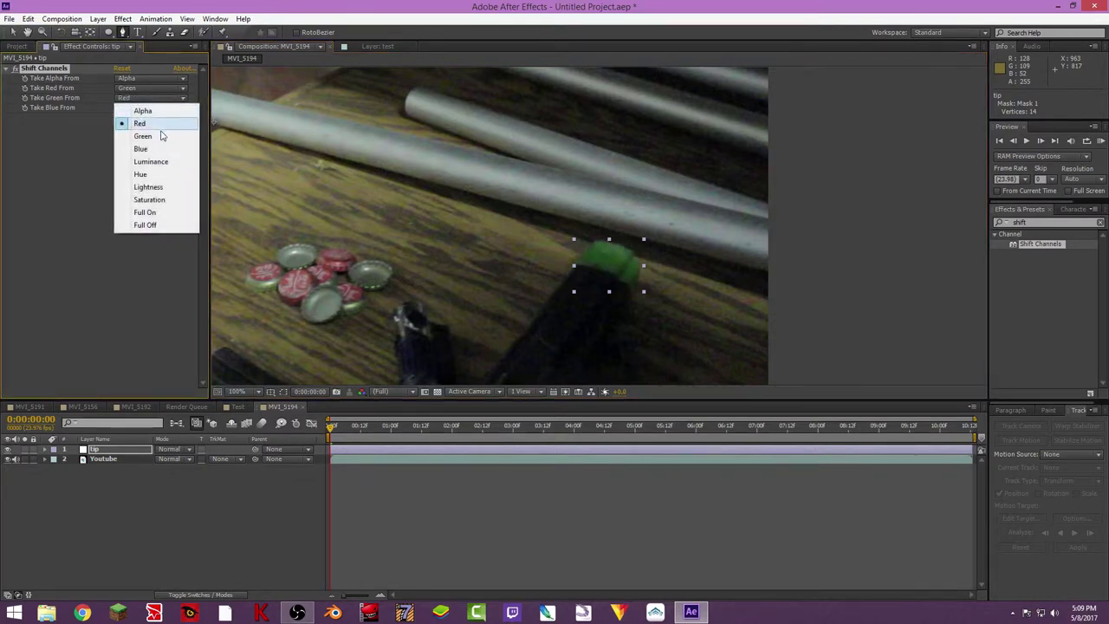
pyautogui.click(143, 136)
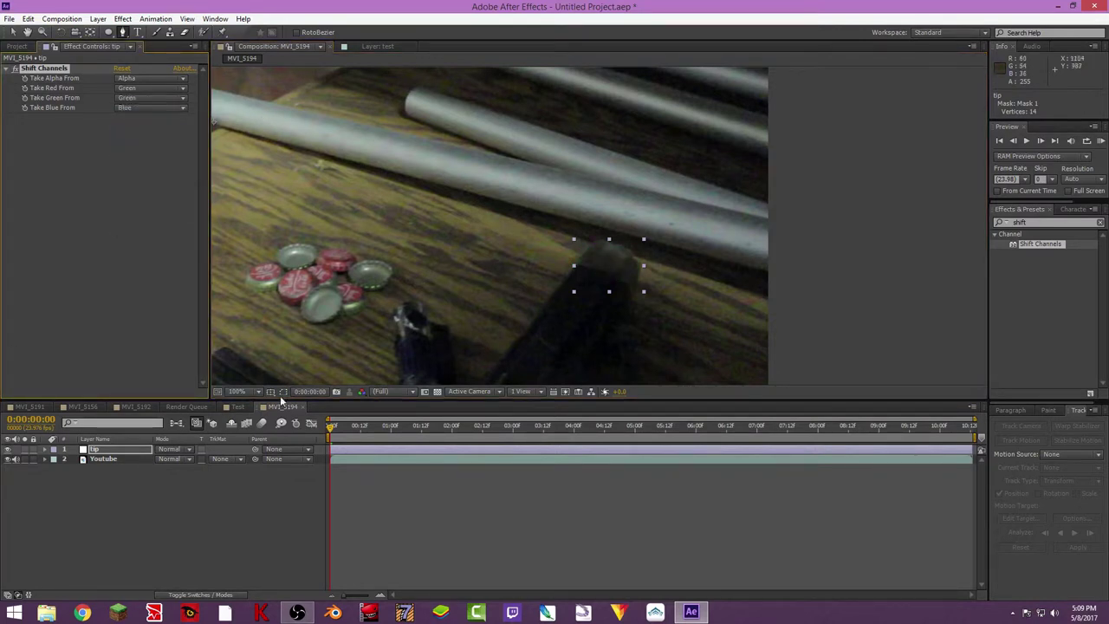
# Apply the Curves effect to the tip layer and pull the RGB curve's upper and lower points down to darken the tip.
pyautogui.click(1022, 223)
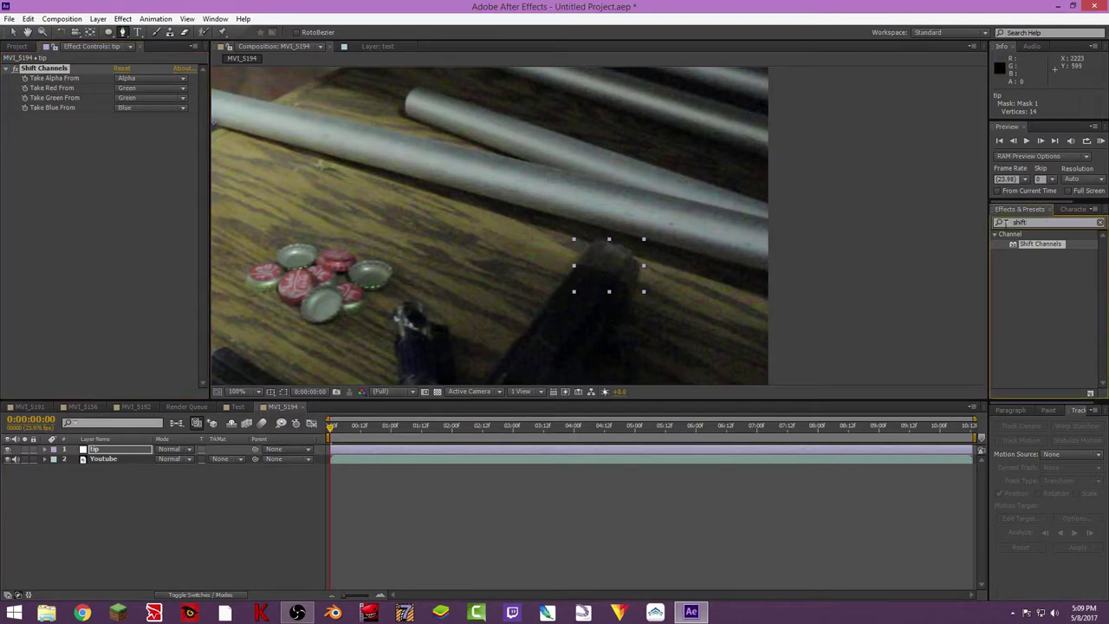
pyautogui.write('curves')
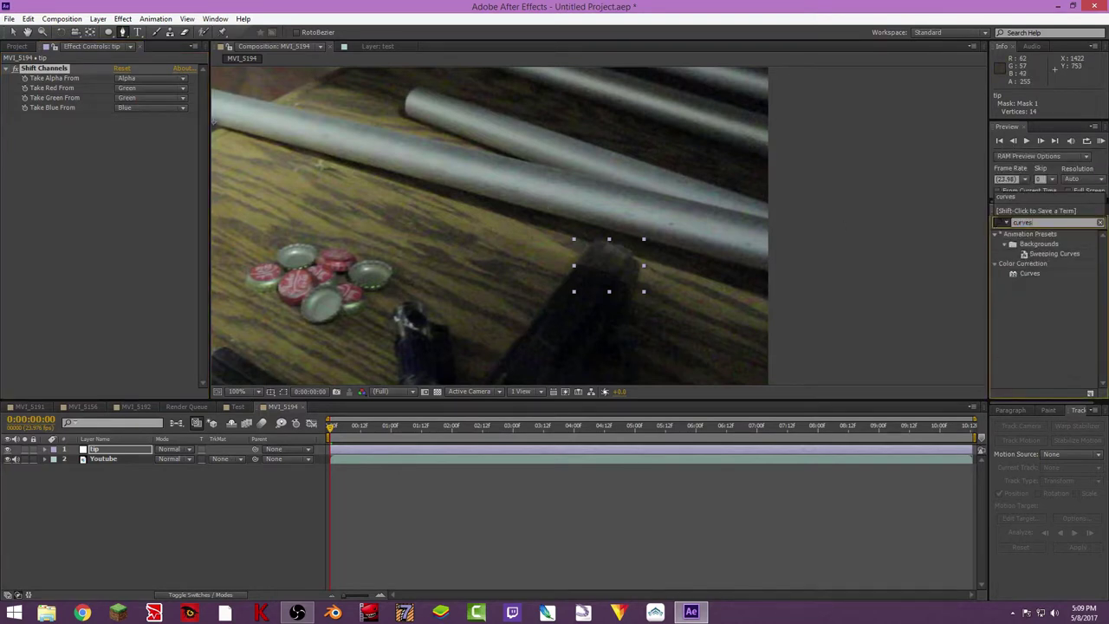
pyautogui.moveTo(1039, 272); pyautogui.dragTo(161, 223)
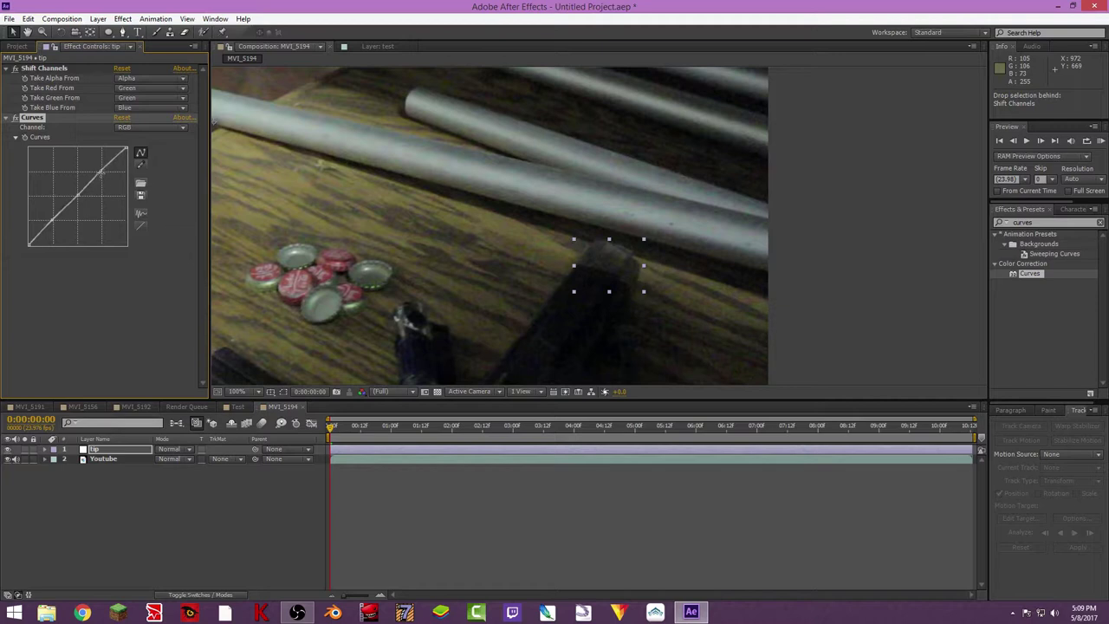
pyautogui.moveTo(101, 172); pyautogui.dragTo(112, 184)
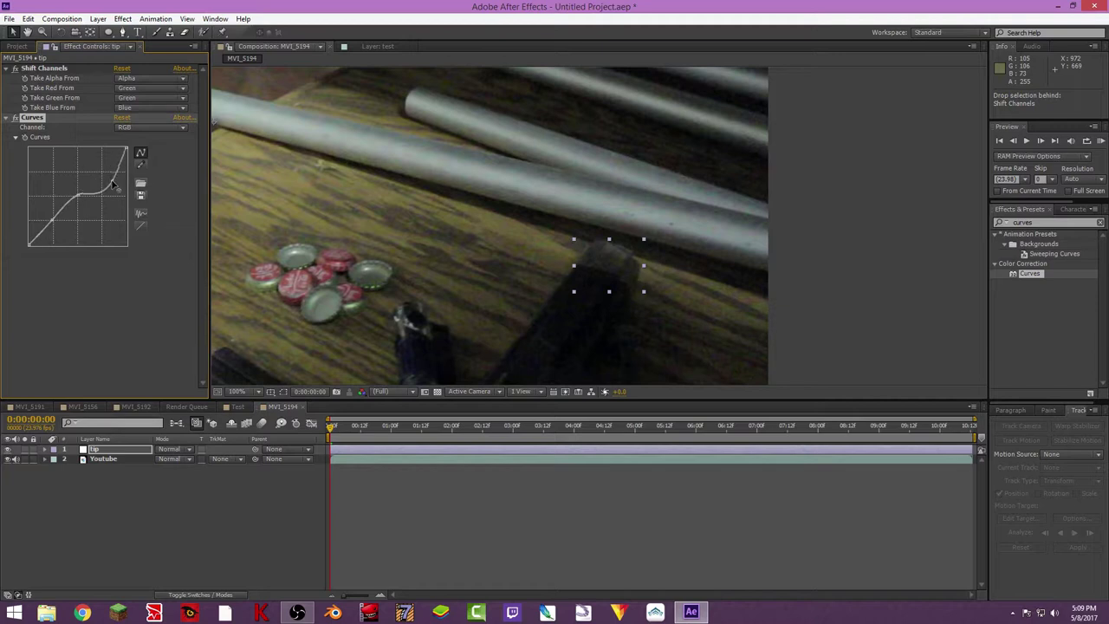
pyautogui.moveTo(54, 222); pyautogui.dragTo(54, 228)
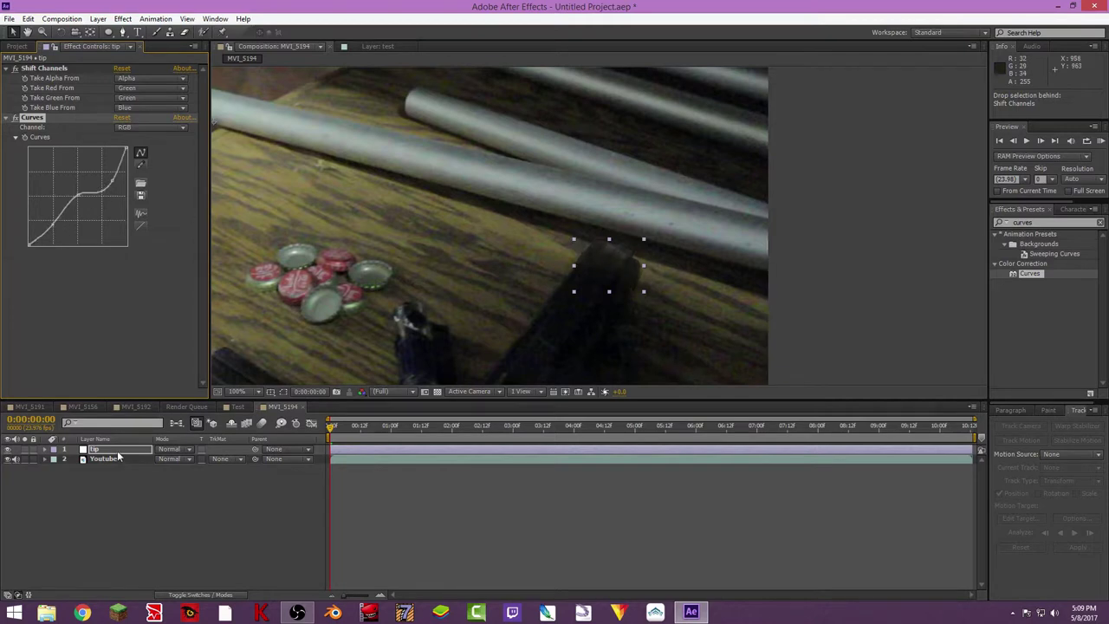
# Set the Mask Feather of Mask 1 on the tip layer to 5 pixels.
pyautogui.press('f')
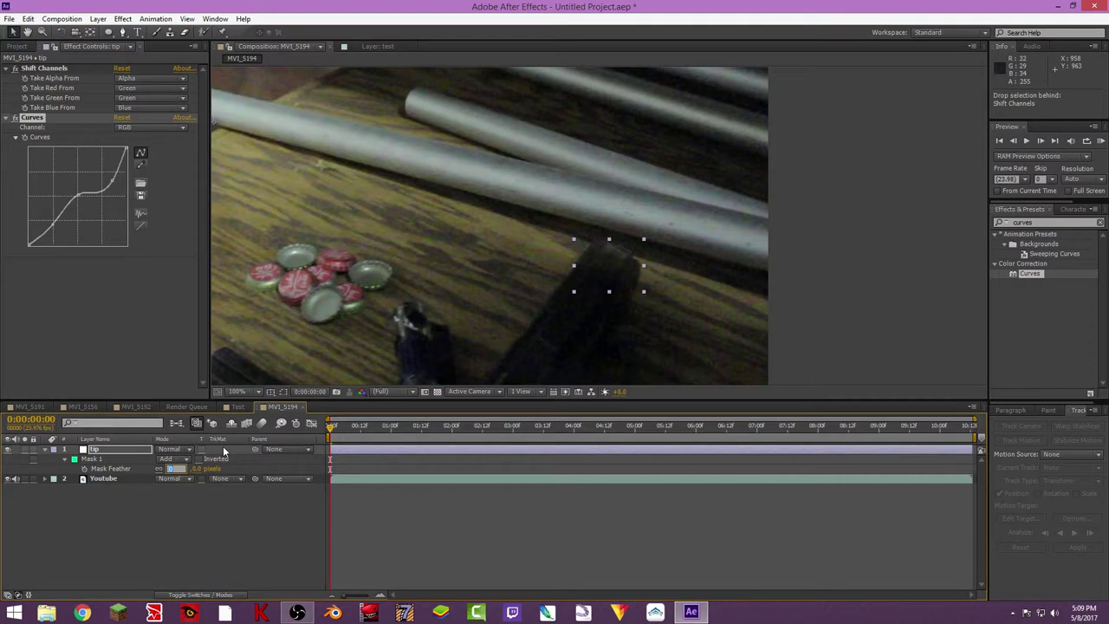
pyautogui.write('5')
pyautogui.press('Return')
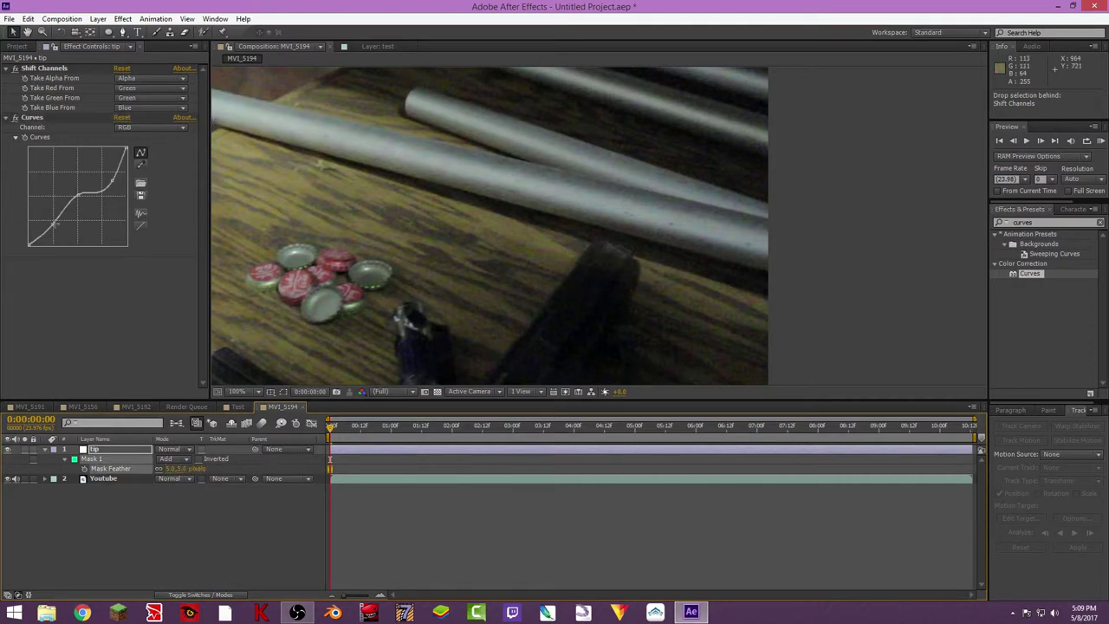
# Lower the RGB curve's shadow point and midpoint slightly further, and increase the feather of Mask 1.
pyautogui.click(56, 227)
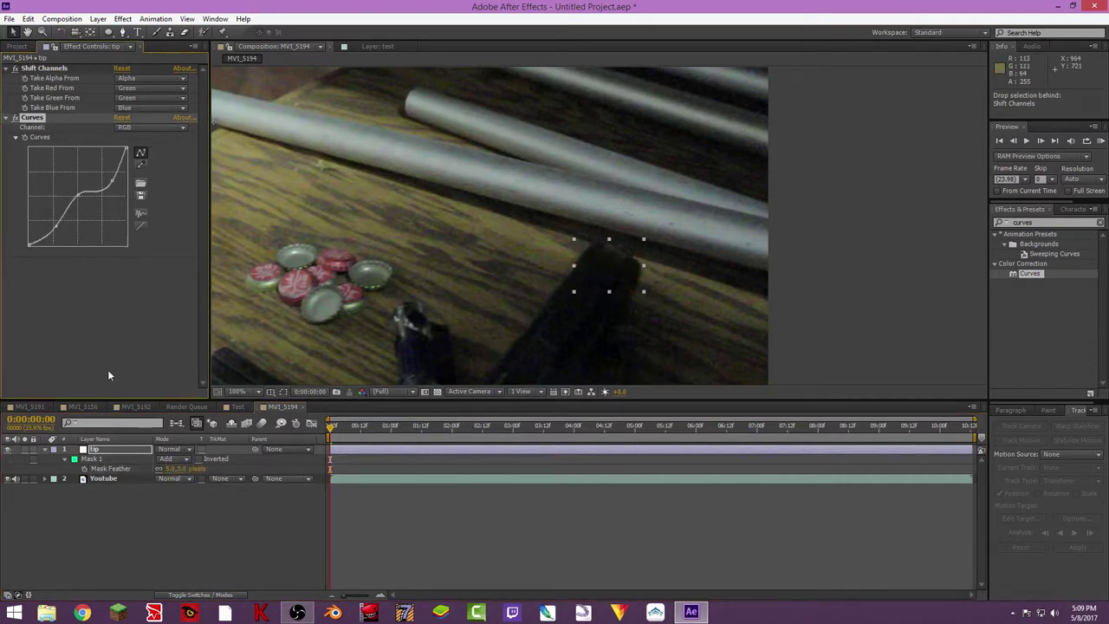
pyautogui.moveTo(169, 469); pyautogui.dragTo(172, 468)
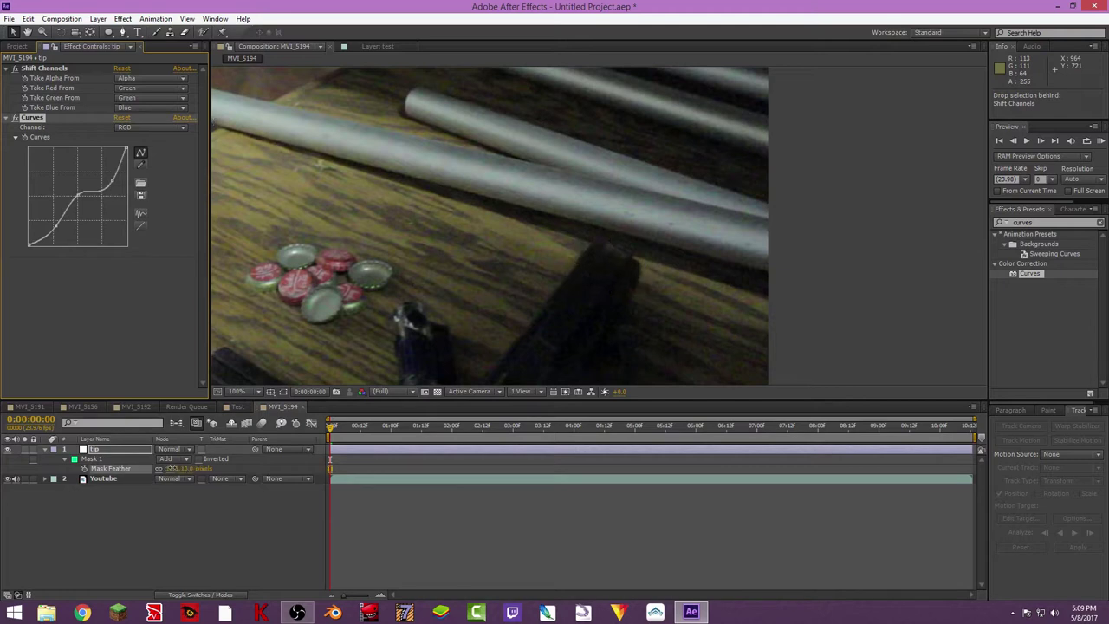
pyautogui.click(105, 461)
pyautogui.click(65, 459)
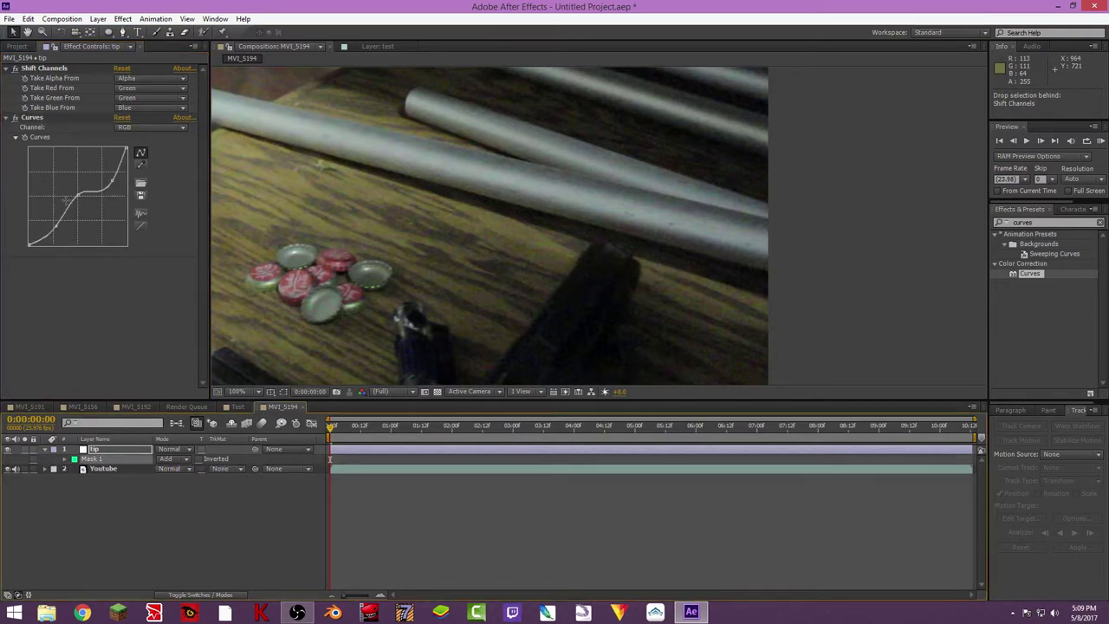
pyautogui.moveTo(73, 197); pyautogui.dragTo(83, 201)
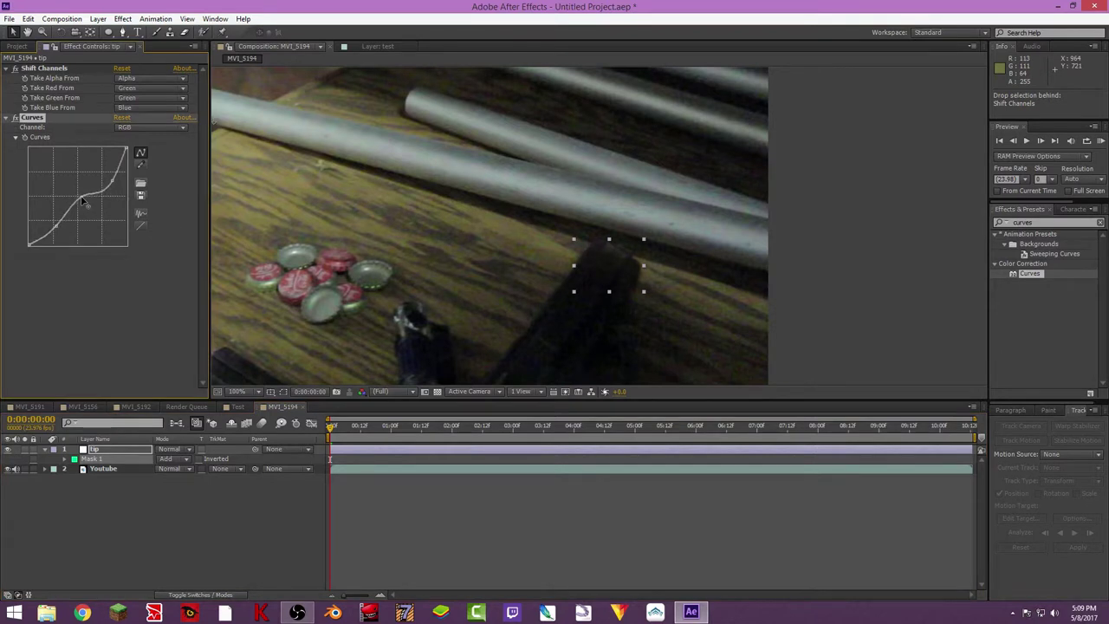
pyautogui.click(284, 392)
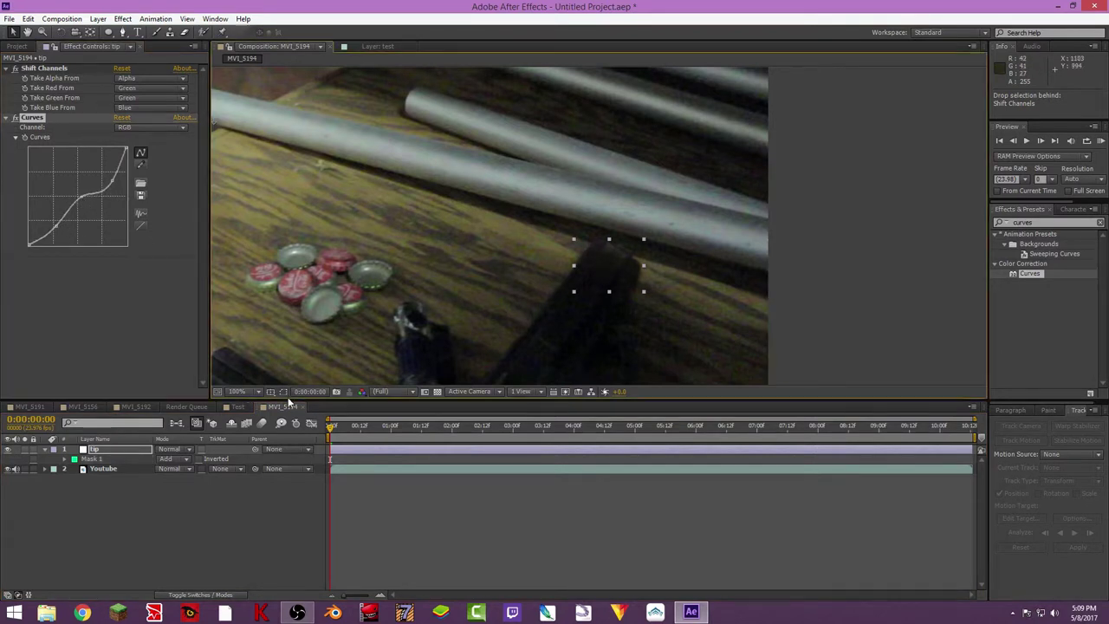
pyautogui.click(284, 393)
# Try to move the mask's topmost vertex on its own, and undo the change.
pyautogui.click(122, 32)
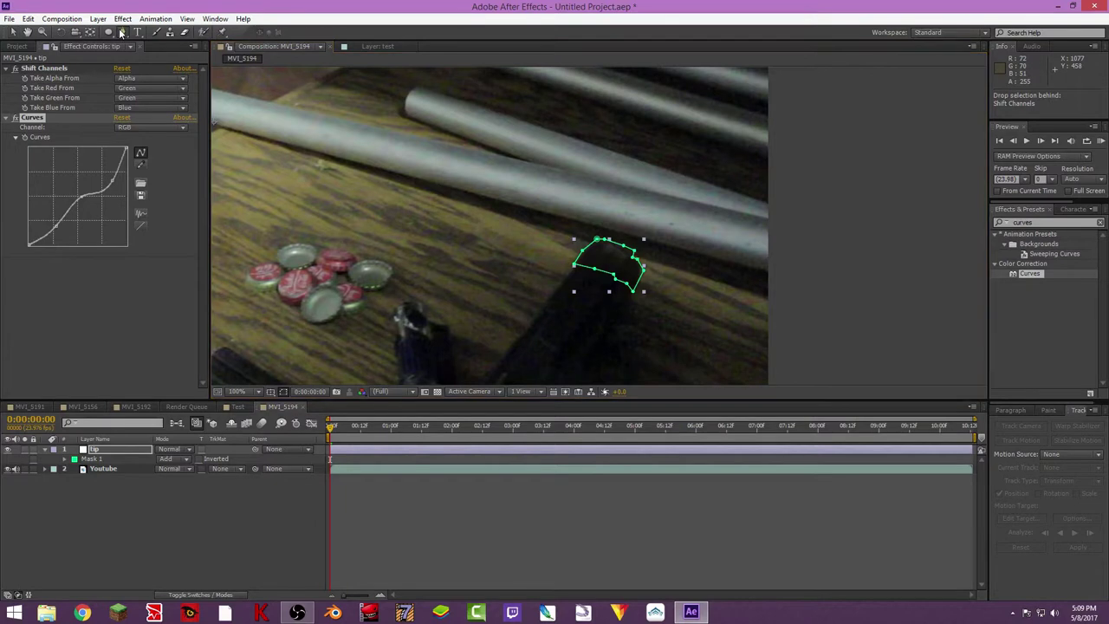
pyautogui.click(122, 32)
pyautogui.click(596, 239)
pyautogui.doubleClick(596, 239)
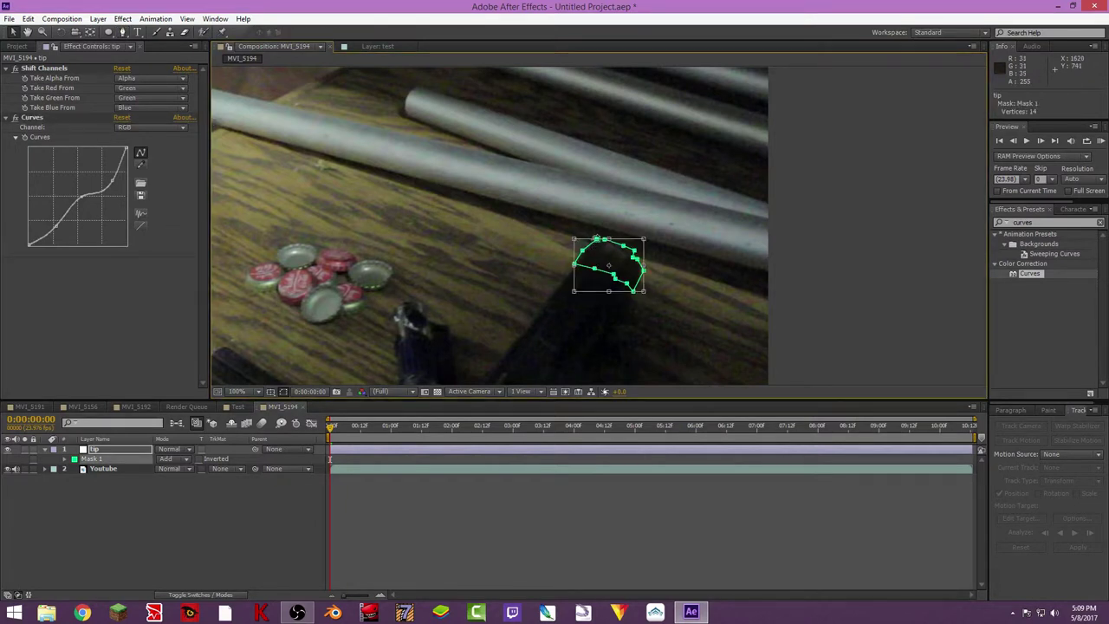
pyautogui.doubleClick(596, 240)
pyautogui.doubleClick(595, 239)
pyautogui.doubleClick(596, 240)
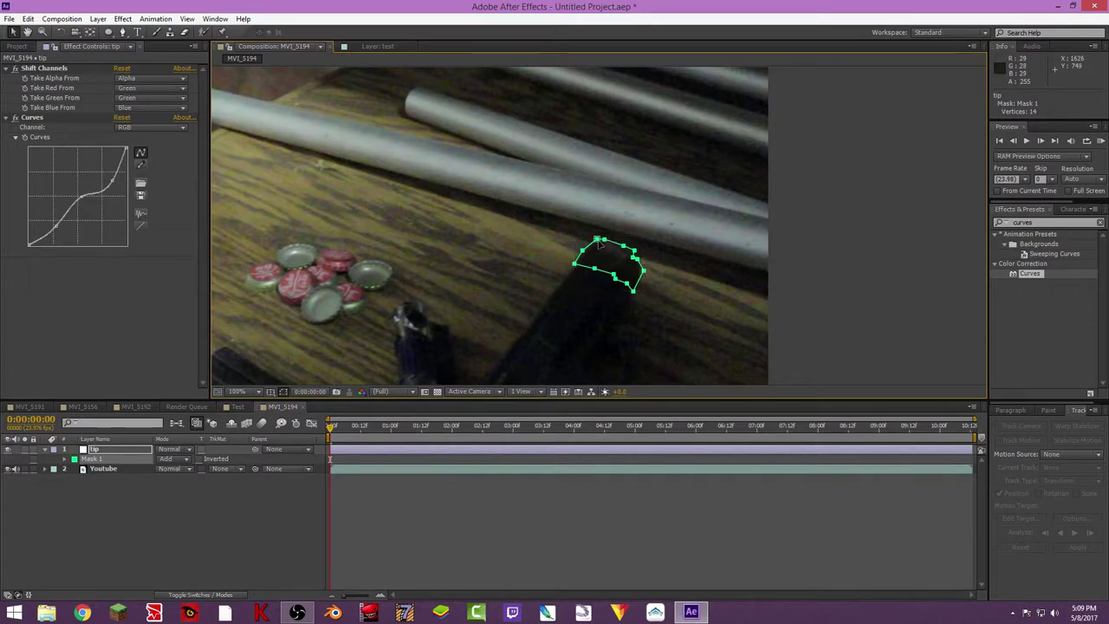
pyautogui.moveTo(596, 239); pyautogui.dragTo(593, 242)
pyautogui.hotkey('ctrl', 'z')
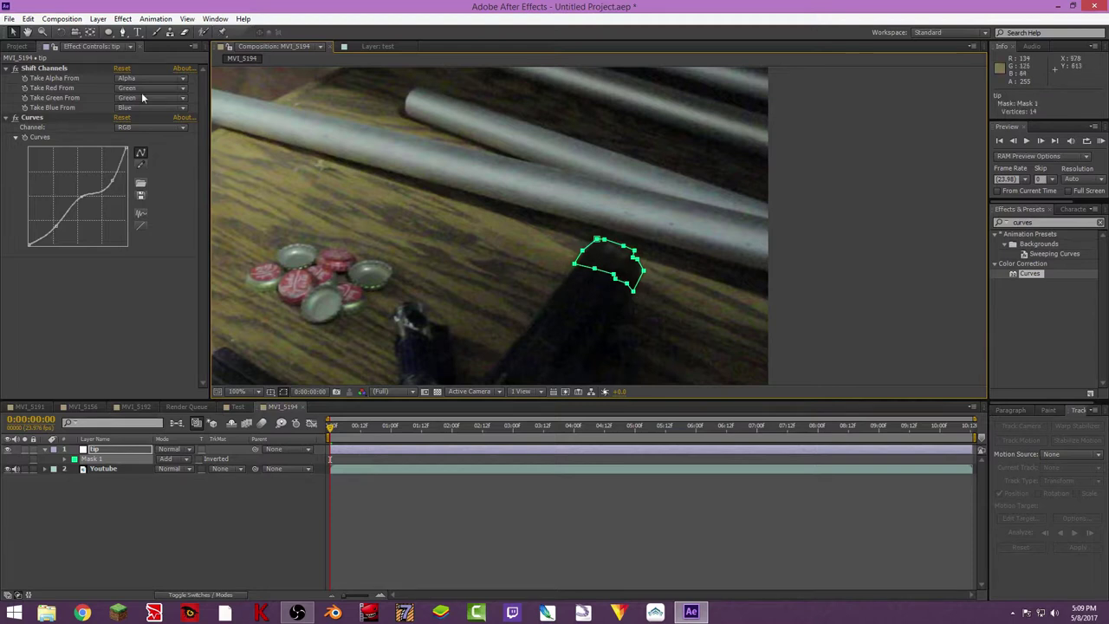
# With the Pen tool, add a vertex on the mask's lower-right edge and nudge the lower-right and topmost vertices to fit the tip.
pyautogui.press('g')
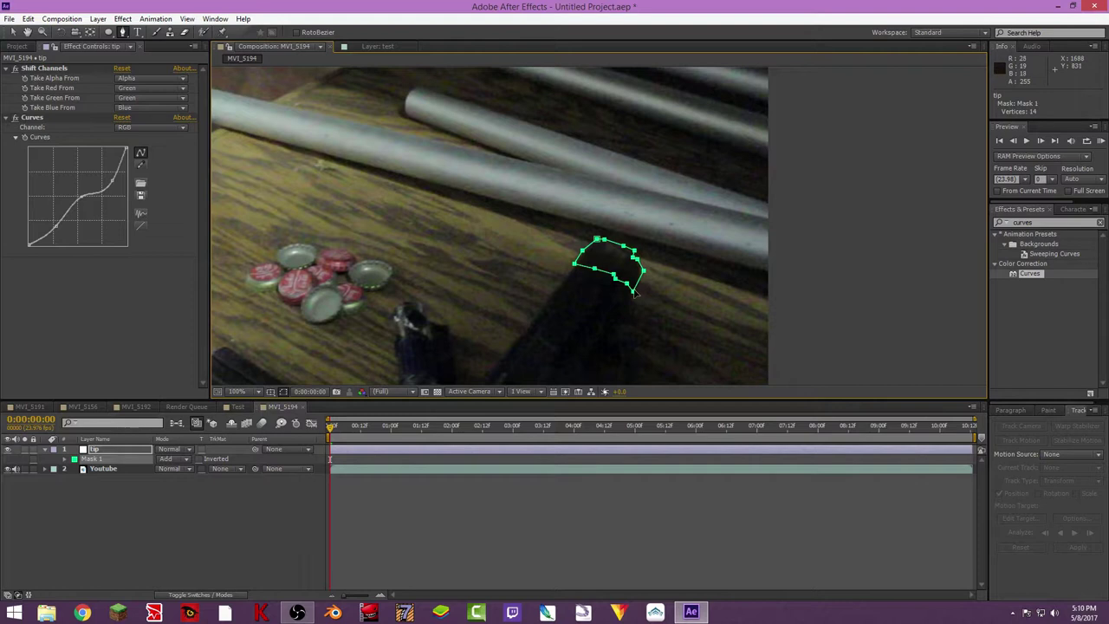
pyautogui.click(635, 294)
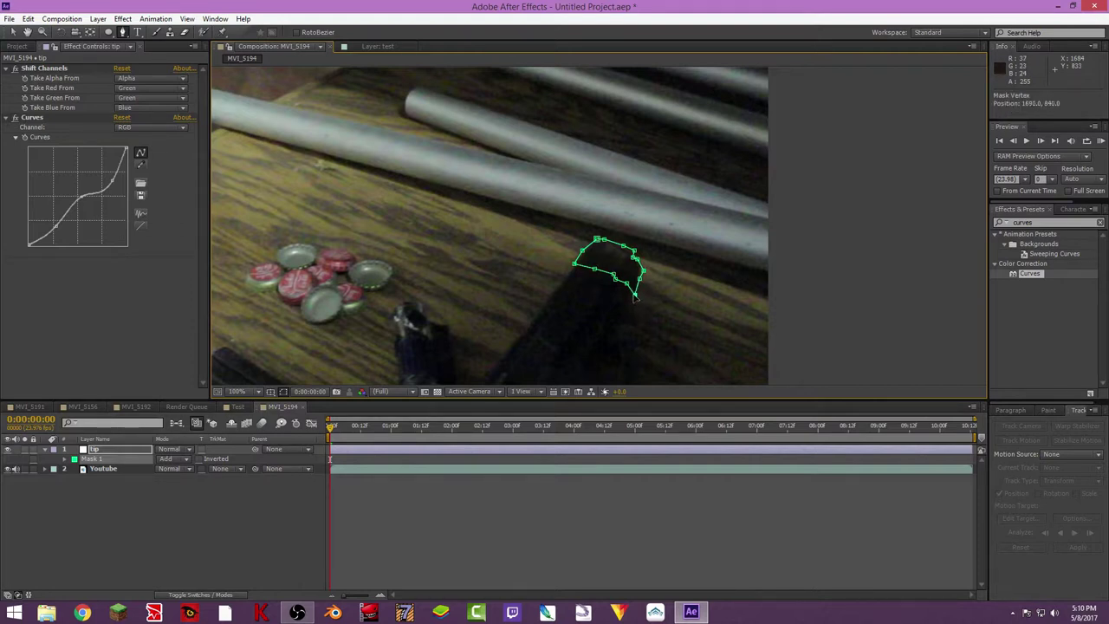
pyautogui.click(284, 391)
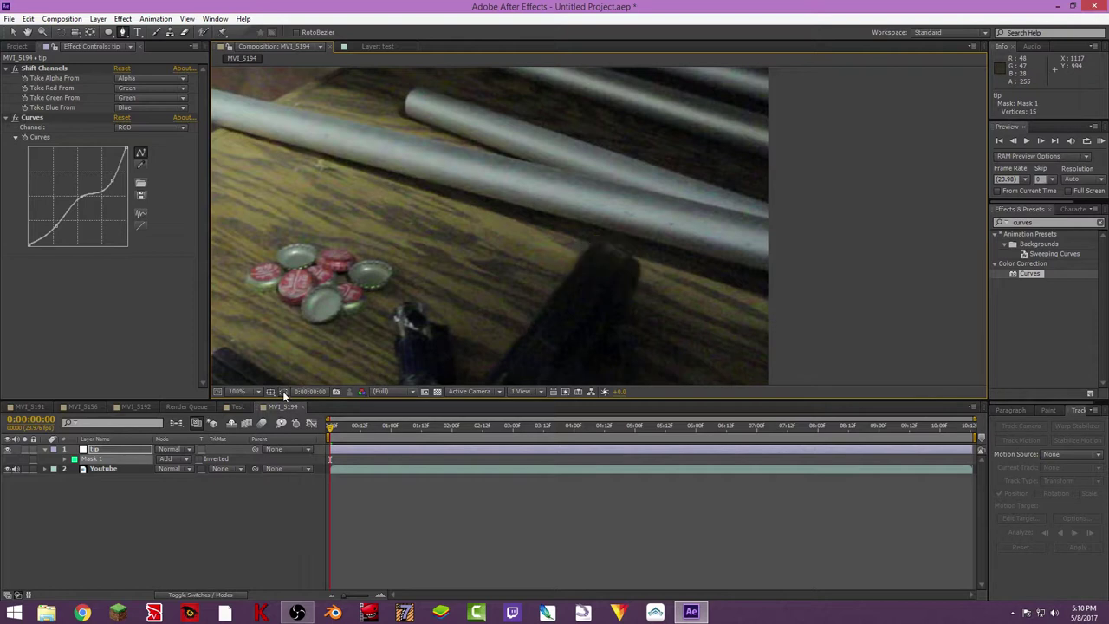
pyautogui.click(283, 392)
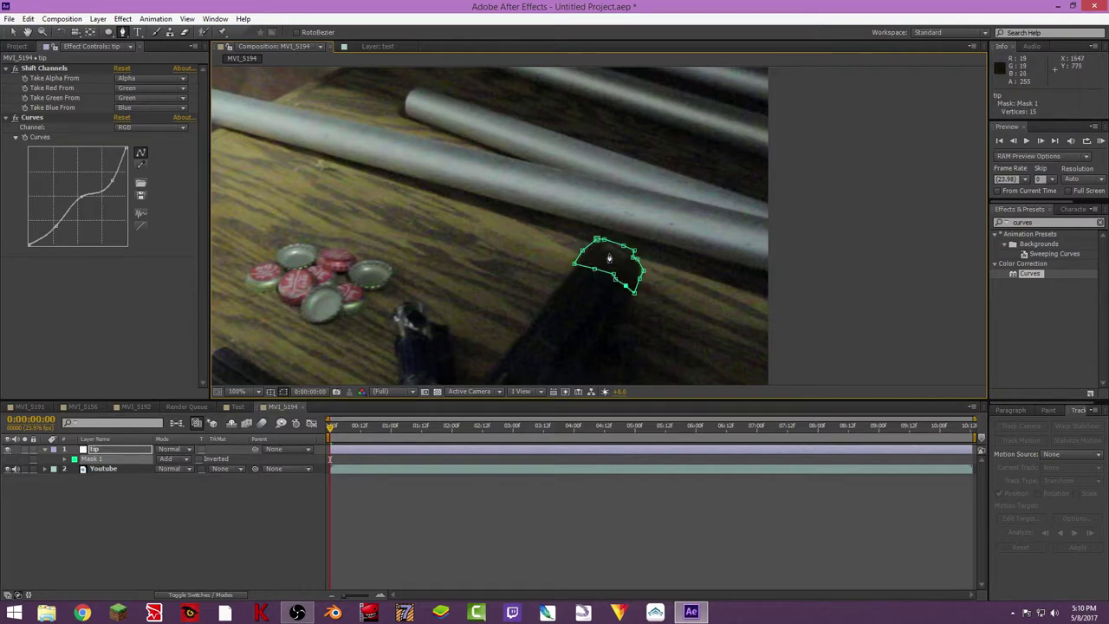
pyautogui.click(283, 392)
pyautogui.click(283, 392)
# Examine the darkened tip without the mask outline, up close and in the full frame.
pyautogui.click(286, 392)
pyautogui.click(285, 392)
pyautogui.scroll(-1, 566, 208)
pyautogui.click(286, 392)
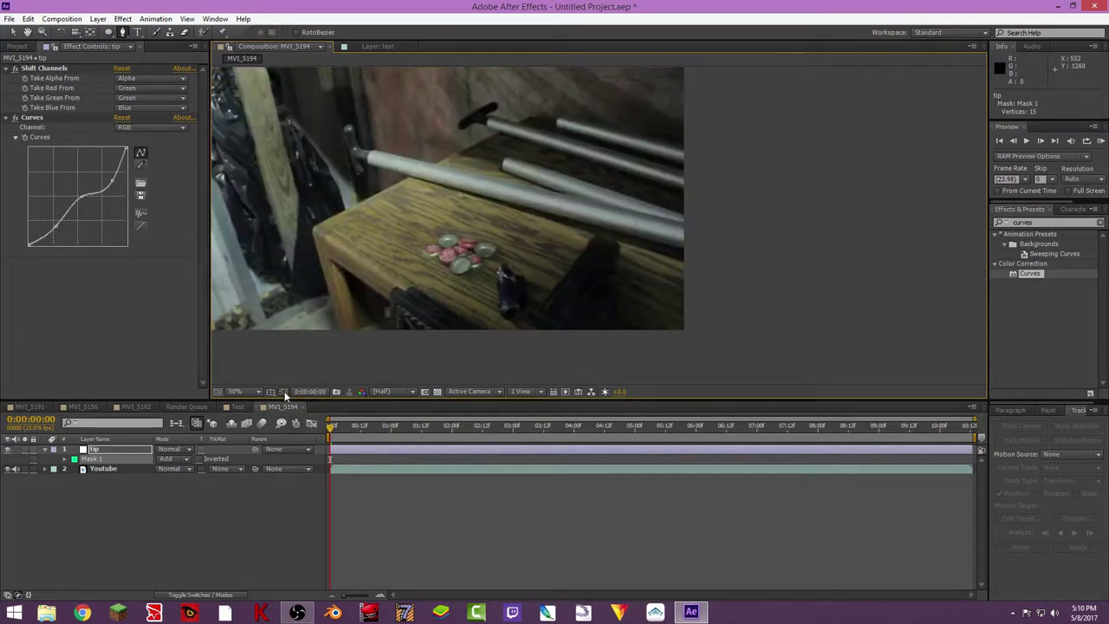
pyautogui.scroll(-1, 570, 203)
pyautogui.scroll(1, 570, 203)
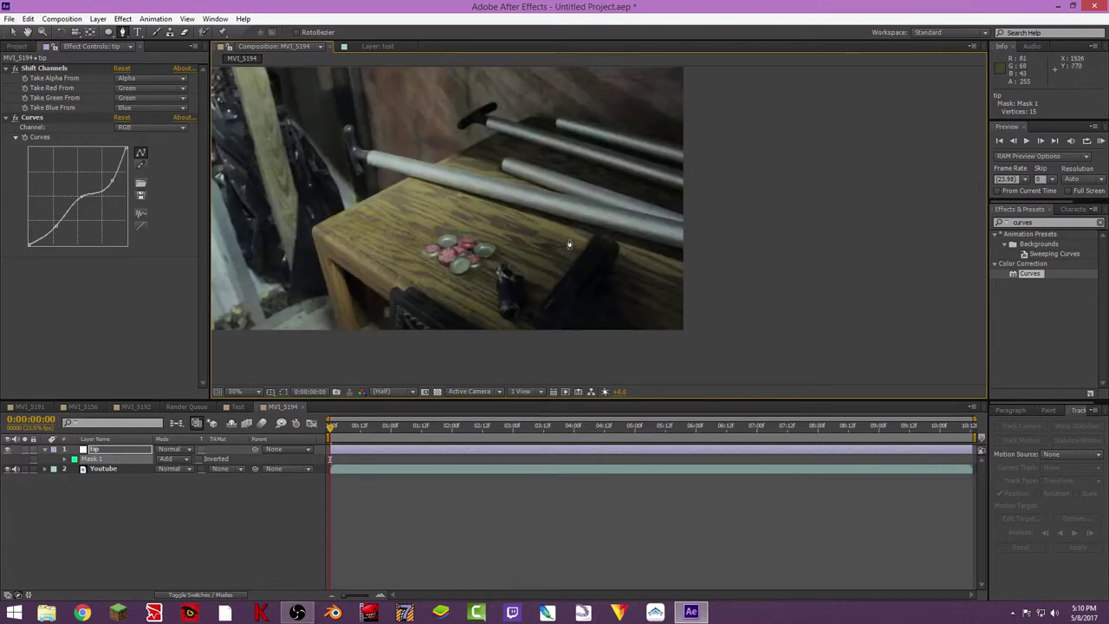
# Hide the tip layer, collapse its properties, and add a new null object to the composition.
pyautogui.scroll(-2, 528, 247)
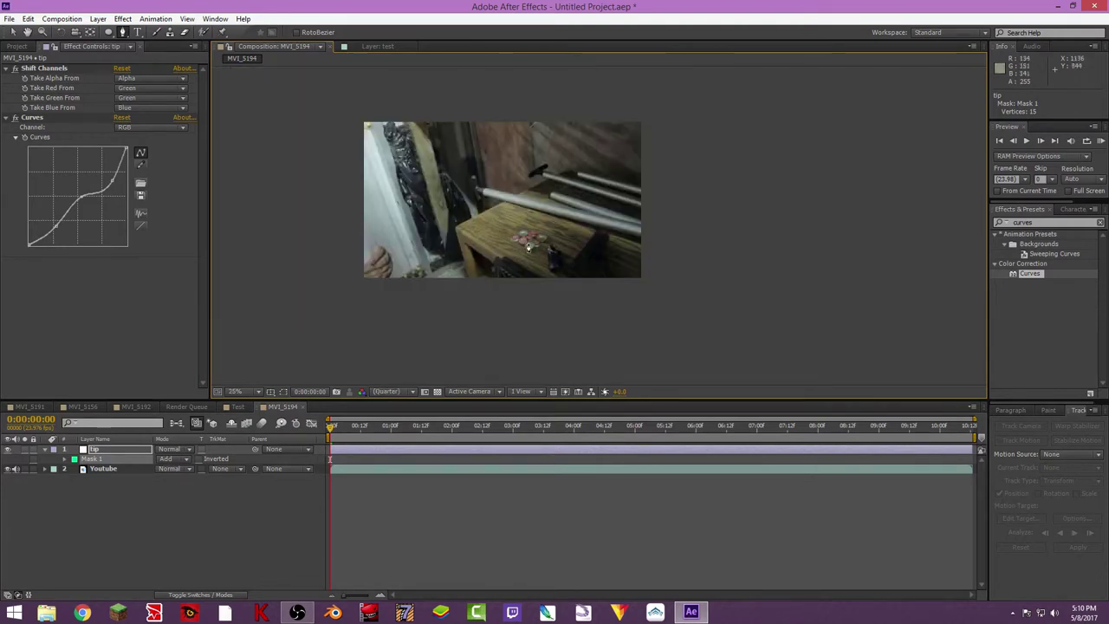
pyautogui.click(14, 33)
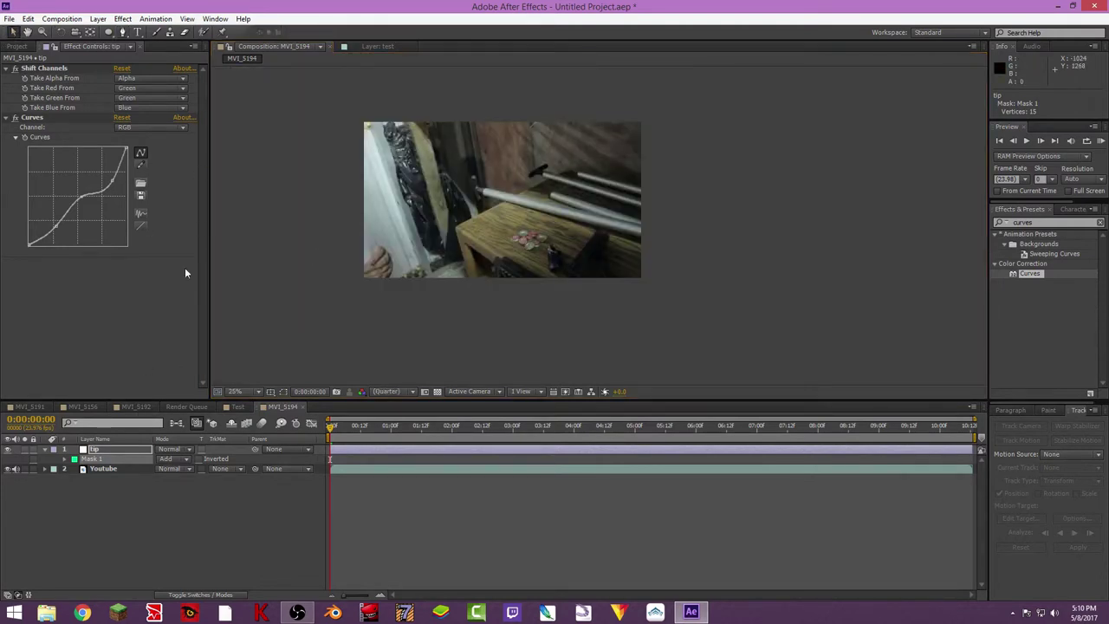
pyautogui.click(7, 449)
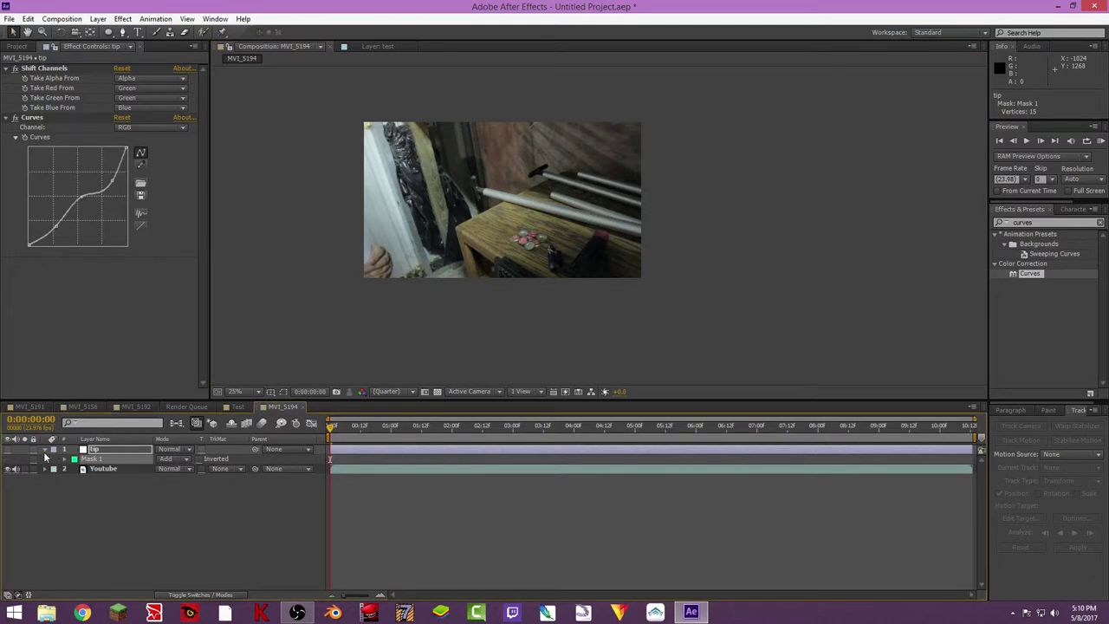
pyautogui.click(45, 449)
pyautogui.click(149, 19)
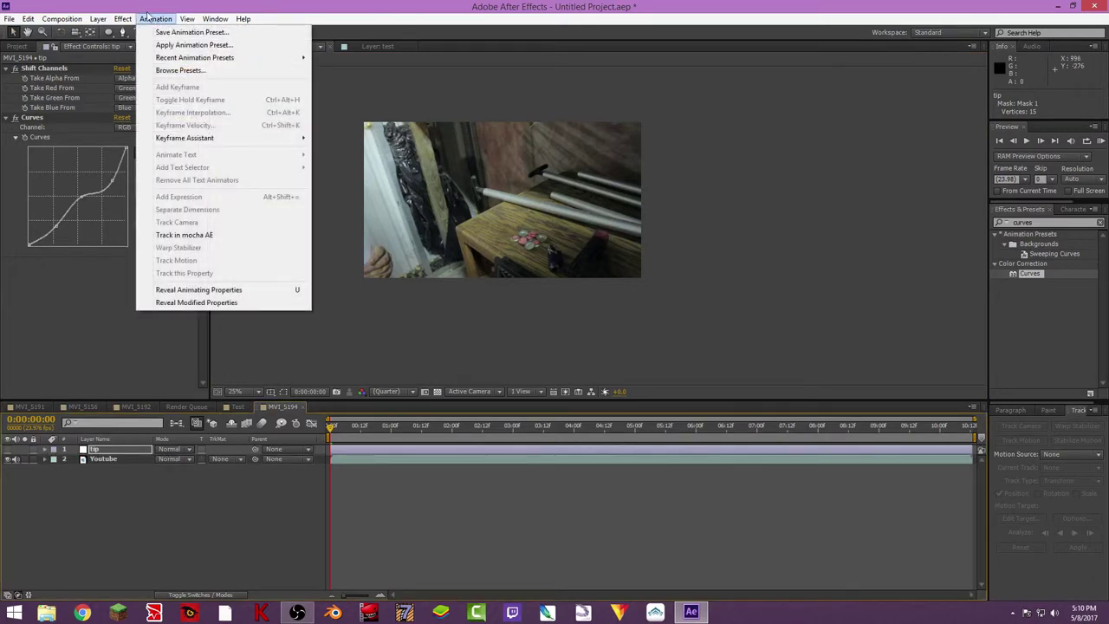
pyautogui.moveTo(243, 36)
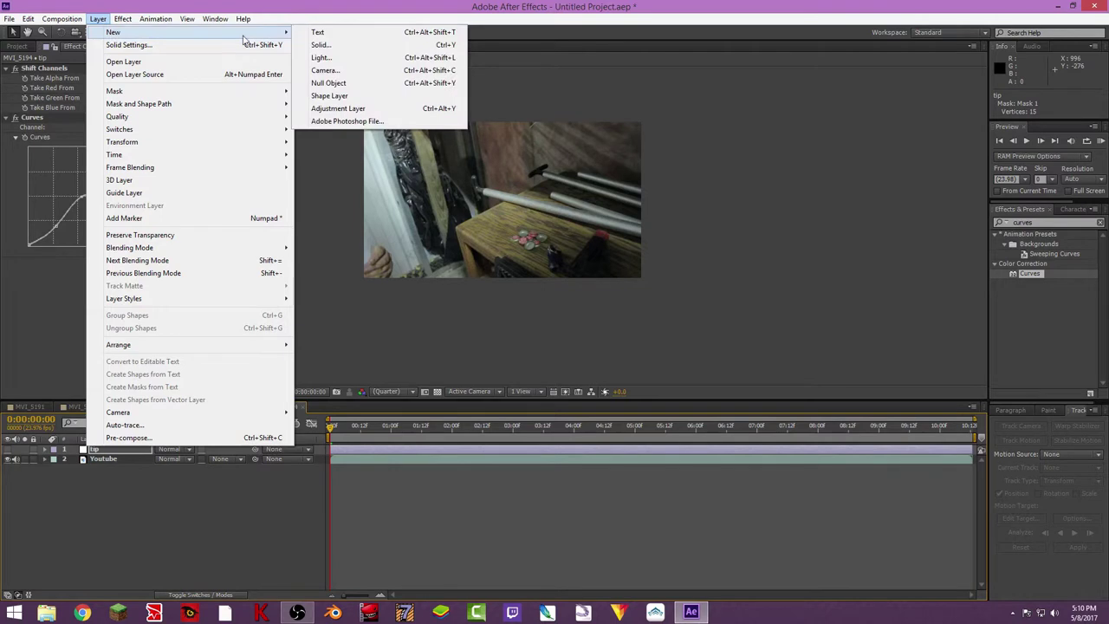
pyautogui.click(329, 82)
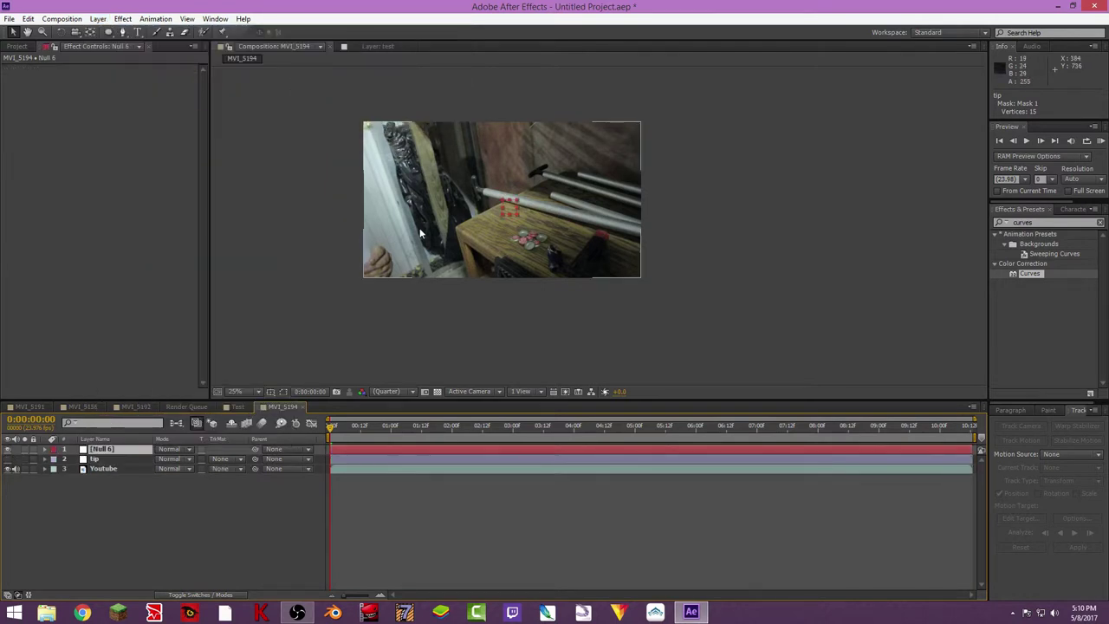
# Start a motion track on the Youtube layer and place an enlarged Track Point 1 on the gun's red tip.
pyautogui.click(128, 469)
pyautogui.rightClick(102, 477)
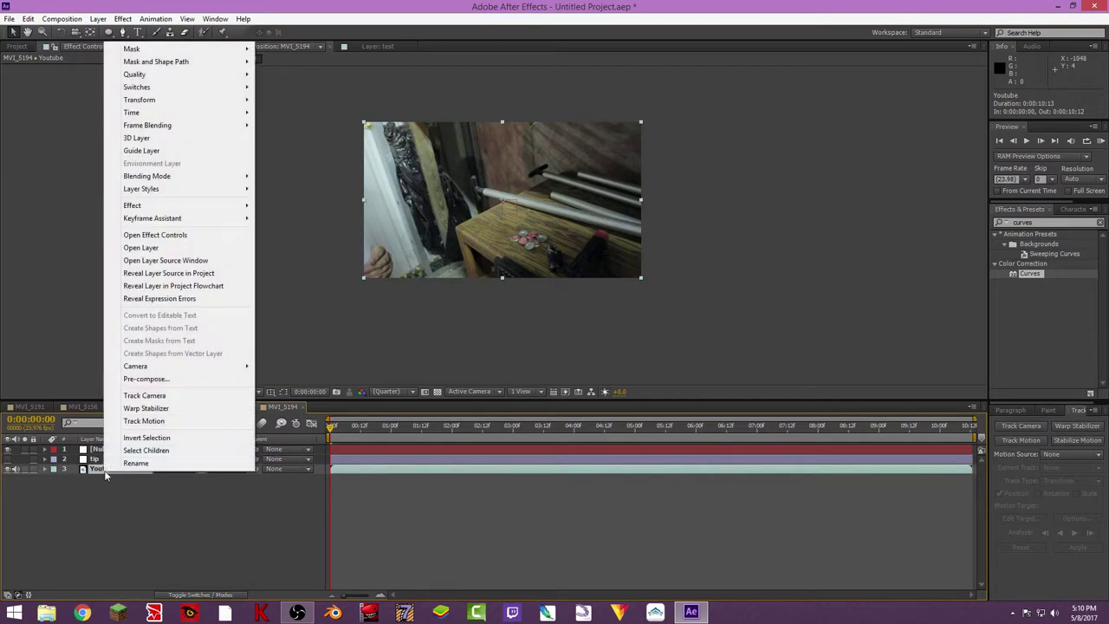
pyautogui.click(143, 421)
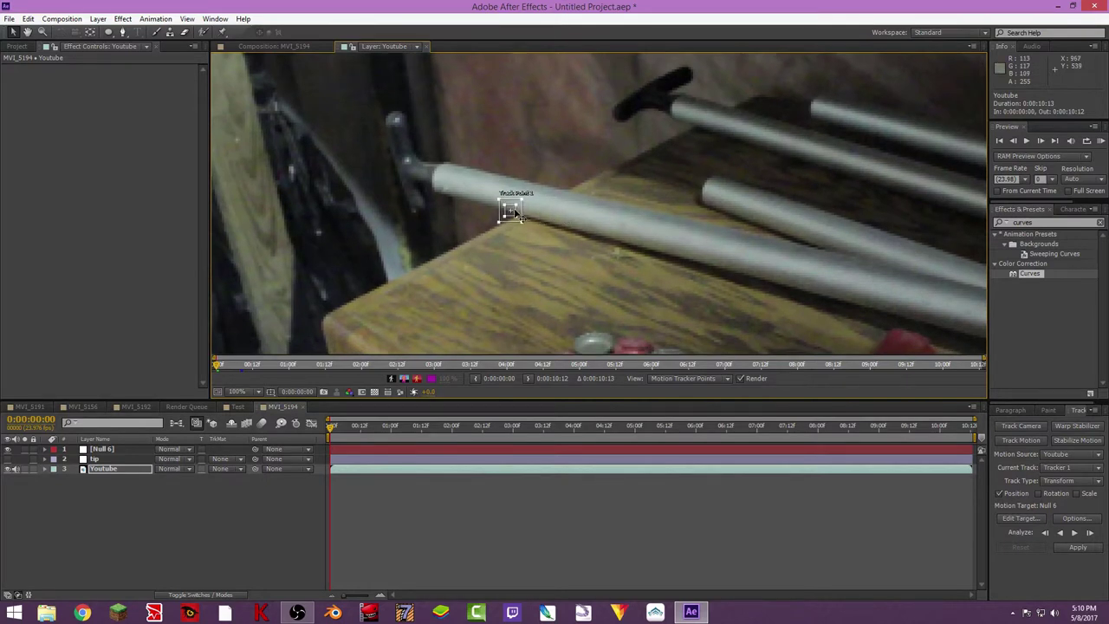
pyautogui.moveTo(515, 213); pyautogui.dragTo(885, 268)
pyautogui.press('space')
pyautogui.moveTo(697, 241); pyautogui.dragTo(504, 144)
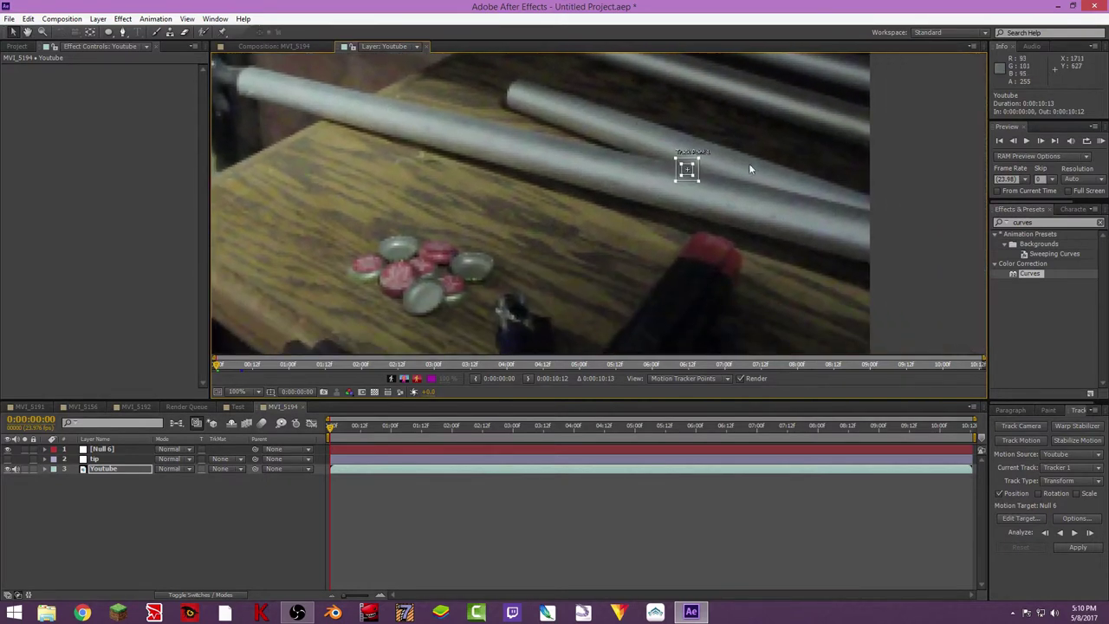
pyautogui.moveTo(691, 173); pyautogui.dragTo(720, 259)
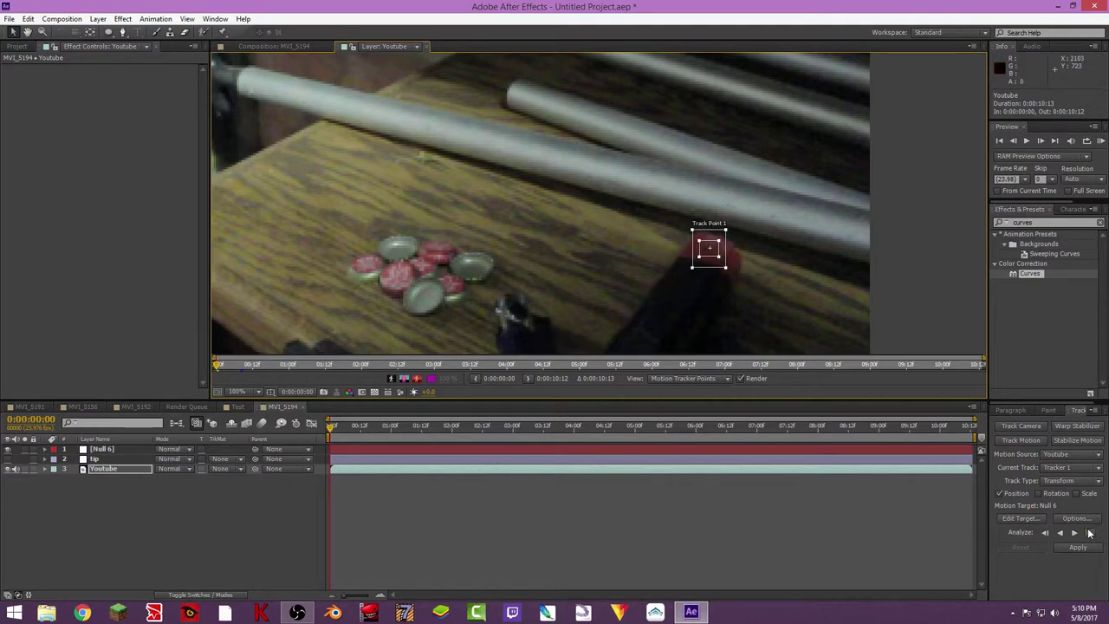
# Analyze the track forward from the first frame to about 0:00:01:19, and return to 0:00:00:00.
pyautogui.click(1090, 534)
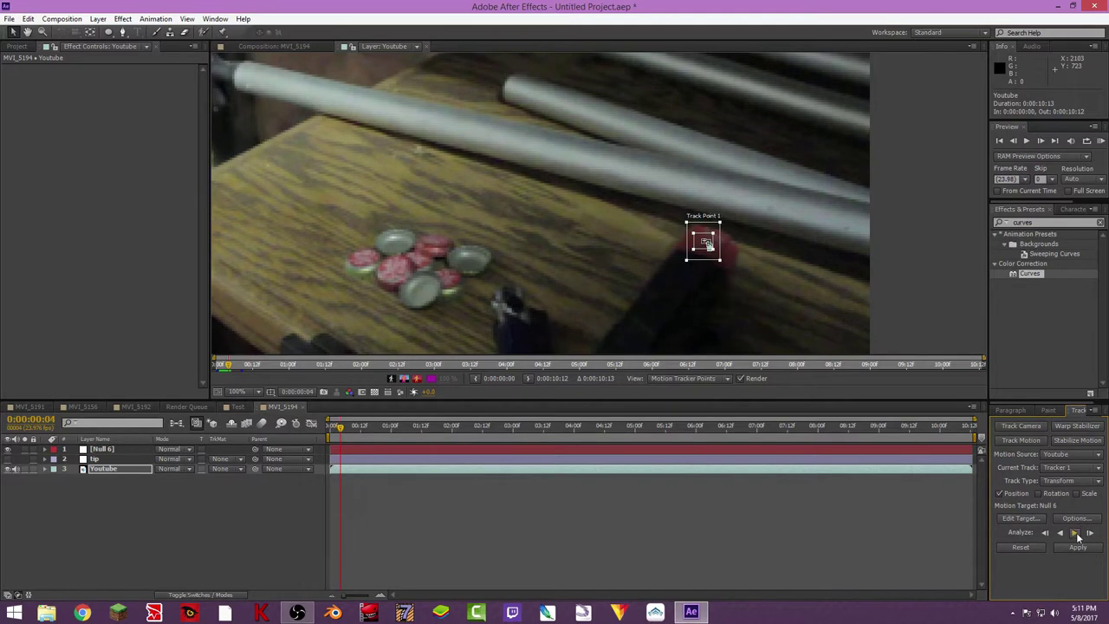
pyautogui.click(1074, 534)
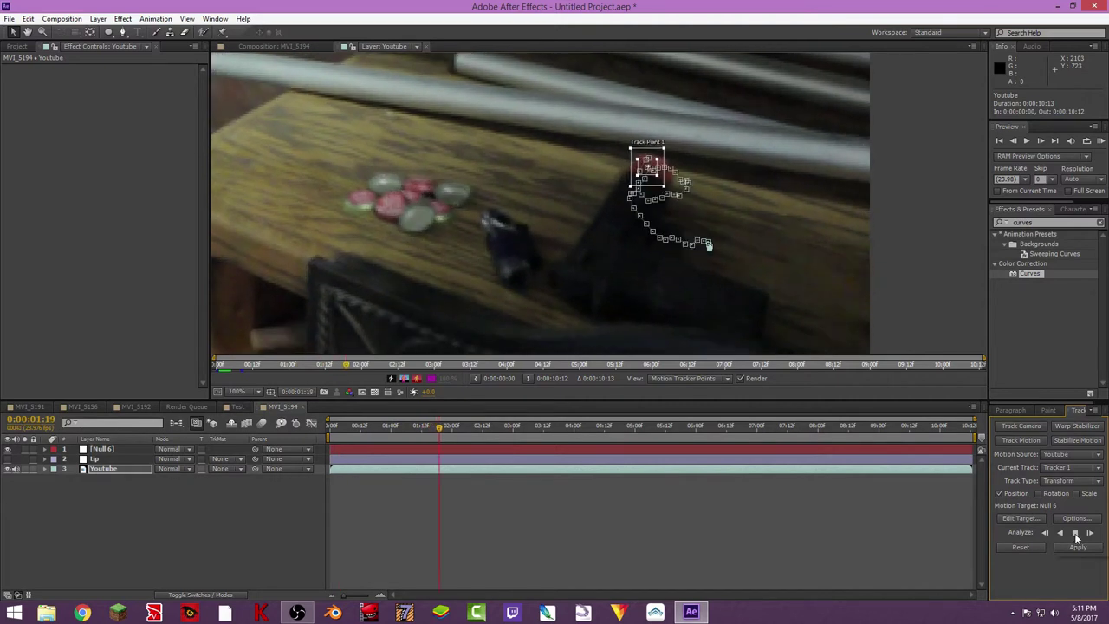
pyautogui.click(1074, 533)
pyautogui.moveTo(439, 426); pyautogui.dragTo(323, 457)
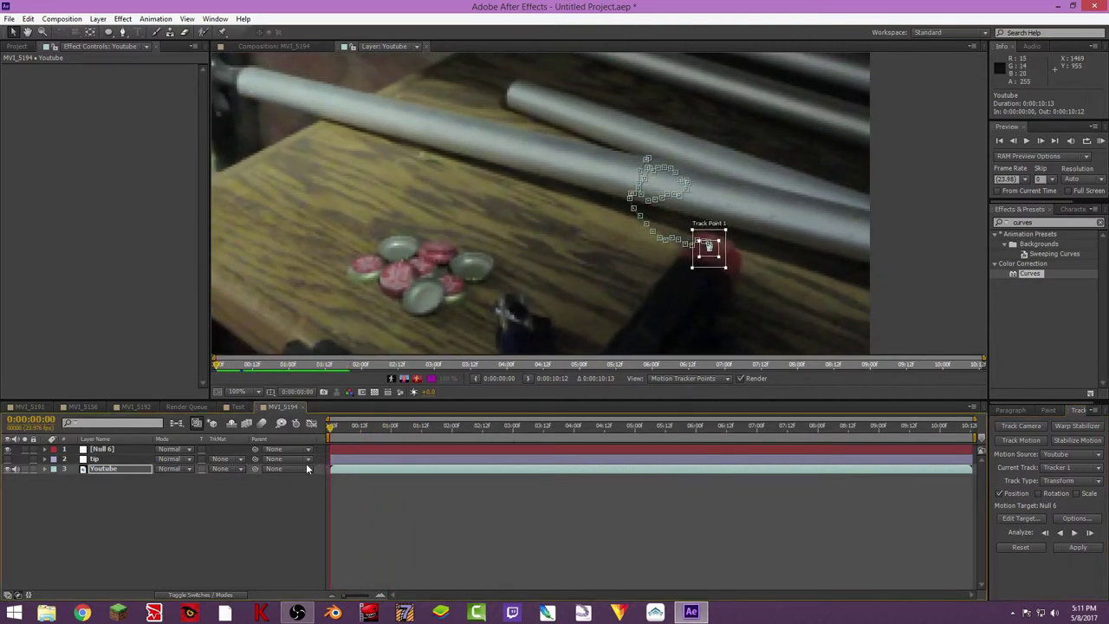
# Apply the tracking data to the null object and check the null's position keyframes.
pyautogui.click(1077, 548)
pyautogui.click(541, 318)
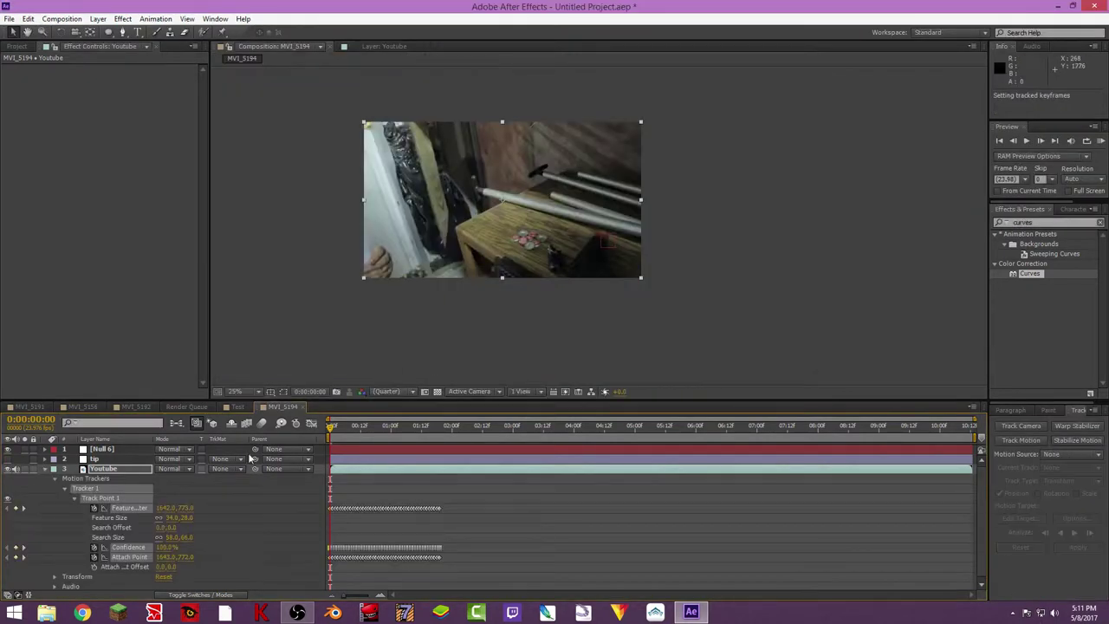
pyautogui.scroll(-1, 176, 536)
pyautogui.click(45, 468)
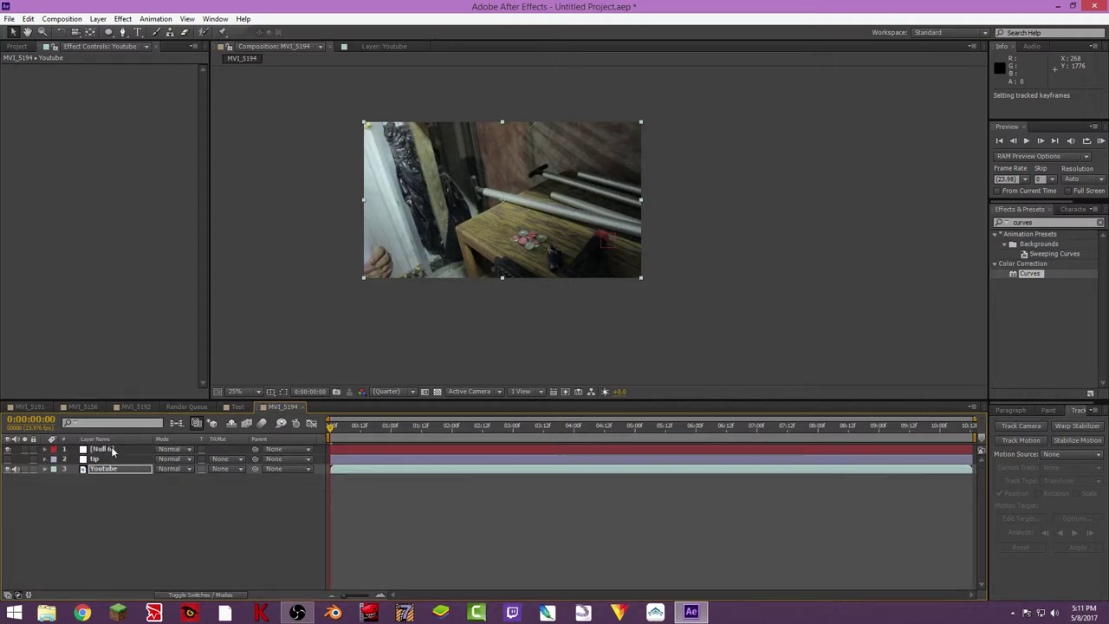
pyautogui.click(111, 451)
pyautogui.press('u')
pyautogui.press('u')
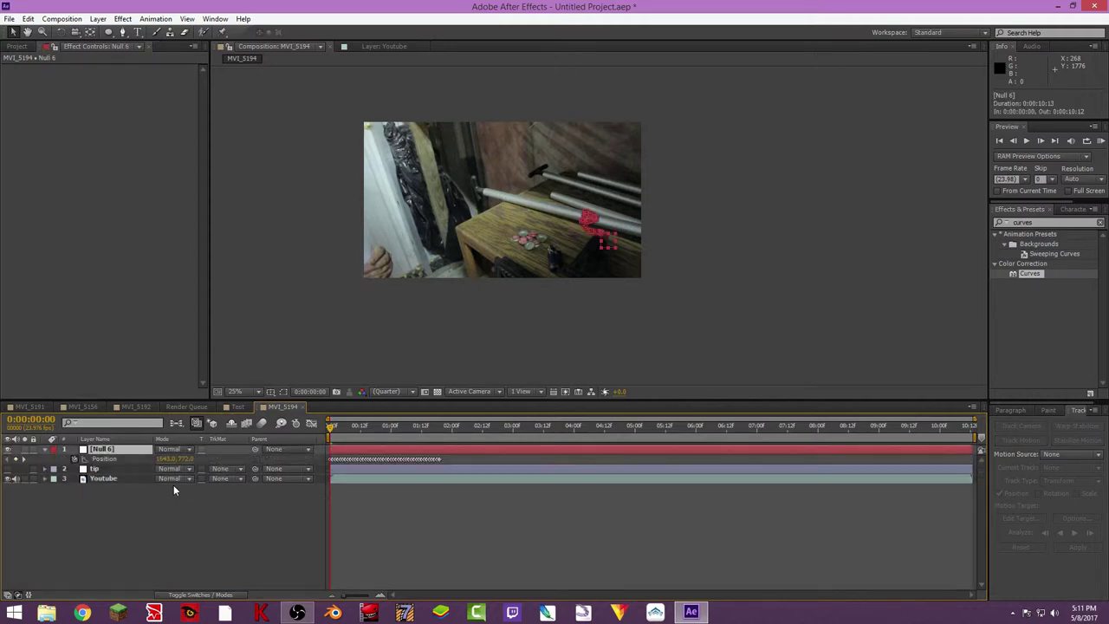
pyautogui.press('p')
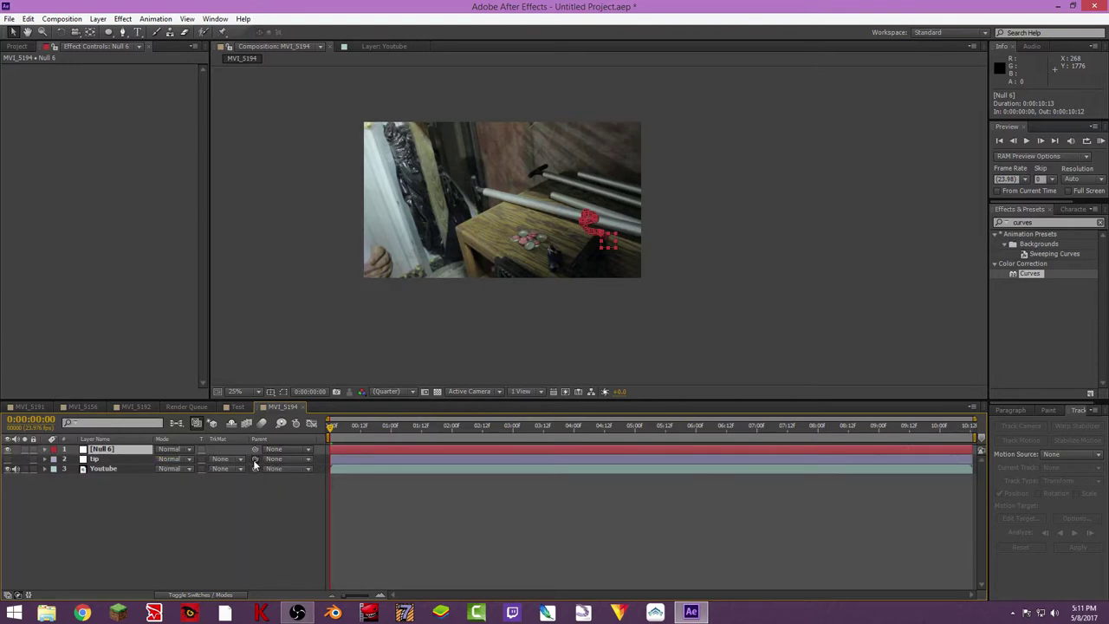
# Parent the tip layer to the null object and preview the motion with the tip layer visible again.
pyautogui.moveTo(254, 465); pyautogui.dragTo(104, 454)
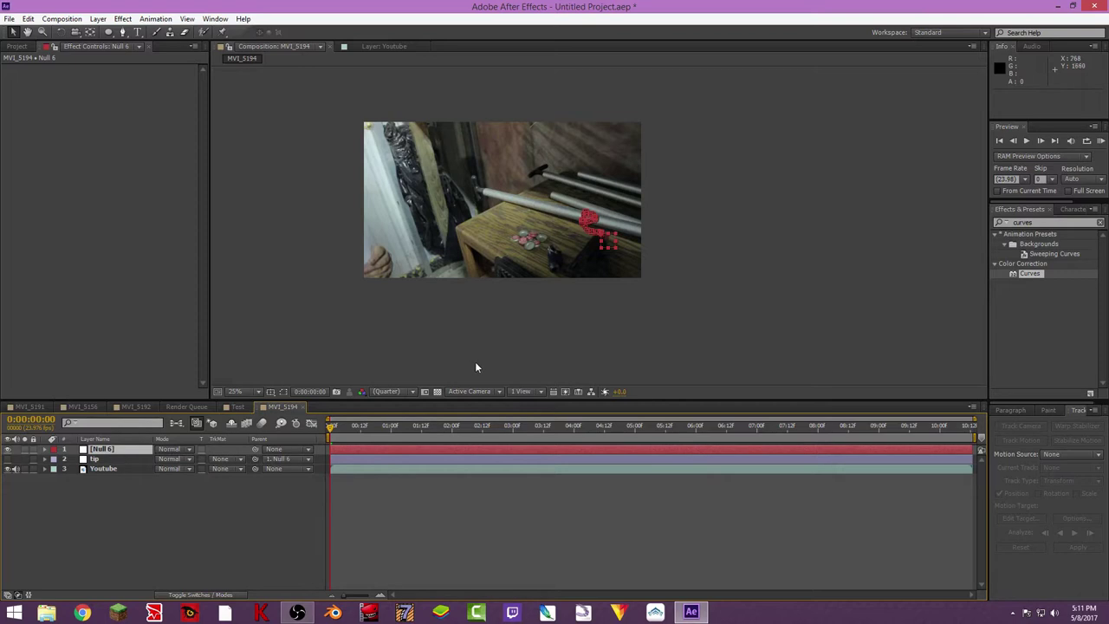
pyautogui.scroll(2, 576, 253)
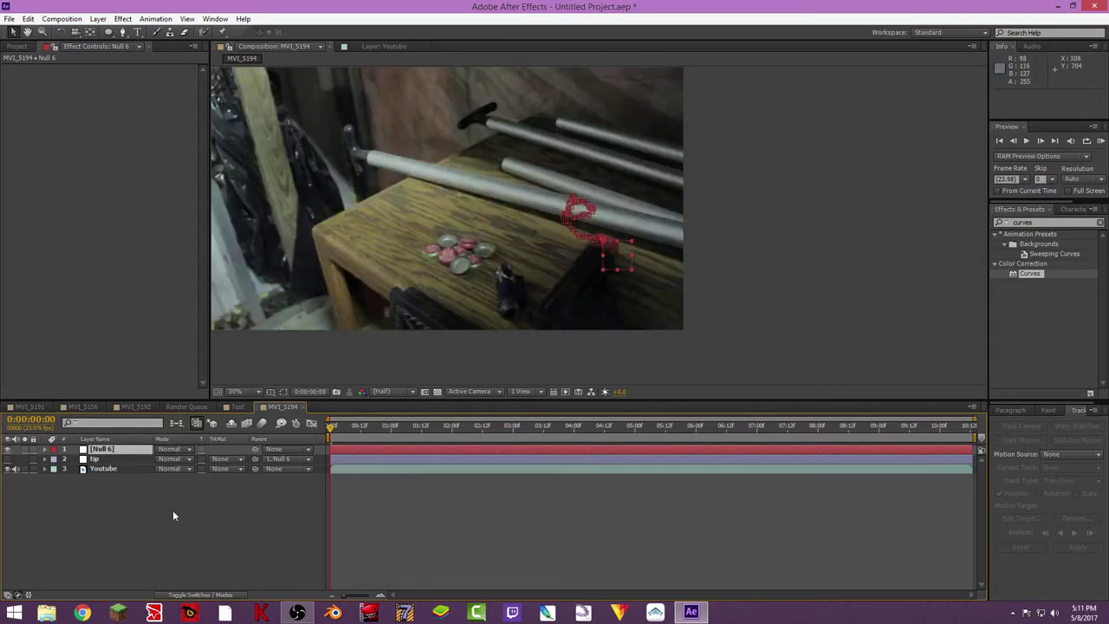
pyautogui.click(294, 475)
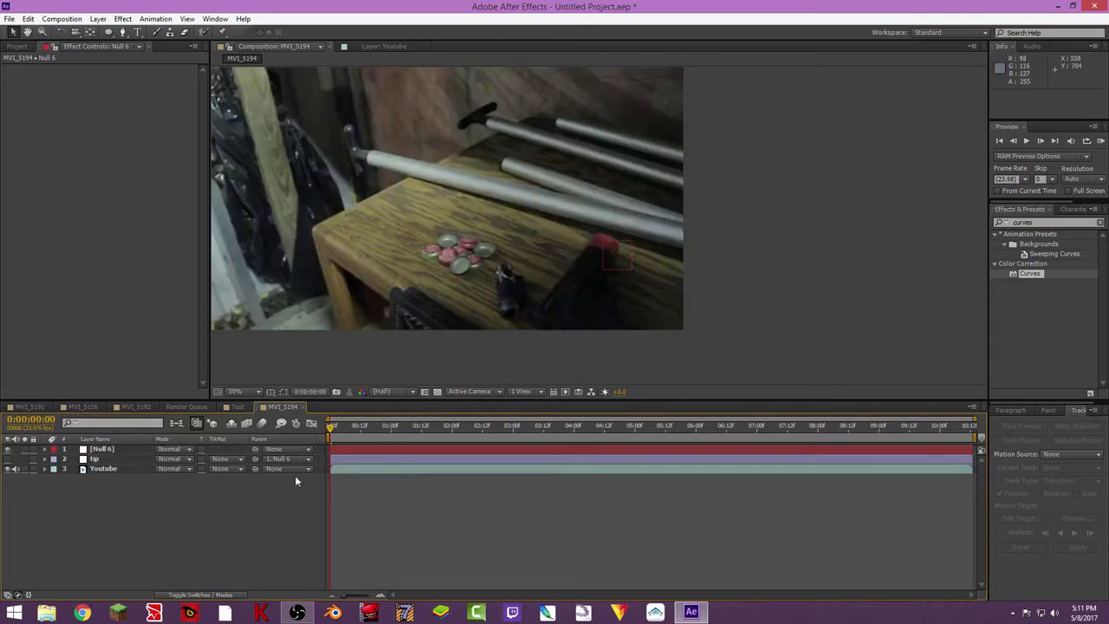
pyautogui.click(9, 460)
pyautogui.press('space')
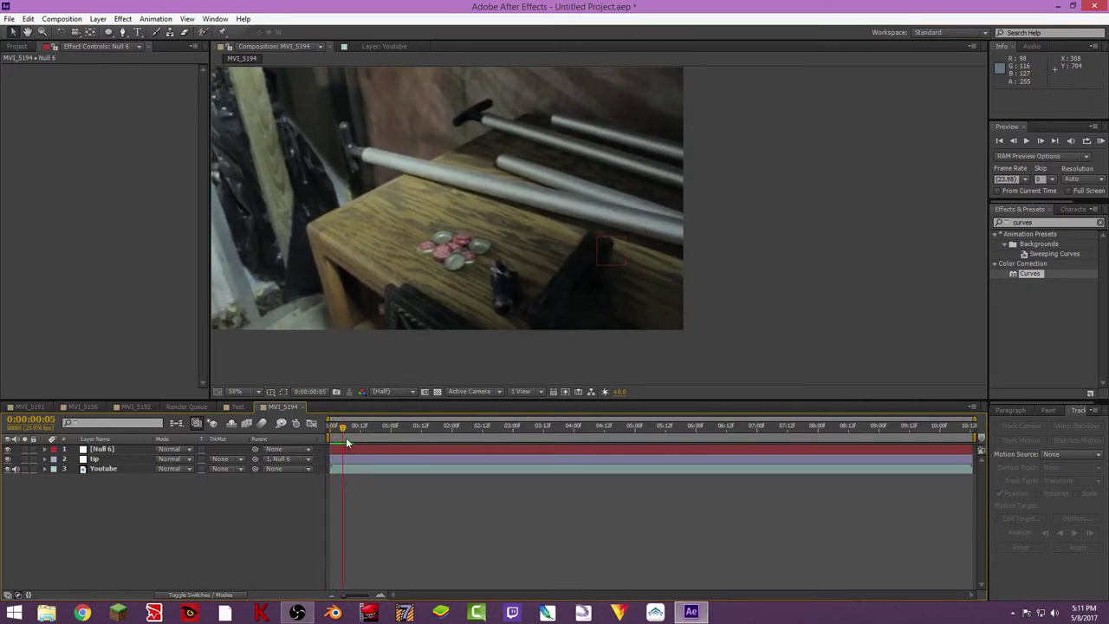
pyautogui.press('space')
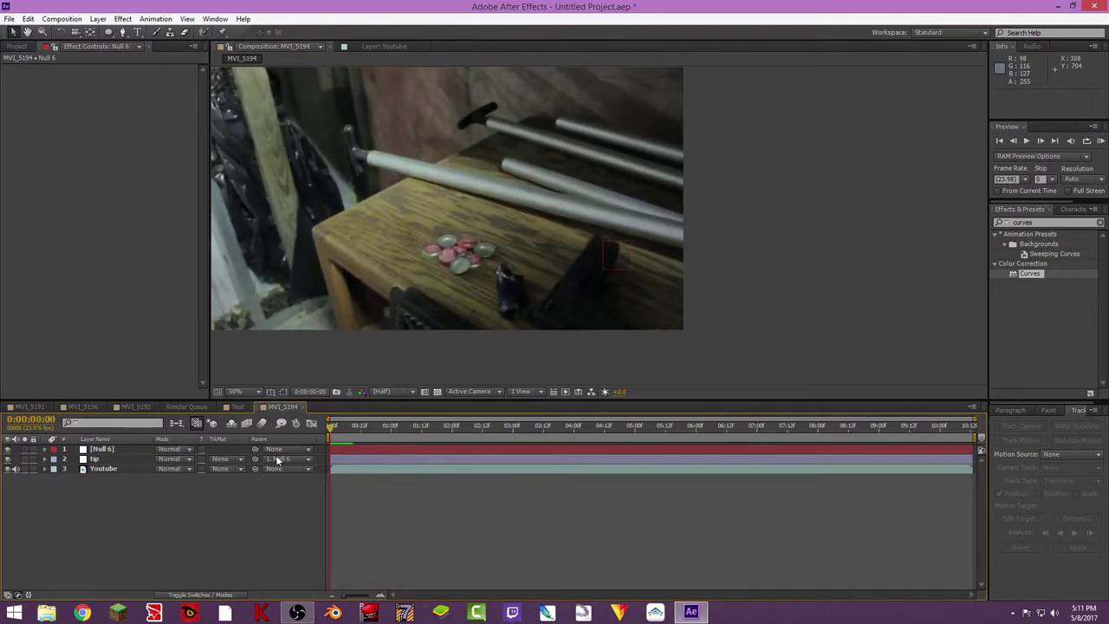
# Remove all position keyframes from the null object.
pyautogui.click(108, 449)
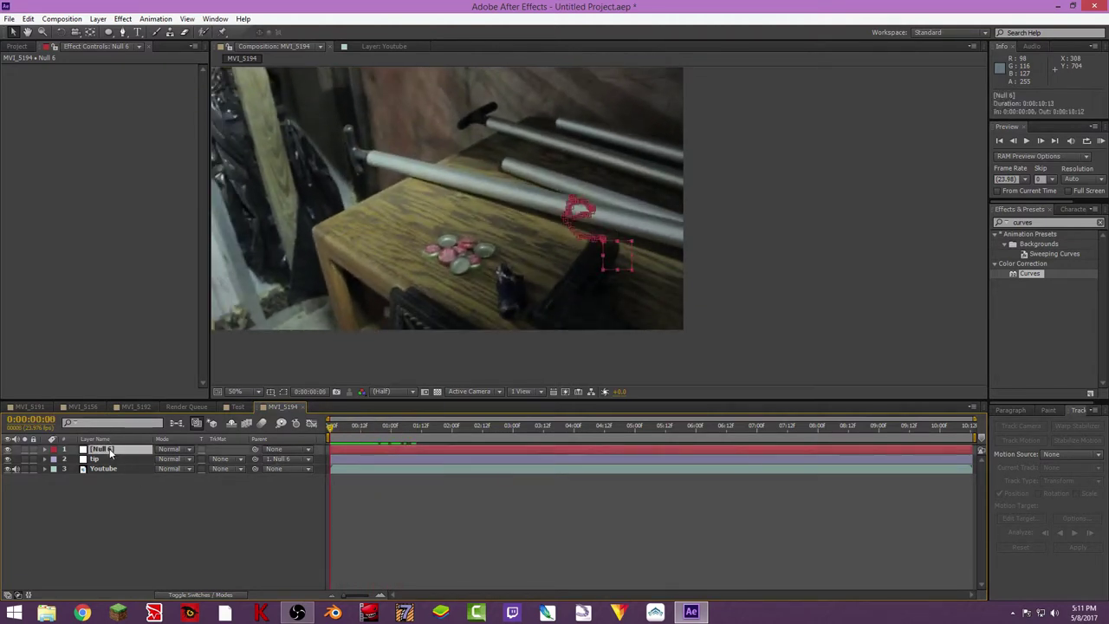
pyautogui.click(48, 449)
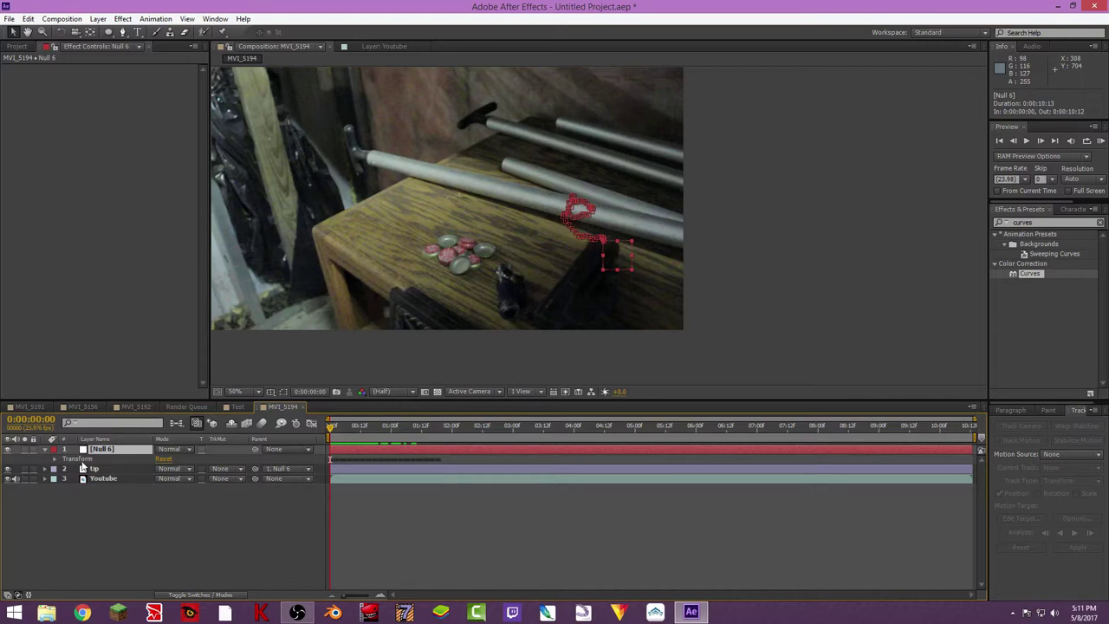
pyautogui.press('Return')
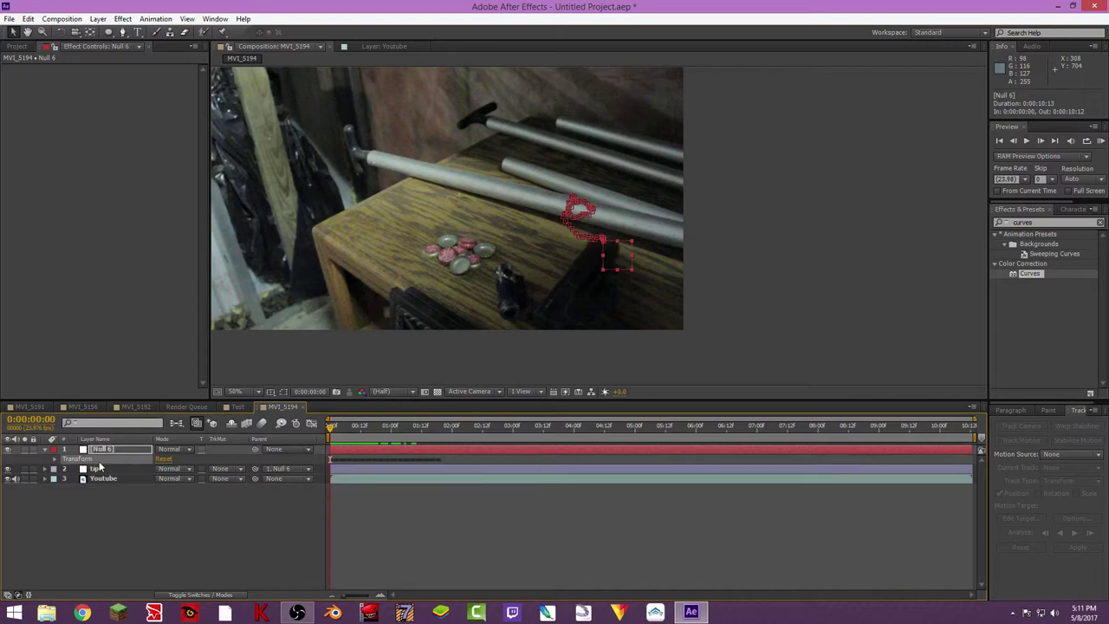
pyautogui.click(46, 451)
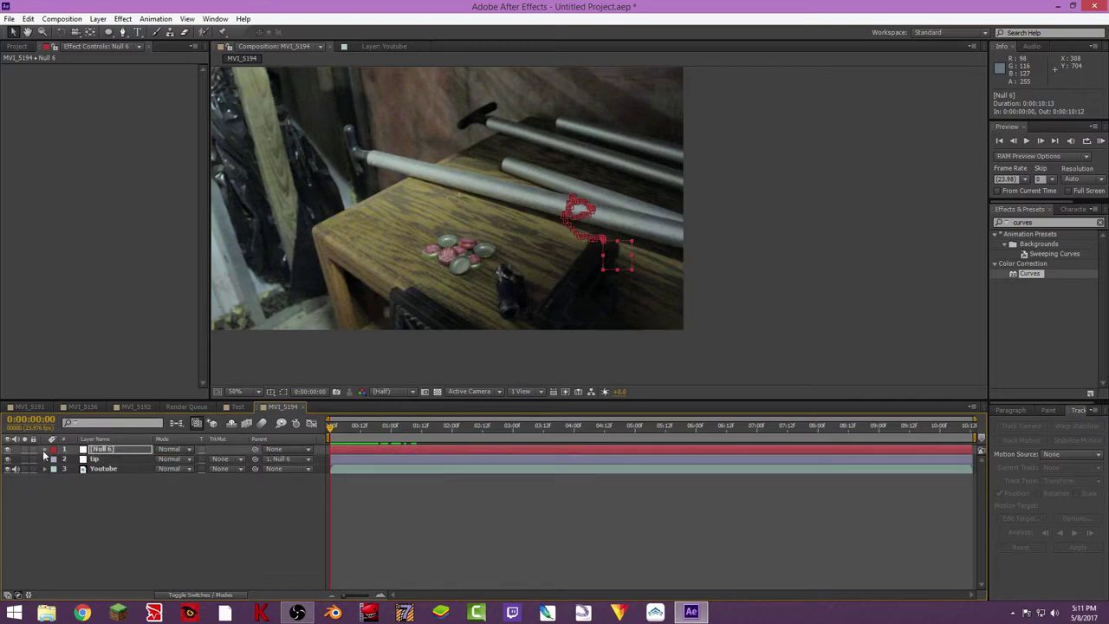
pyautogui.press('u')
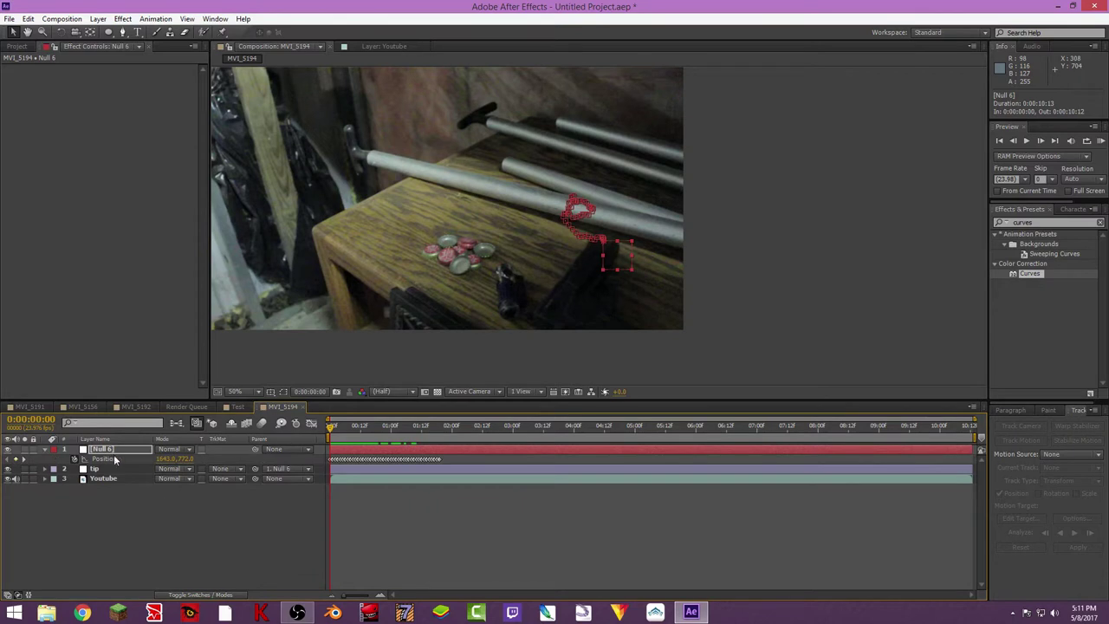
pyautogui.click(75, 459)
pyautogui.click(102, 477)
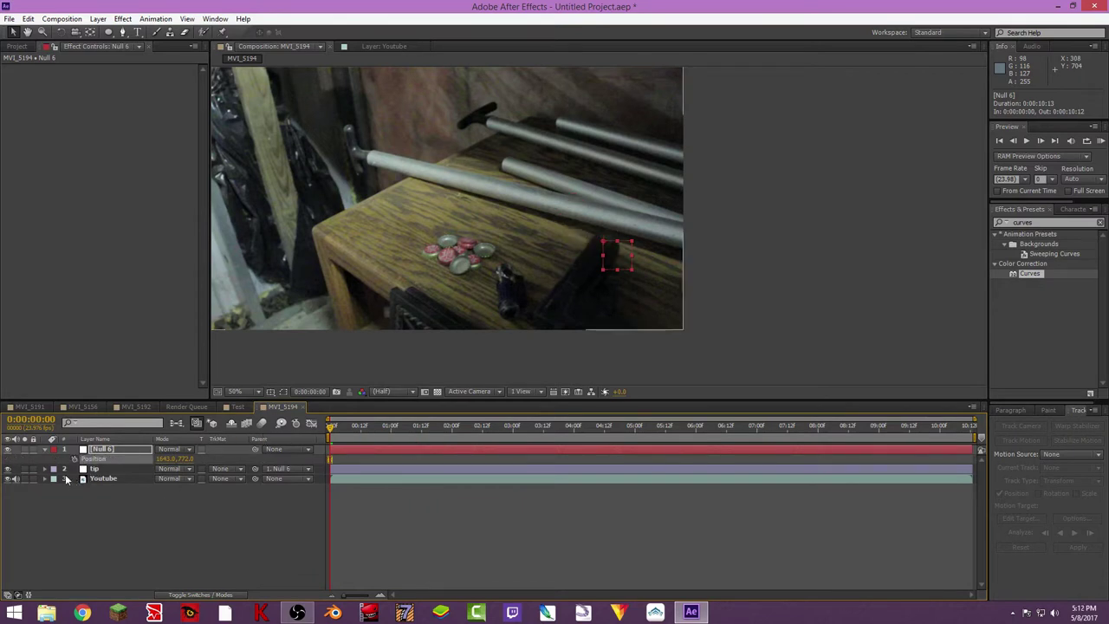
pyautogui.click(47, 486)
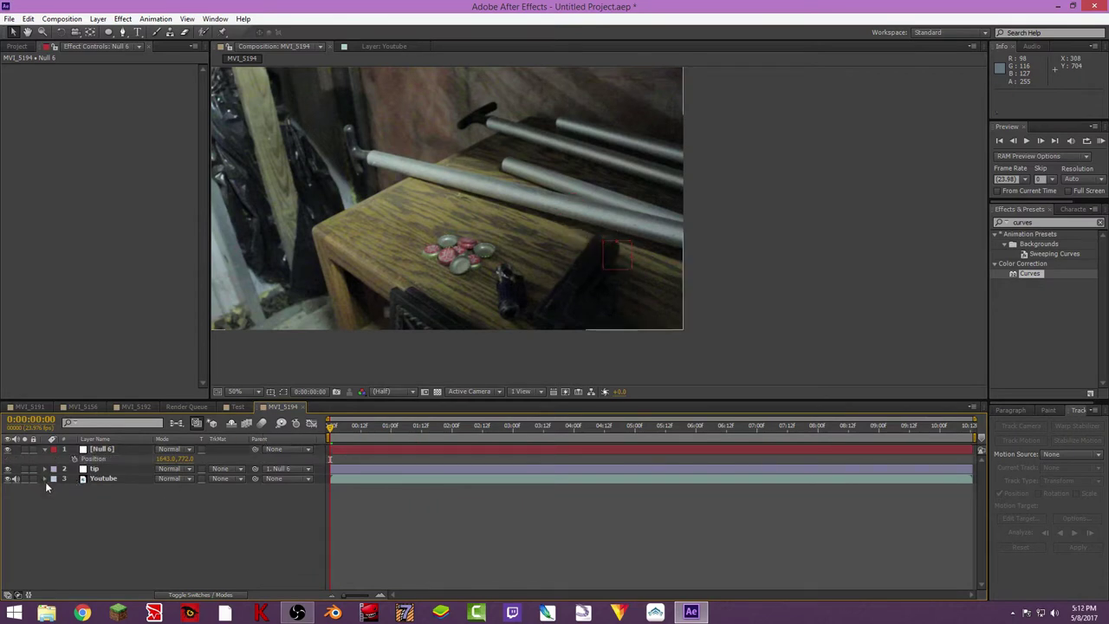
# Delete all Track Point 1 keyframes from the Youtube layer and collapse the layer properties.
pyautogui.click(99, 481)
pyautogui.press('u')
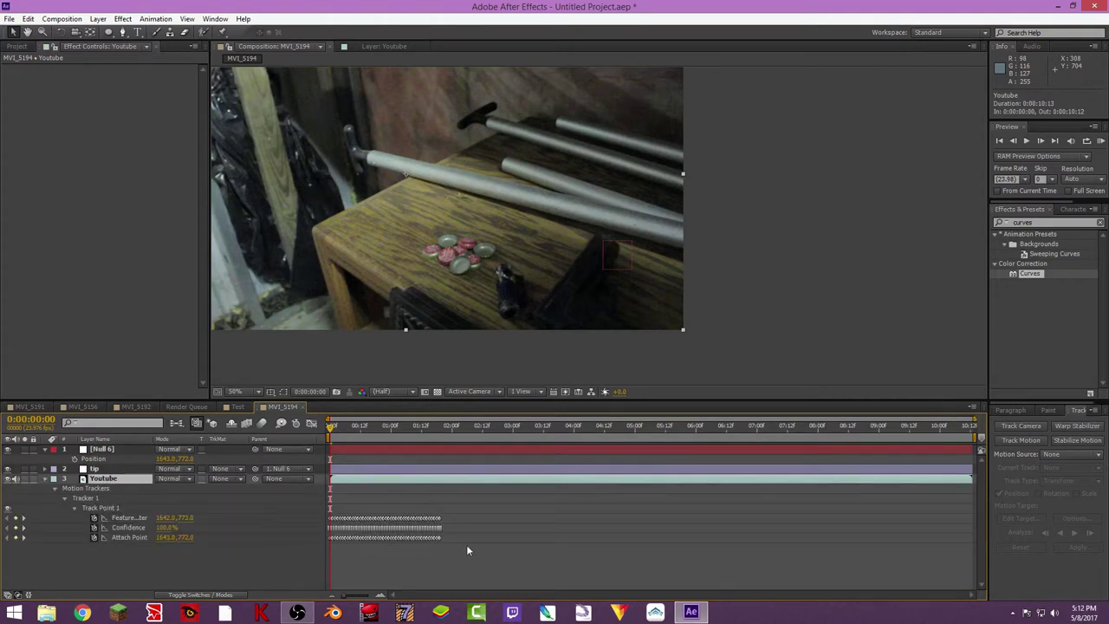
pyautogui.moveTo(513, 568); pyautogui.dragTo(328, 492)
pyautogui.press('Delete')
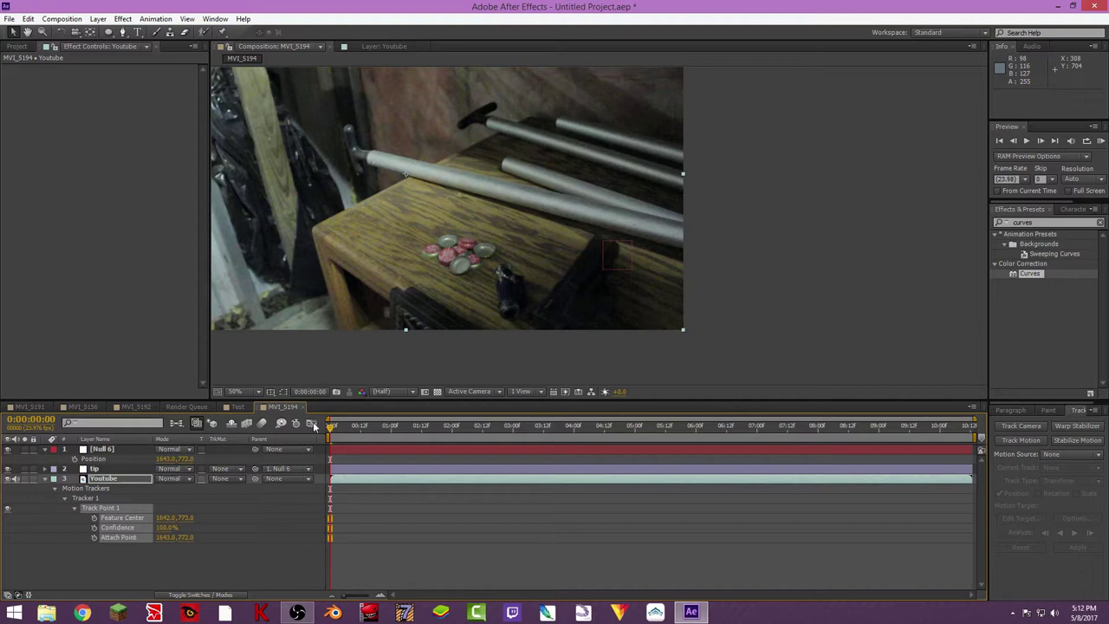
pyautogui.click(46, 479)
pyautogui.click(45, 449)
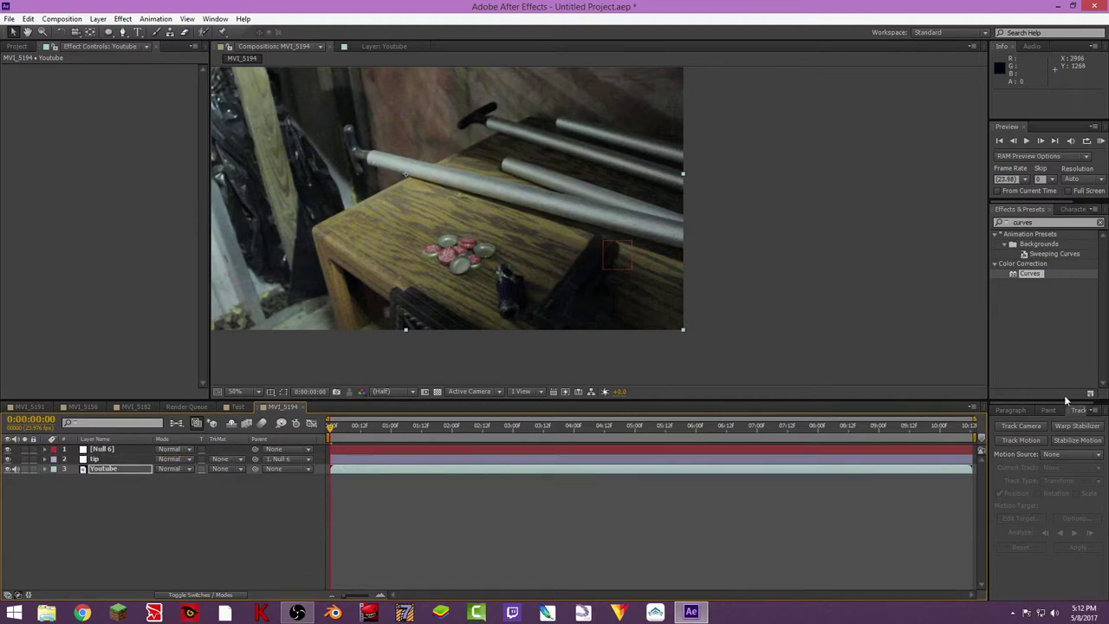
# Start motion tracking on the Youtube layer with the Transform track type and enable rotation and scale tracking.
pyautogui.click(155, 19)
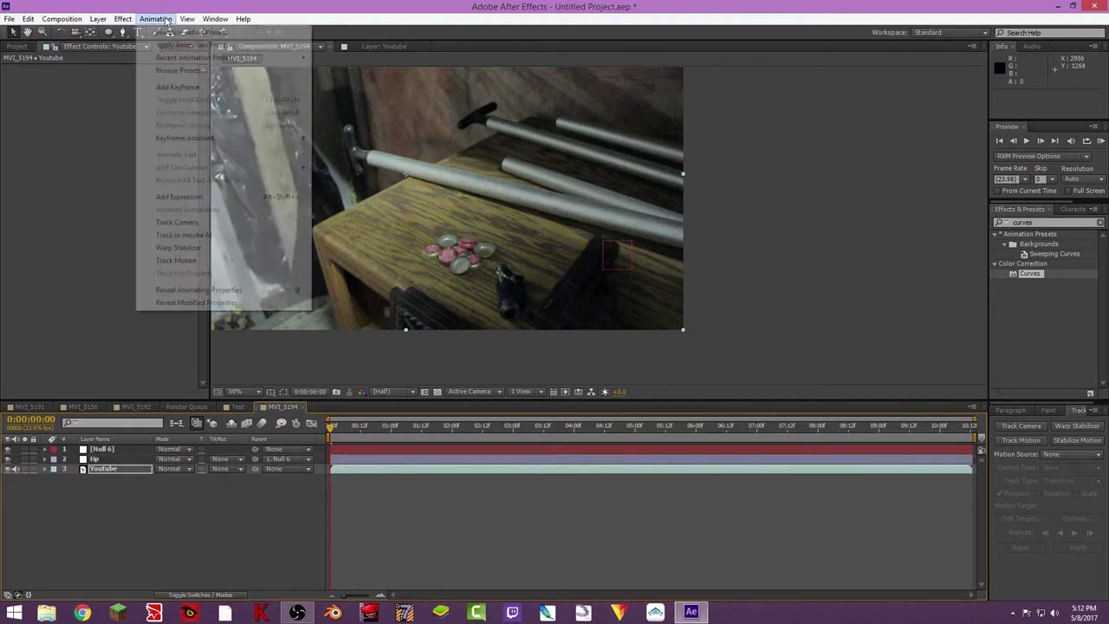
pyautogui.click(211, 260)
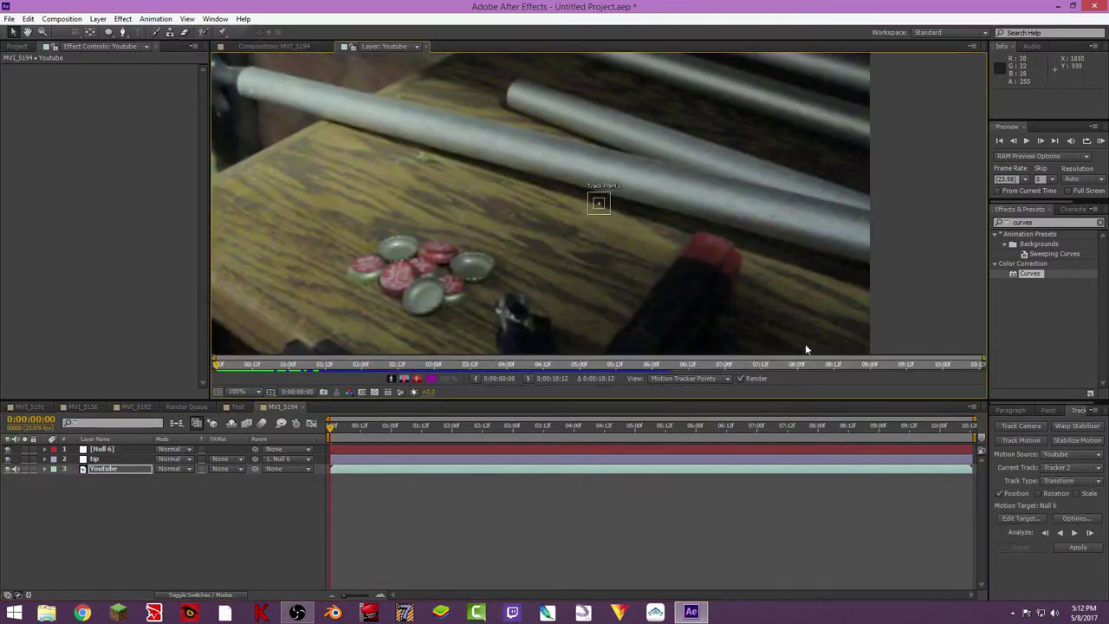
pyautogui.click(1059, 483)
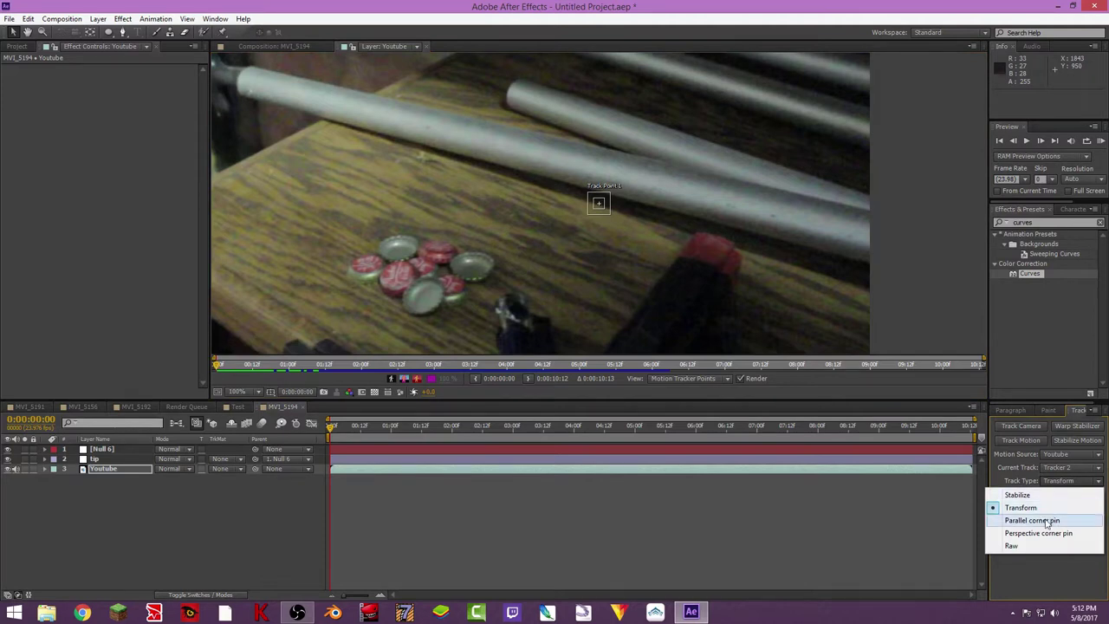
pyautogui.click(1048, 508)
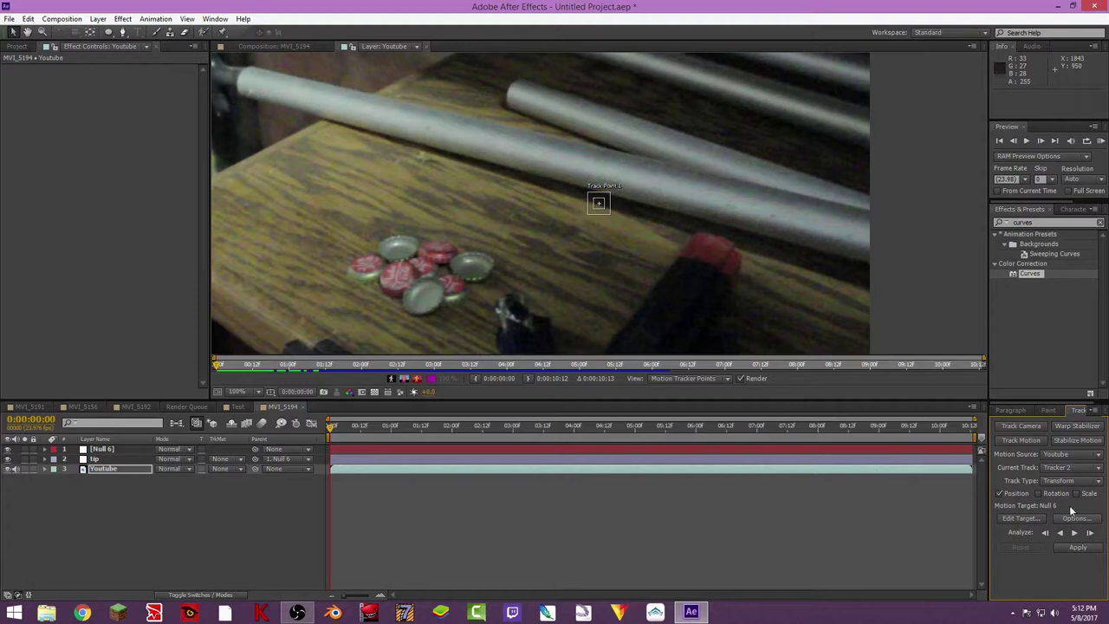
pyautogui.click(1045, 494)
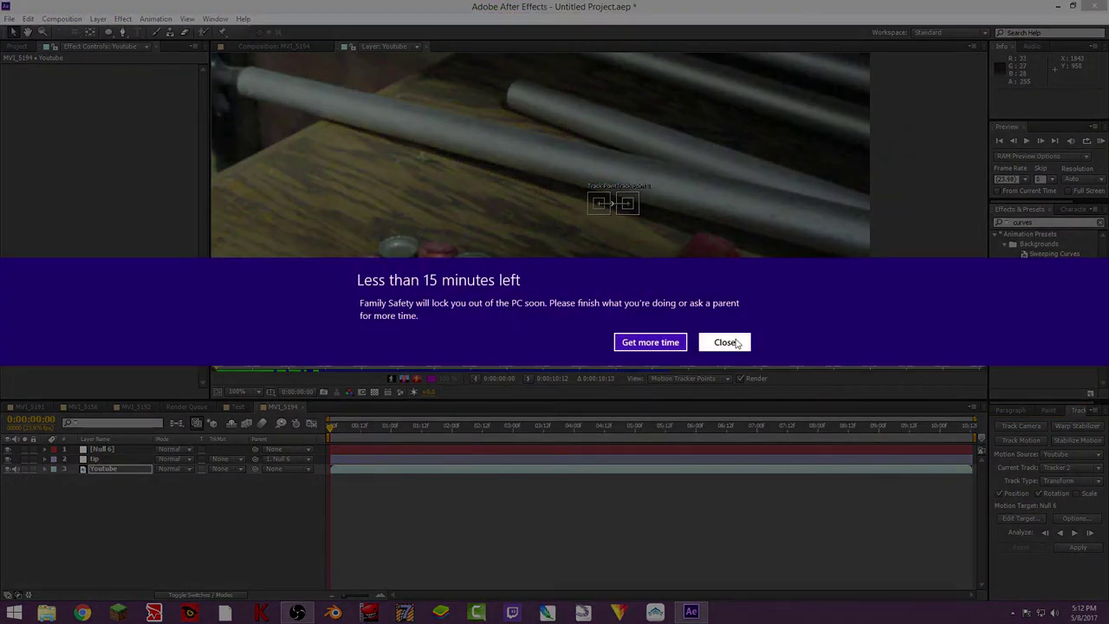
pyautogui.click(725, 342)
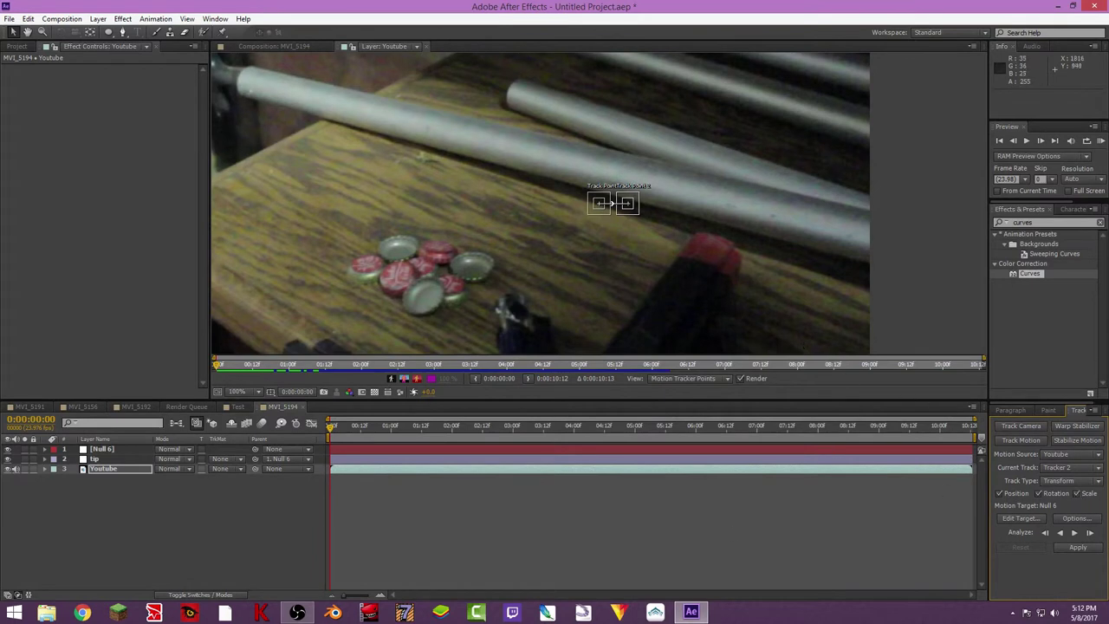
# Place Track Point 1 and Track Point 2 on opposite edges of the gun's red tip and turn off rotation tracking.
pyautogui.moveTo(642, 213); pyautogui.dragTo(728, 272)
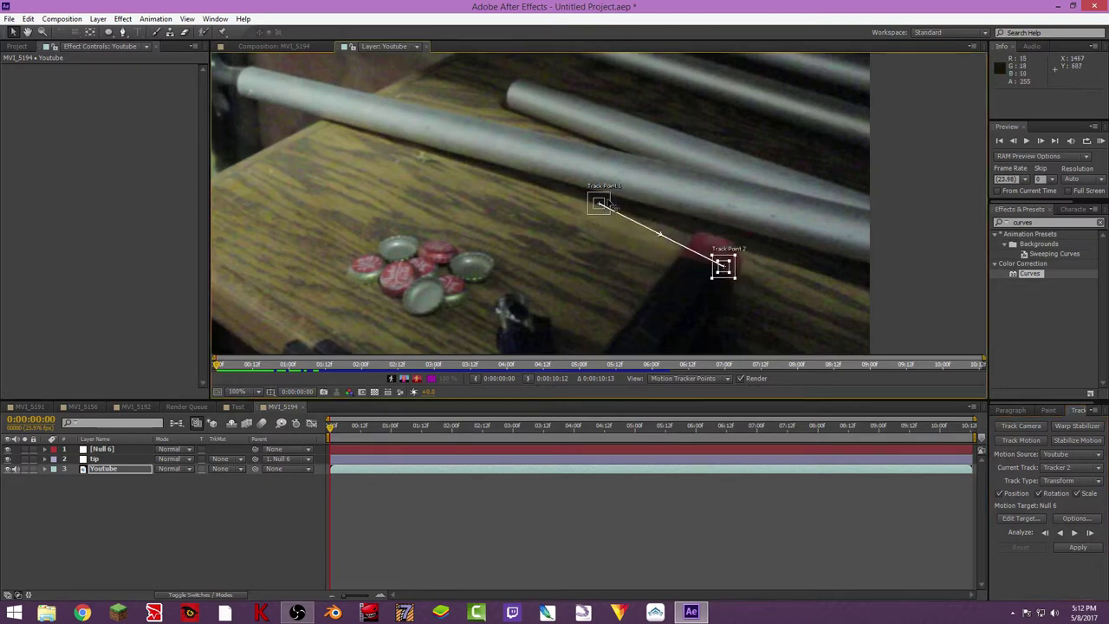
pyautogui.moveTo(598, 206); pyautogui.dragTo(702, 239)
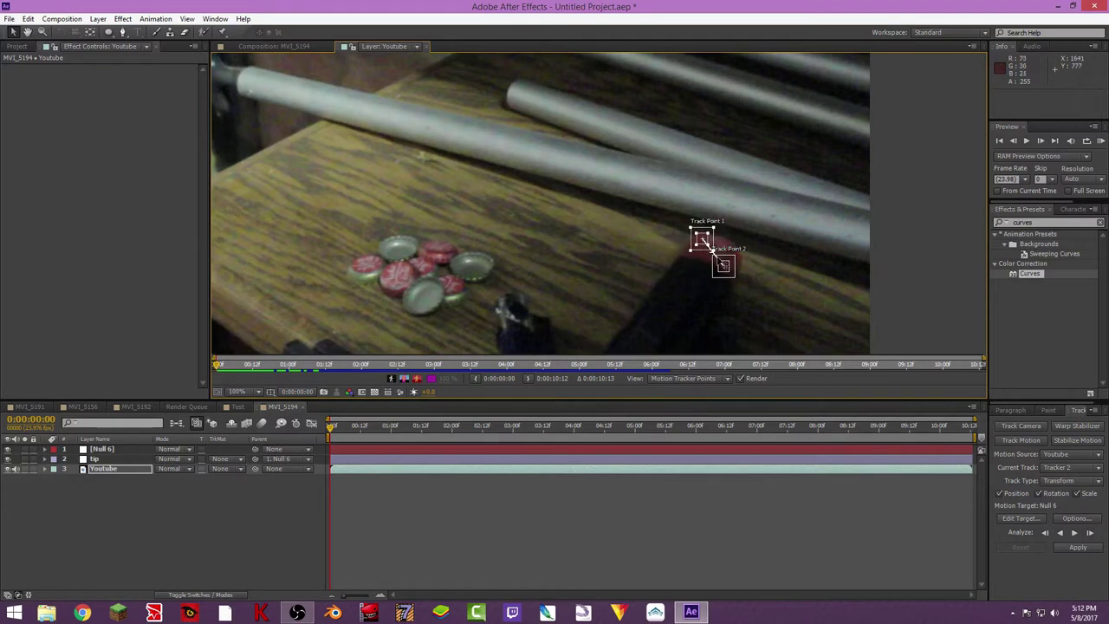
pyautogui.click(1040, 493)
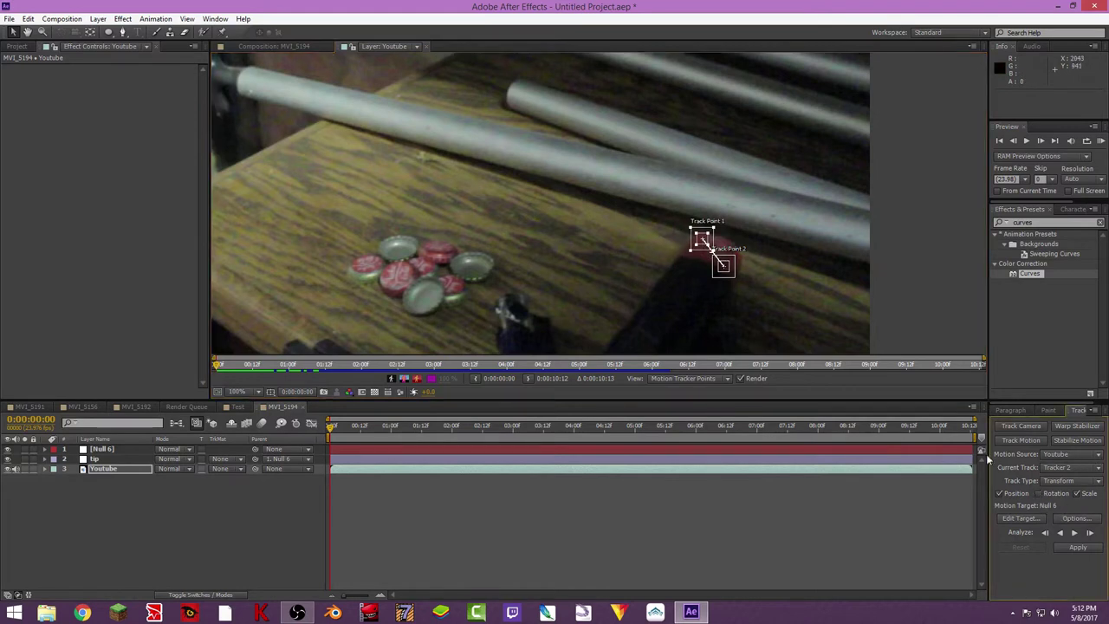
pyautogui.moveTo(704, 239); pyautogui.dragTo(706, 243)
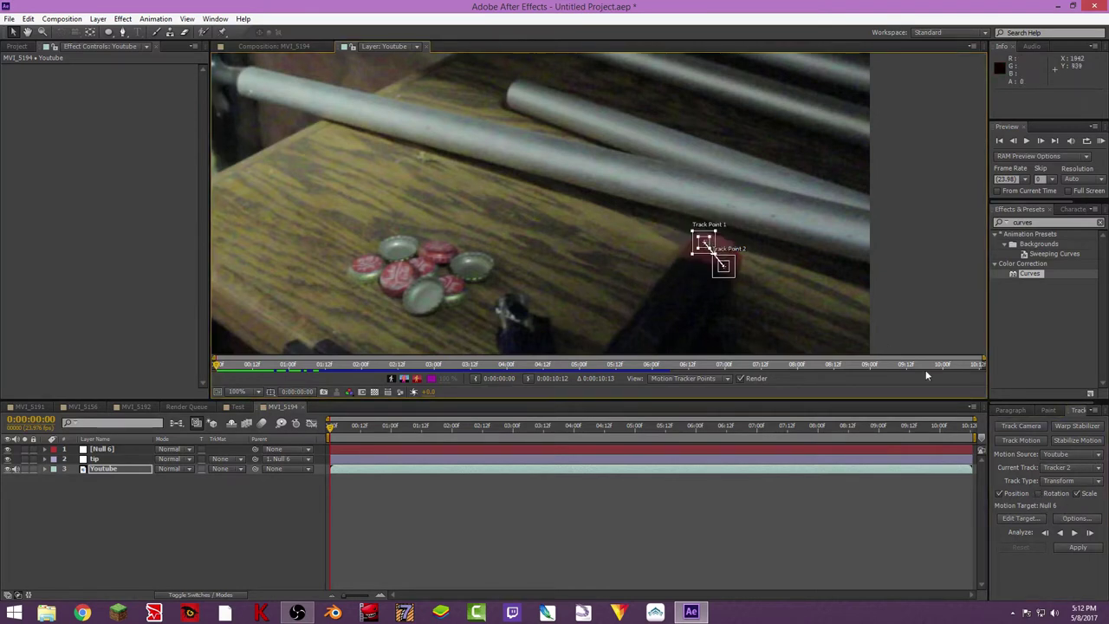
# Analyze both track points forward one frame at a time for about five frames.
pyautogui.click(1090, 533)
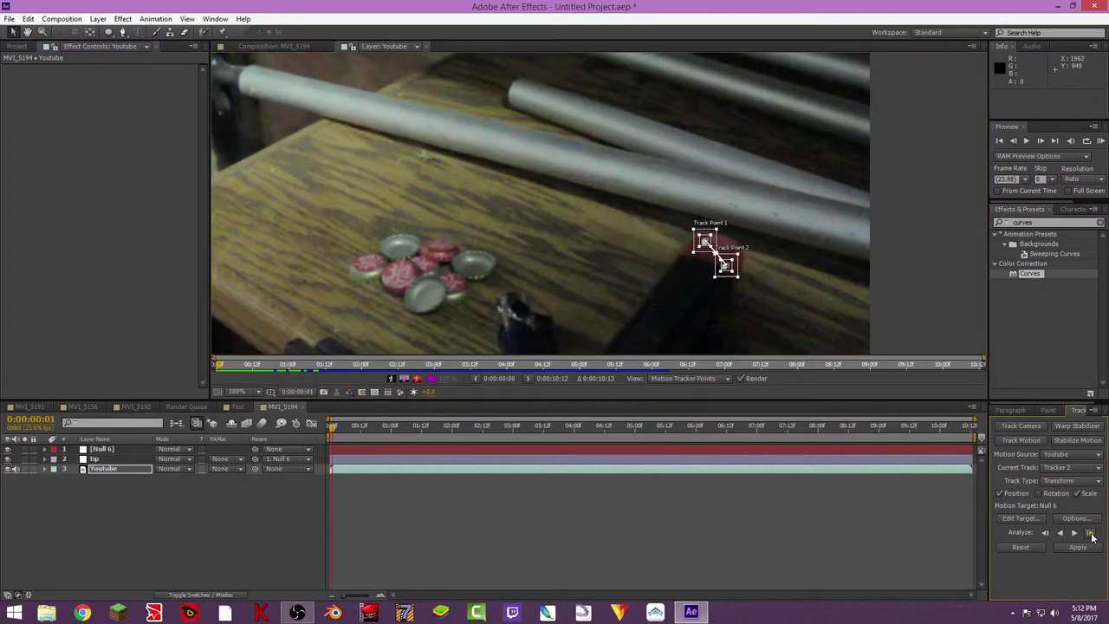
pyautogui.click(1089, 535)
pyautogui.click(1089, 535)
pyautogui.click(1090, 535)
pyautogui.click(1089, 535)
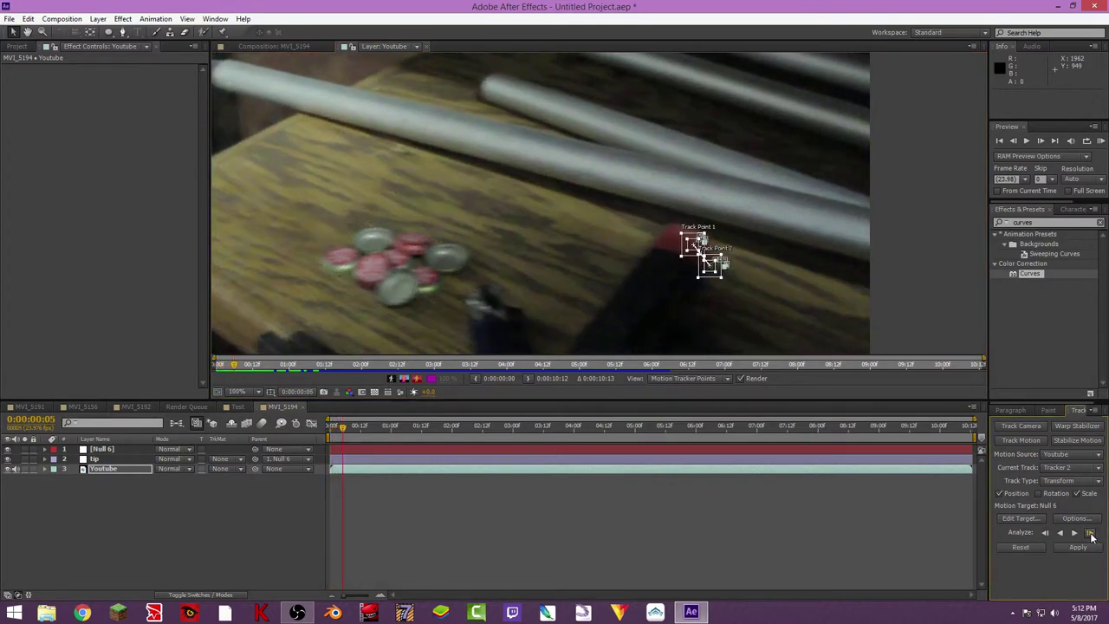
pyautogui.click(1090, 534)
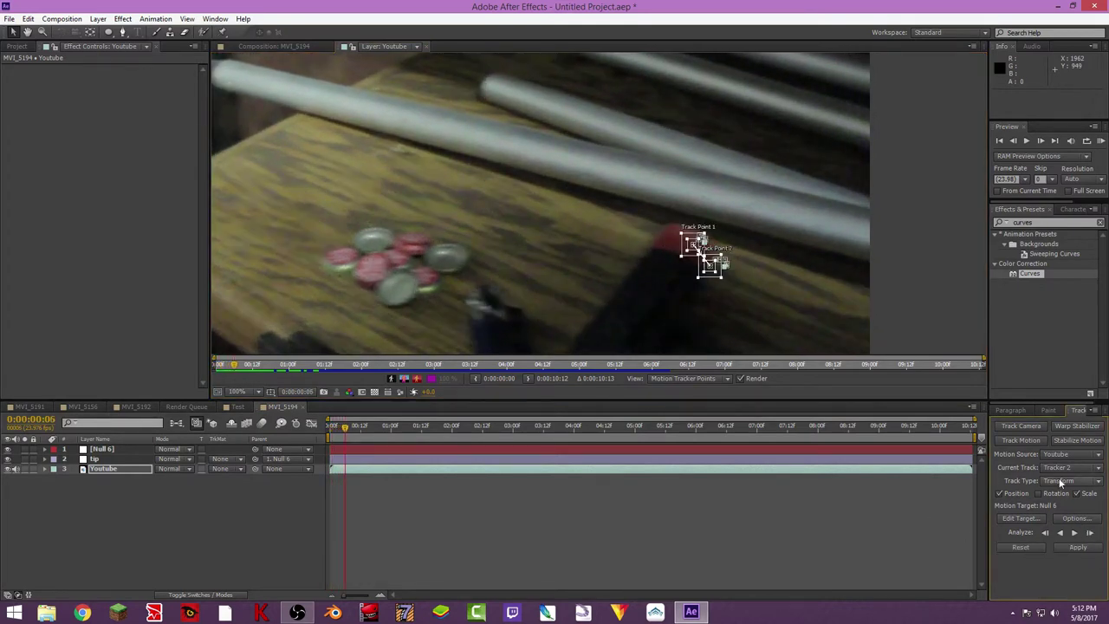
# Undo the analyzed frames, then turn off scale tracking and move Track Point 2 away from the gun tip.
pyautogui.hotkey('ctrl', 'z')
pyautogui.hotkey('ctrl', 'z')
pyautogui.hotkey('ctrl', 'z')
pyautogui.hotkey('ctrl', 'z')
pyautogui.hotkey('ctrl', 'z')
pyautogui.hotkey('ctrl', 'z')
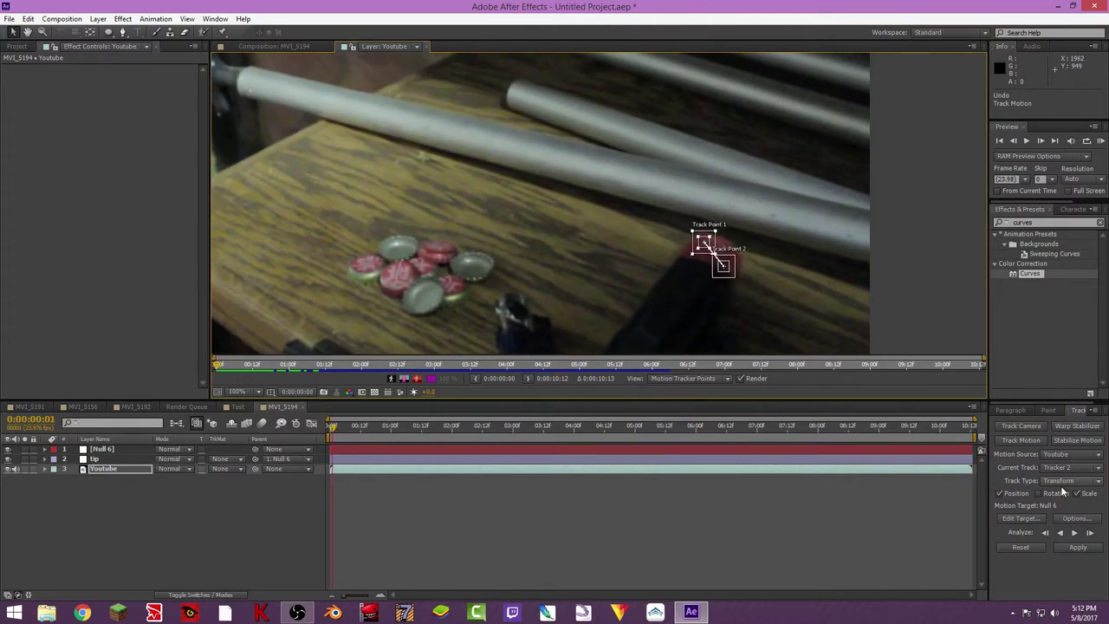
pyautogui.click(1077, 493)
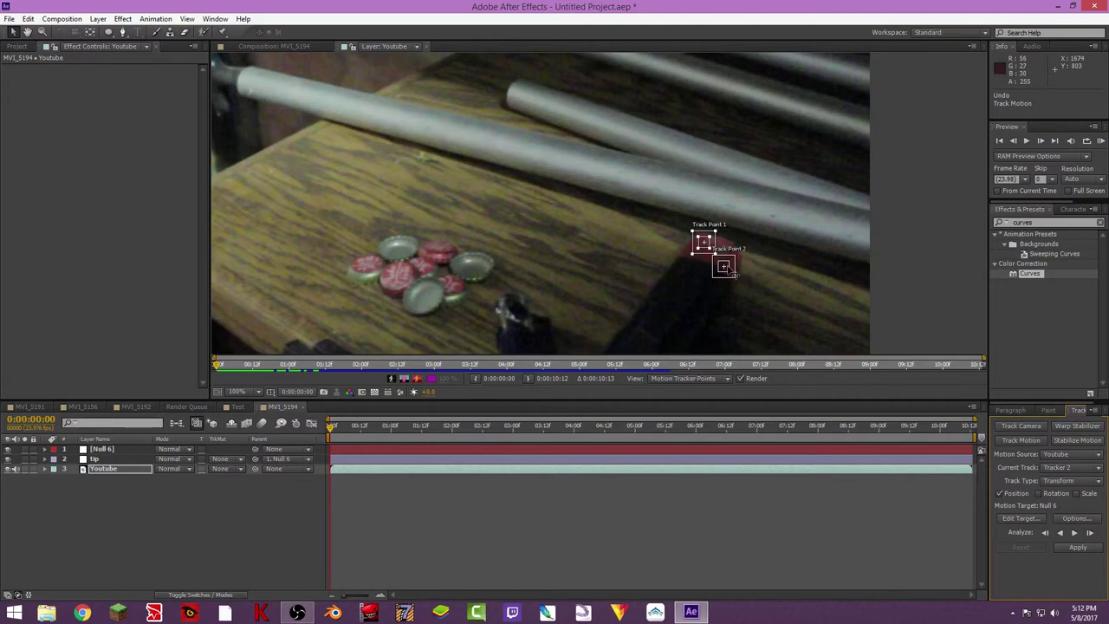
pyautogui.moveTo(724, 267); pyautogui.dragTo(797, 279)
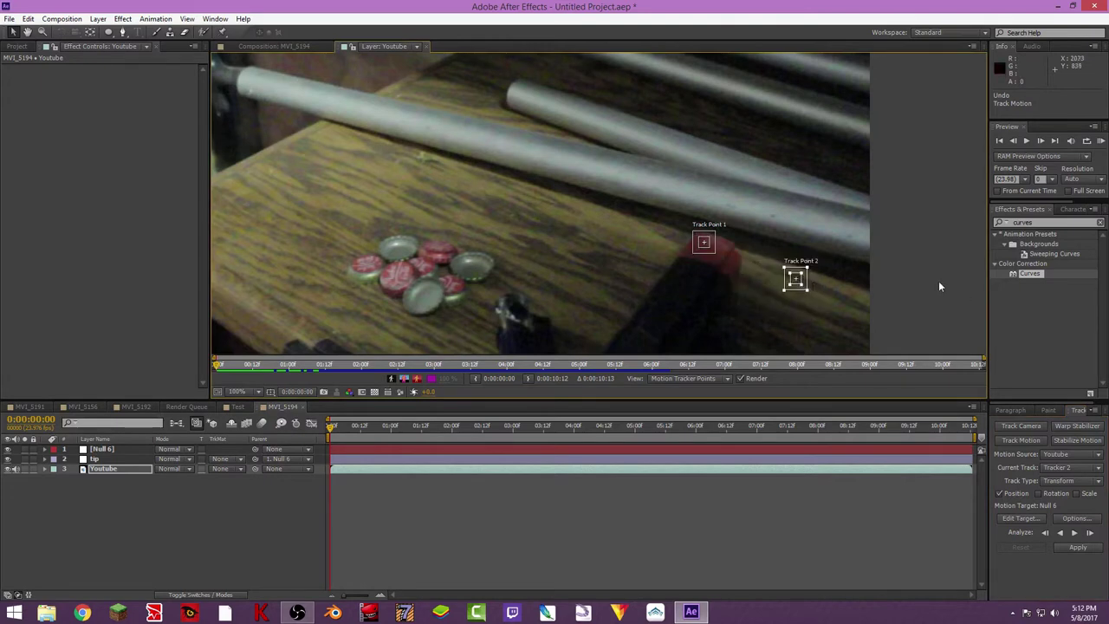
# Switch the current track to Tracker 1 and analyze the first frames with Track Point 1 enlarged around the red tip.
pyautogui.click(1095, 465)
pyautogui.click(1064, 497)
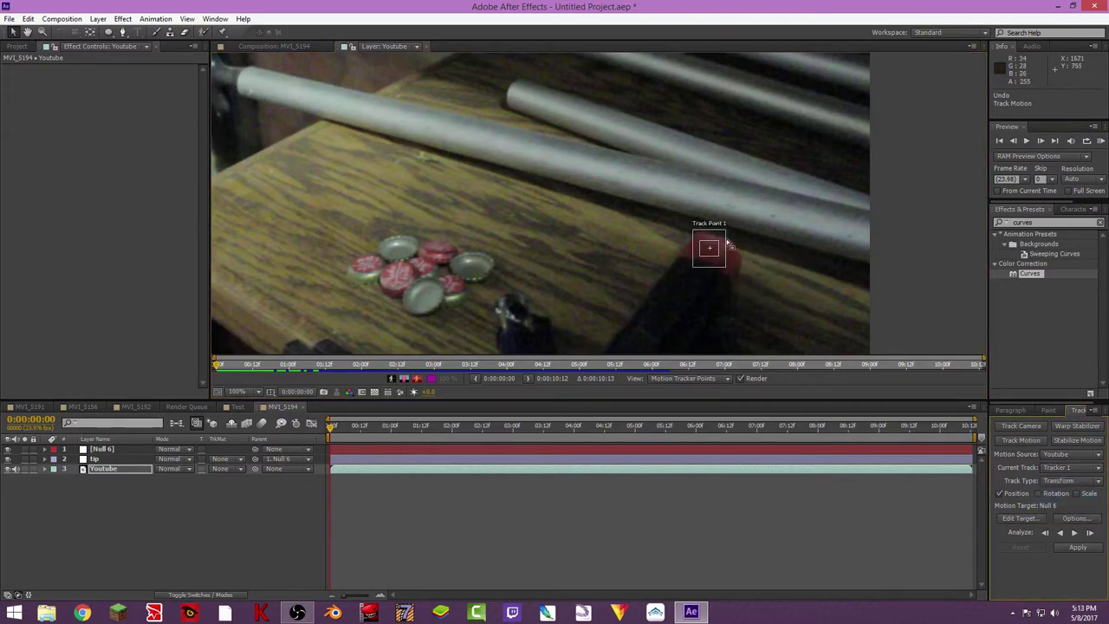
pyautogui.moveTo(714, 253)
pyautogui.mouseDown()
pyautogui.moveTo(732, 268)
pyautogui.moveTo(713, 251)
pyautogui.mouseUp()
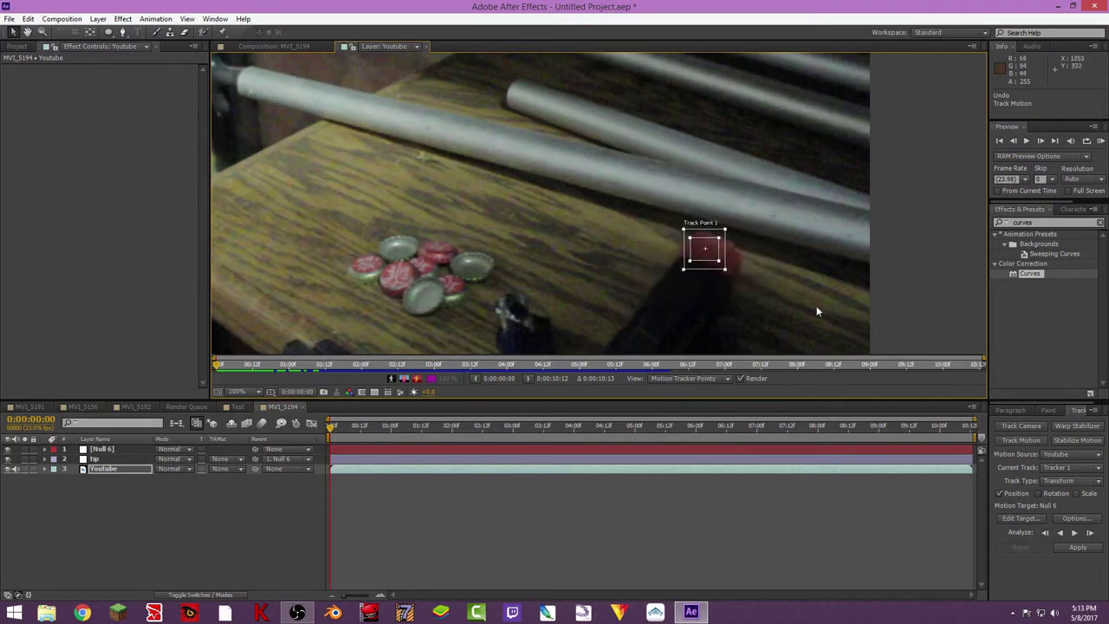
pyautogui.click(1088, 533)
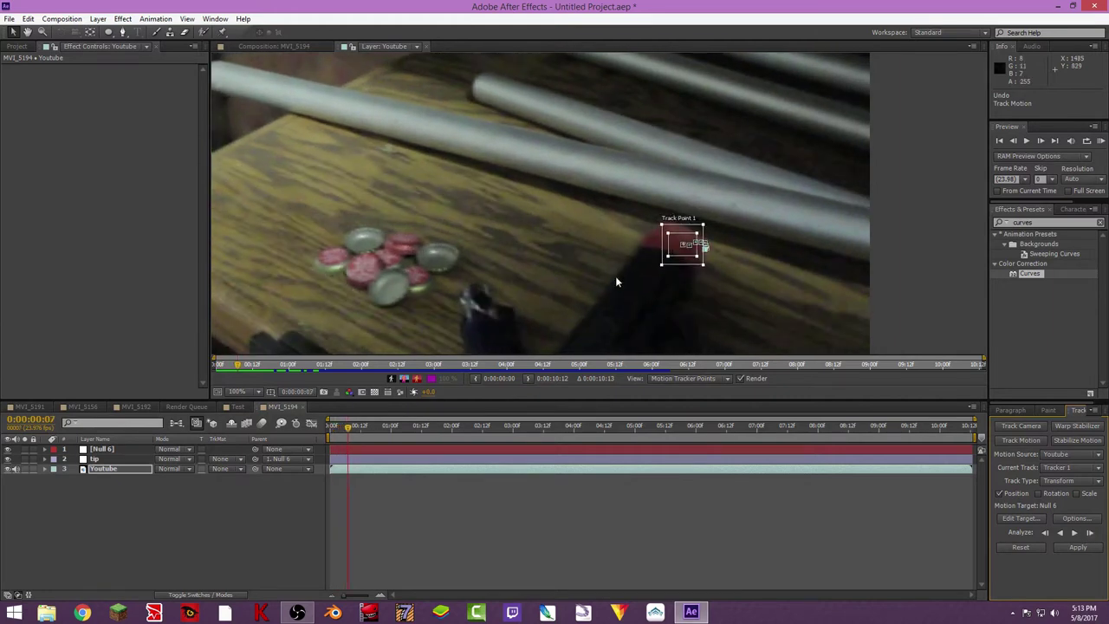
# Step back to where the track drifts, re-center Track Point 1 on the red tip, and analyze forward to 0:00:01:19.
pyautogui.press('pageup')
pyautogui.press('pageup')
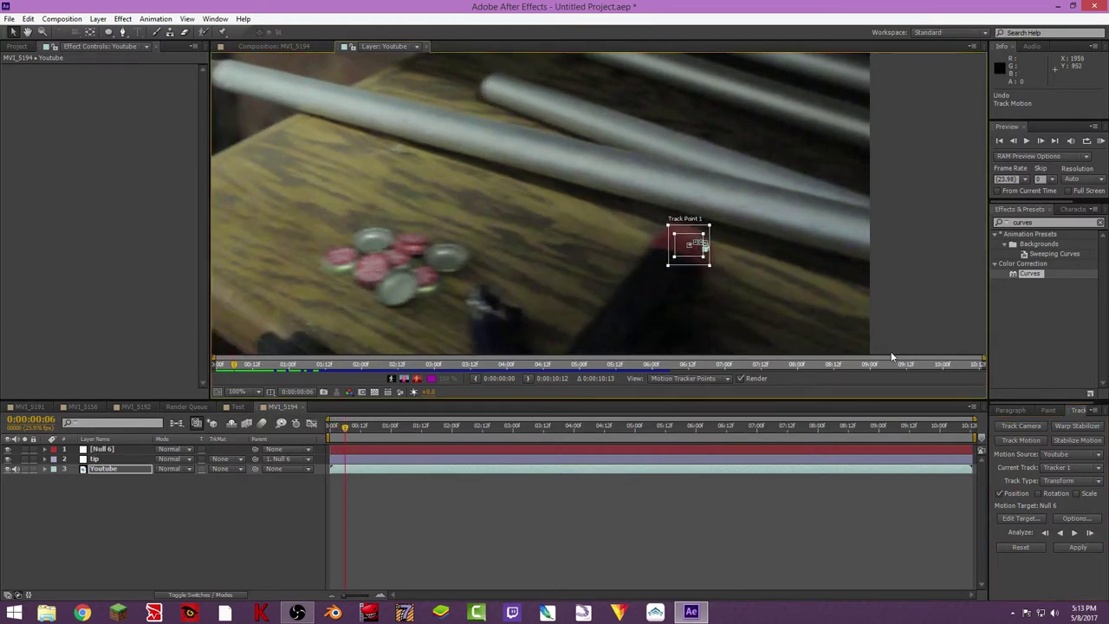
pyautogui.click(1088, 533)
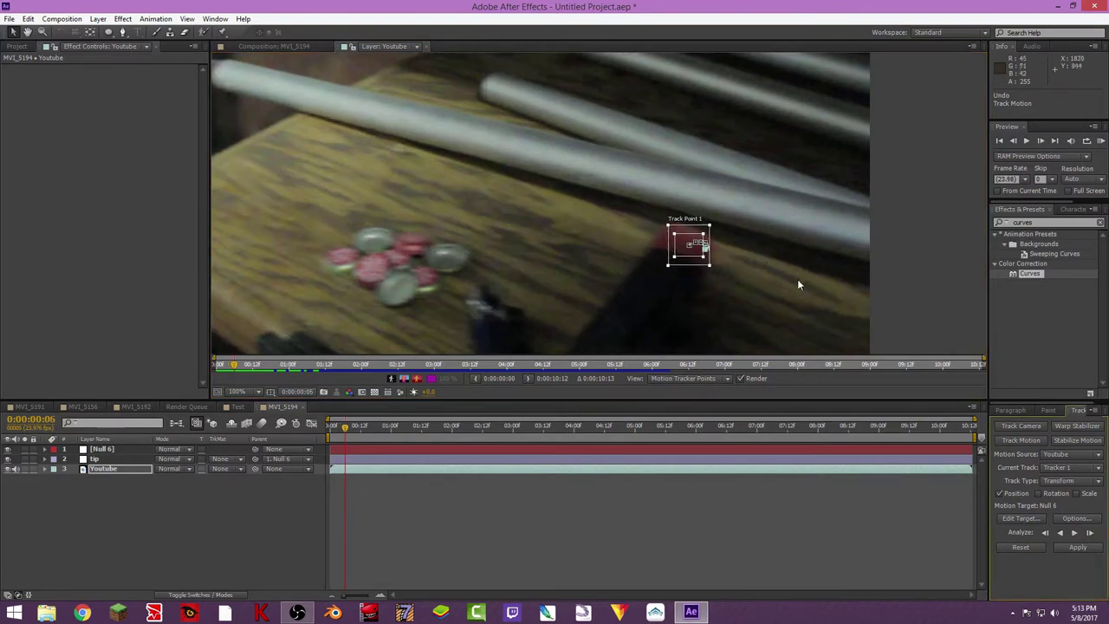
pyautogui.moveTo(694, 245); pyautogui.dragTo(704, 246)
pyautogui.click(1089, 532)
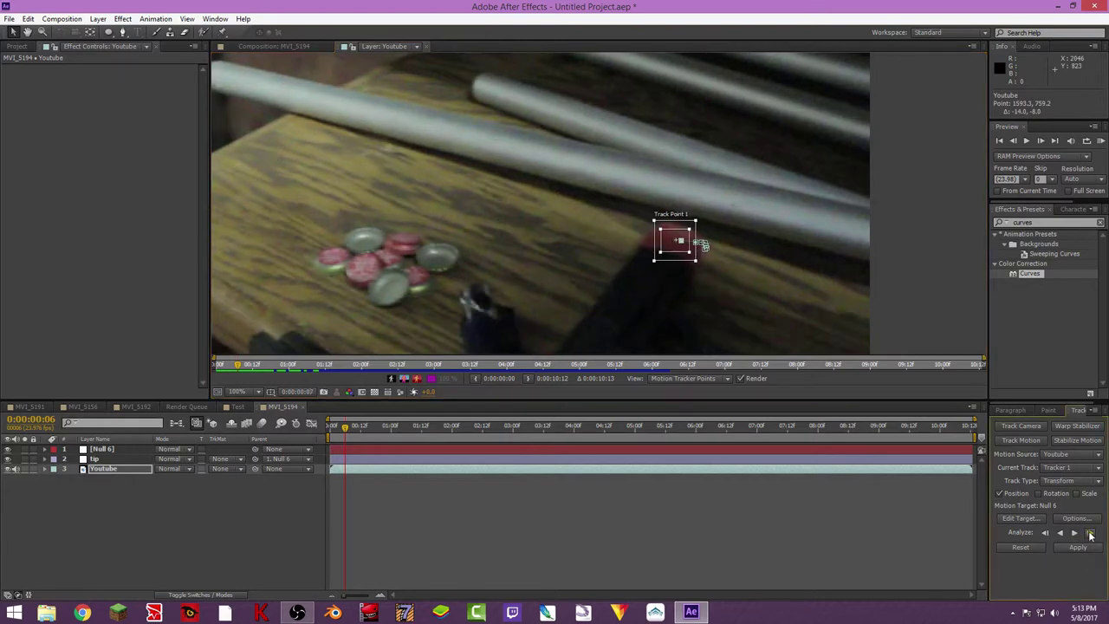
pyautogui.click(1089, 533)
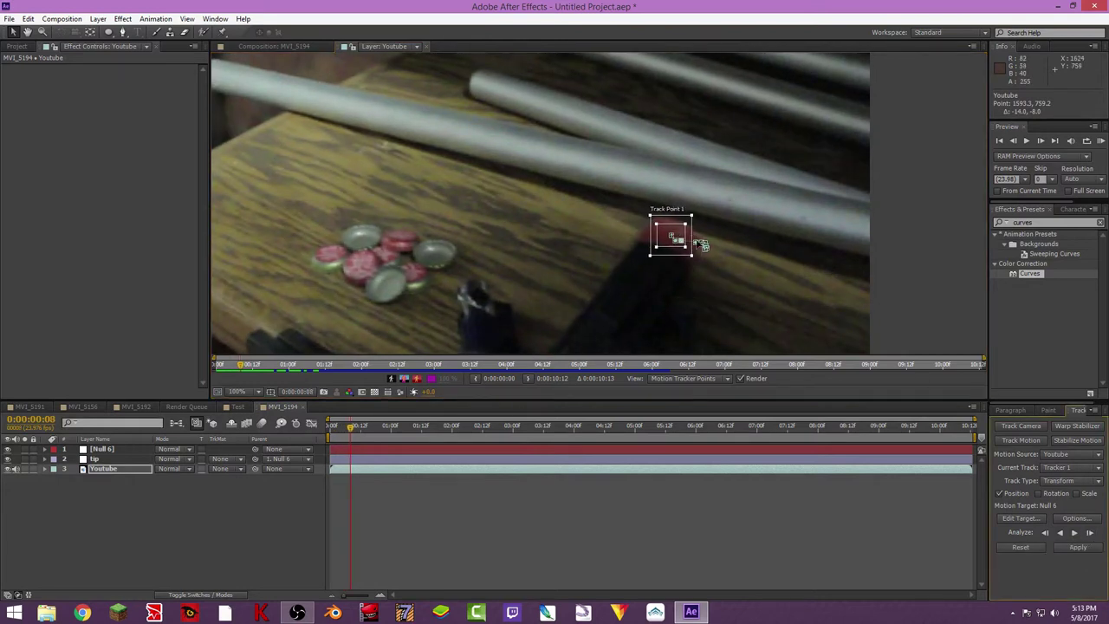
pyautogui.moveTo(699, 245); pyautogui.dragTo(680, 234)
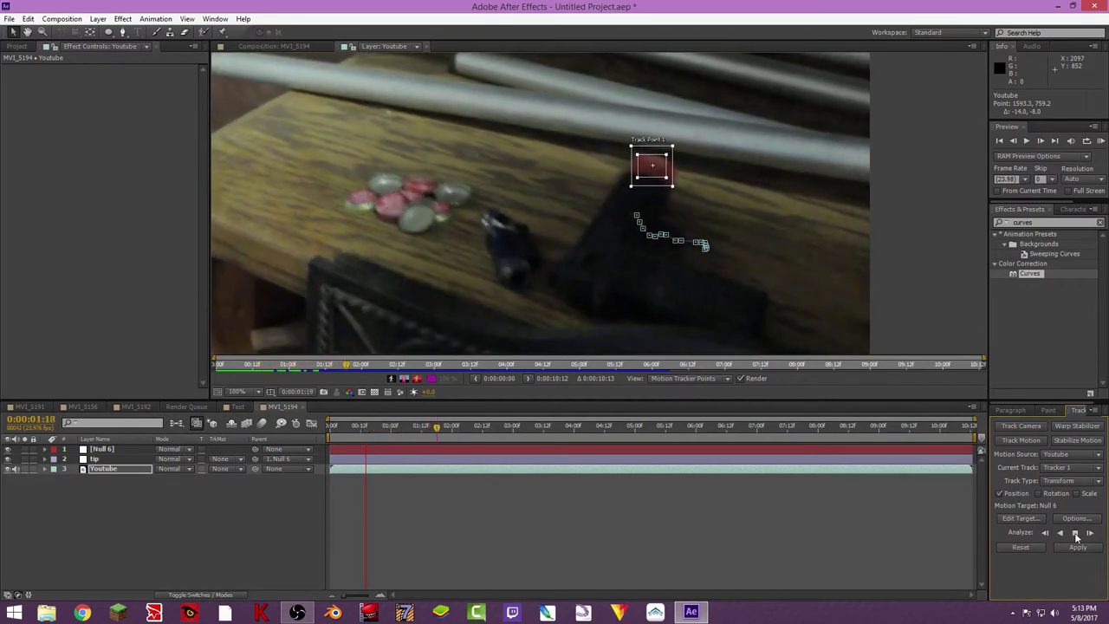
pyautogui.click(1075, 533)
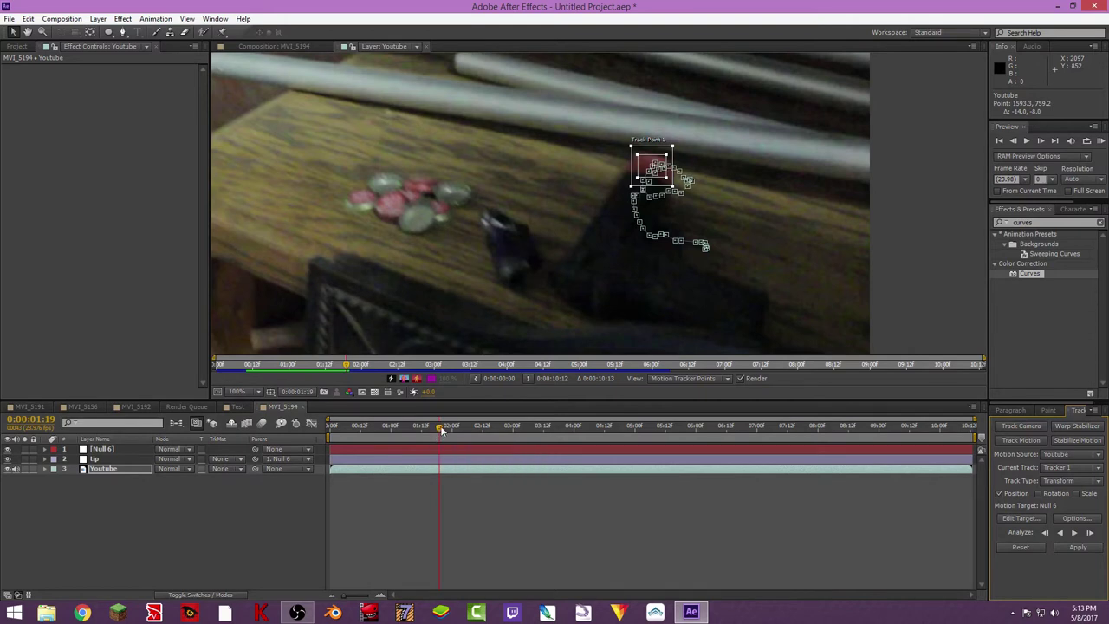
# Return to the first frame and apply the Tracker 1 data to the null object in X and Y.
pyautogui.moveTo(440, 439); pyautogui.dragTo(295, 463)
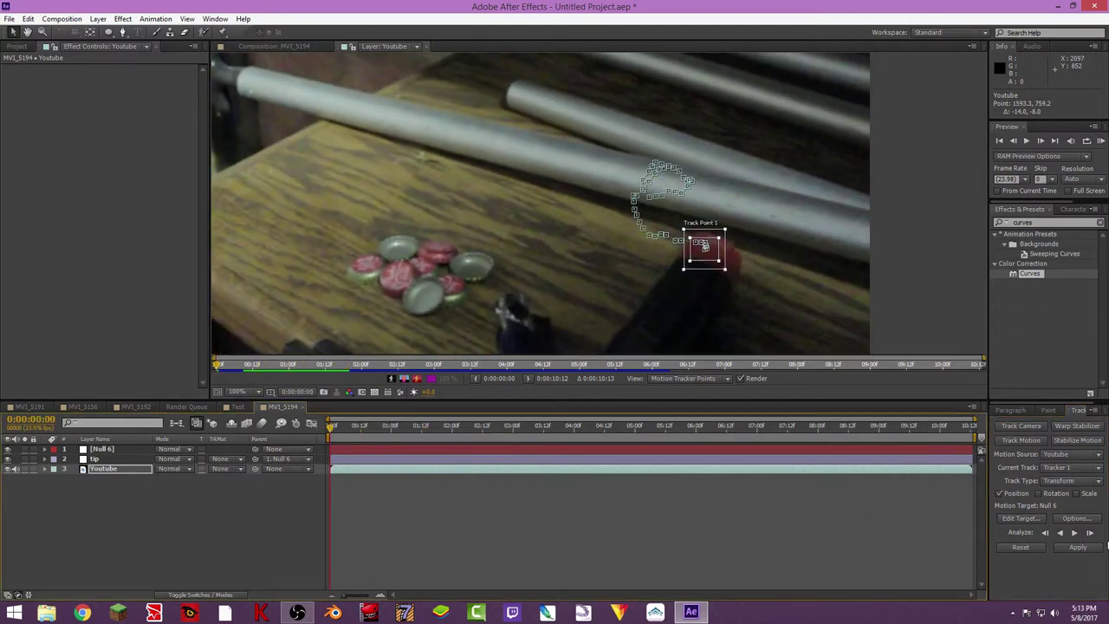
pyautogui.click(1078, 547)
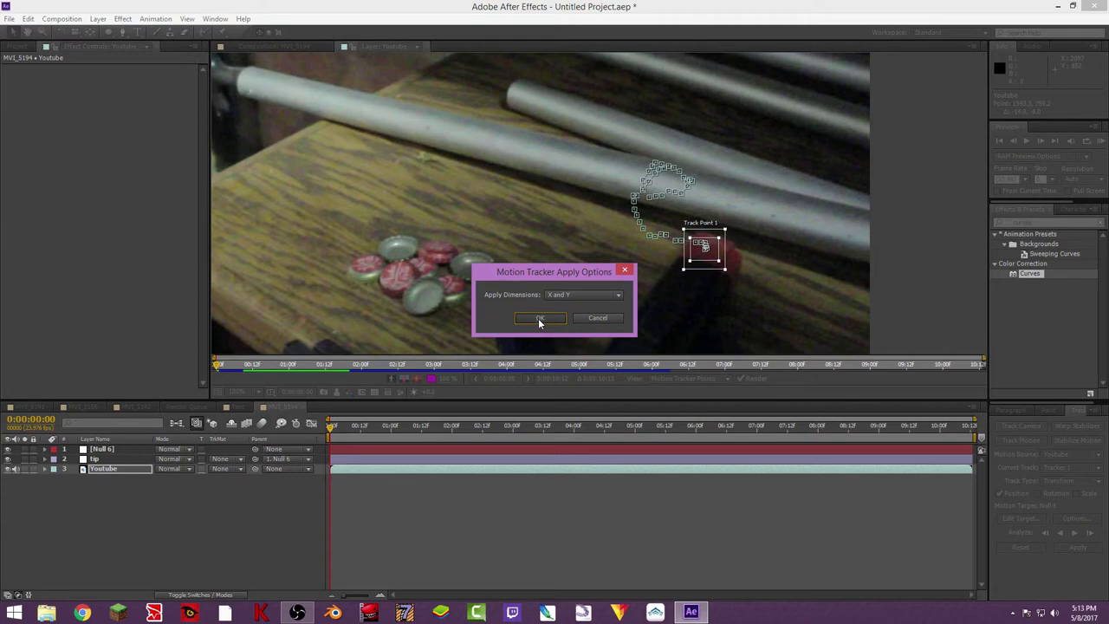
pyautogui.click(538, 317)
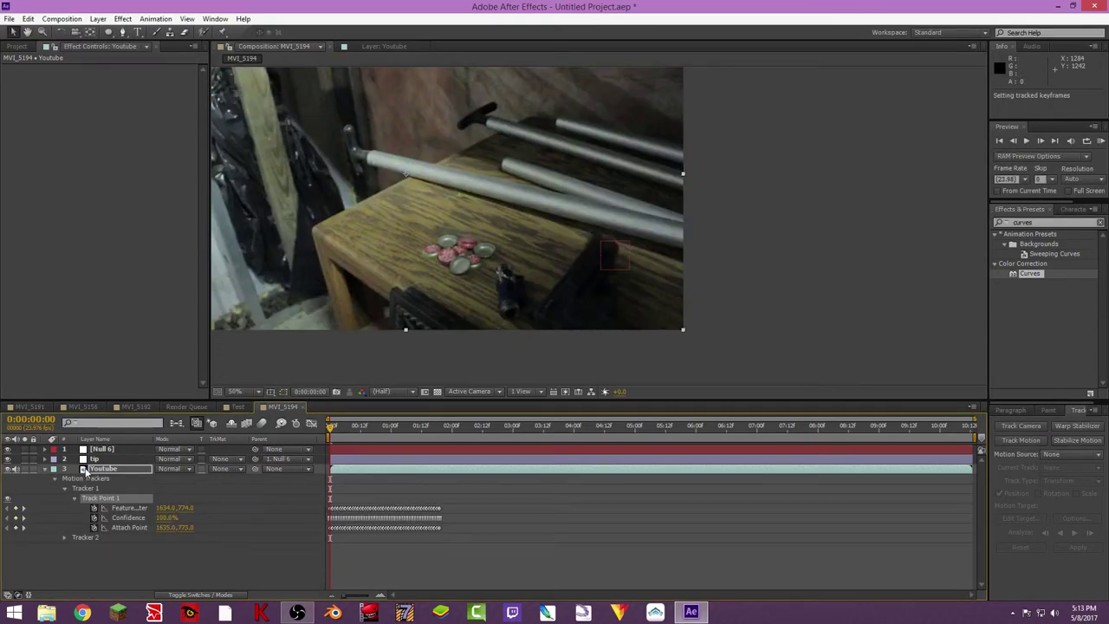
# Set the tip layer's parent to None and collapse the Youtube layer's motion tracker properties.
pyautogui.click(263, 468)
pyautogui.click(303, 472)
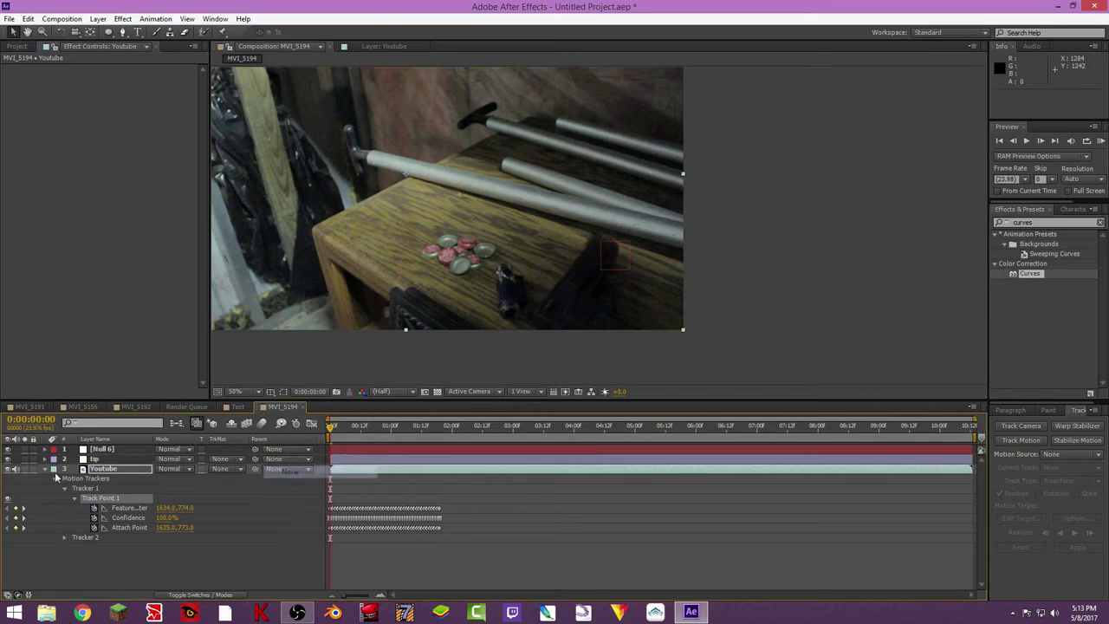
pyautogui.click(43, 472)
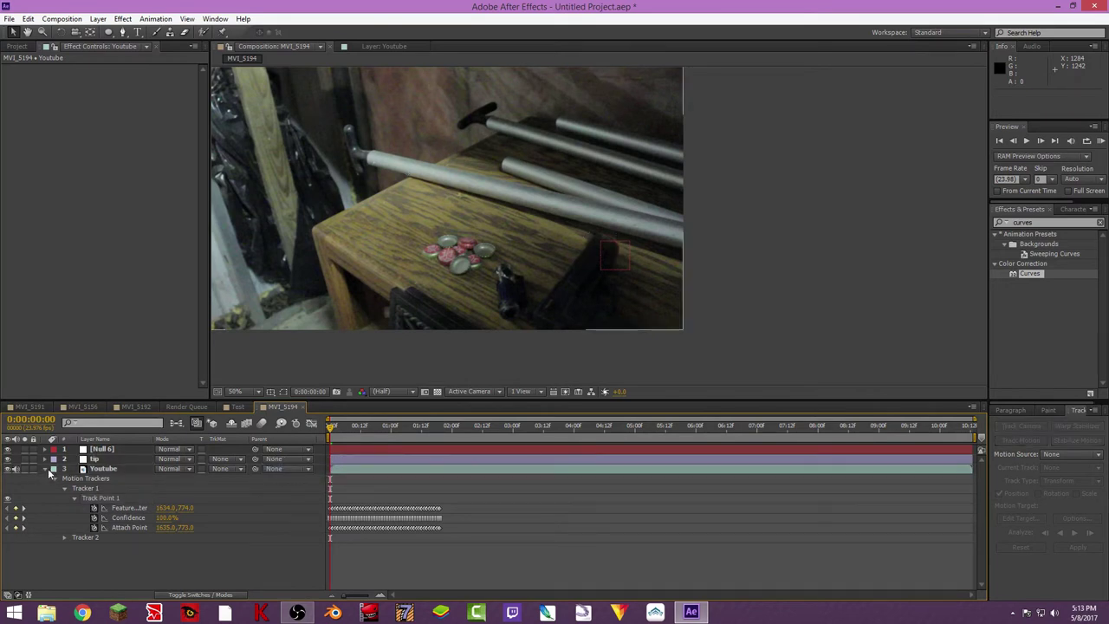
pyautogui.click(46, 469)
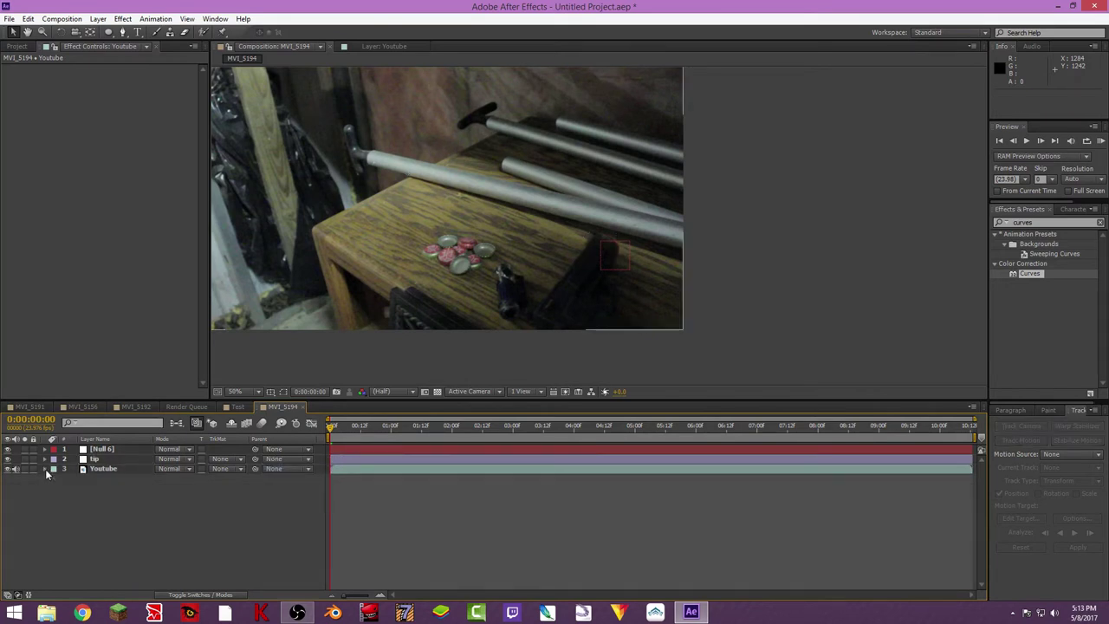
# Adjust the vertices along the right edge of the tip layer's mask to fit the gun tip and check it without the outline.
pyautogui.click(109, 458)
pyautogui.scroll(2, 580, 260)
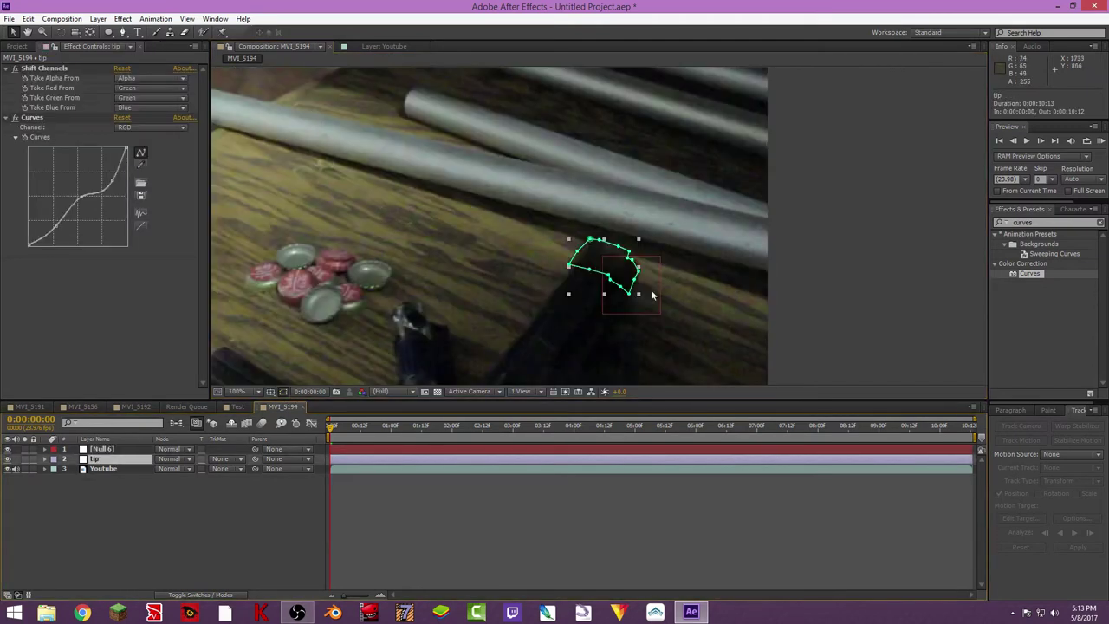
pyautogui.moveTo(635, 281); pyautogui.dragTo(639, 283)
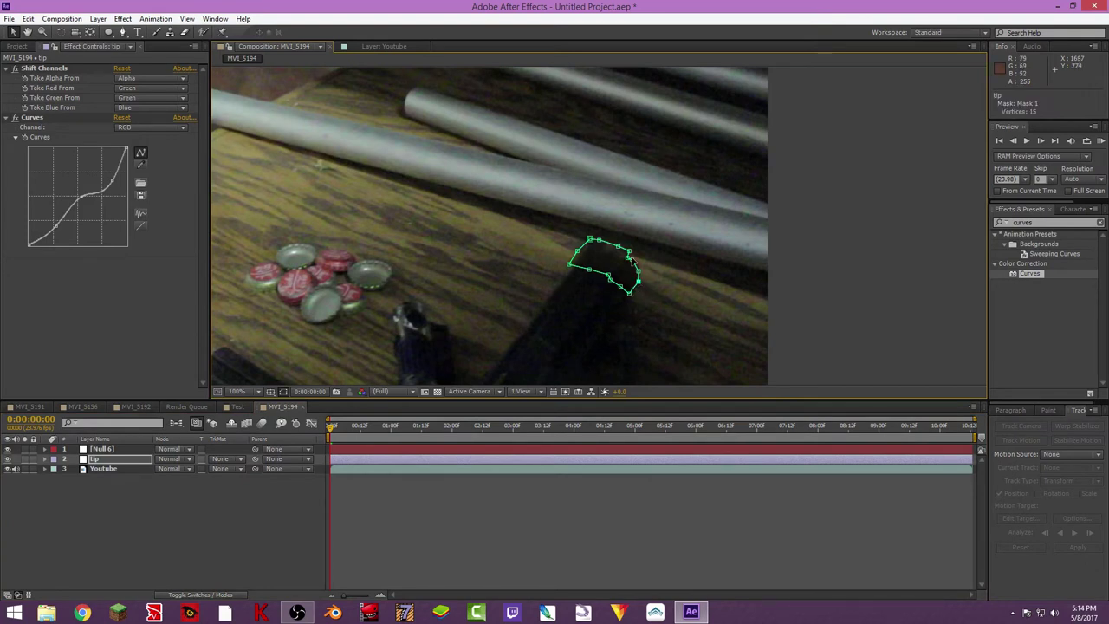
pyautogui.click(633, 260)
pyautogui.click(284, 391)
pyautogui.click(286, 393)
# Shift the tip layer about 6 px horizontally and 1 px vertically, check the mask's upper edge, and hide the mask outline.
pyautogui.click(616, 265)
pyautogui.moveTo(615, 265); pyautogui.dragTo(618, 266)
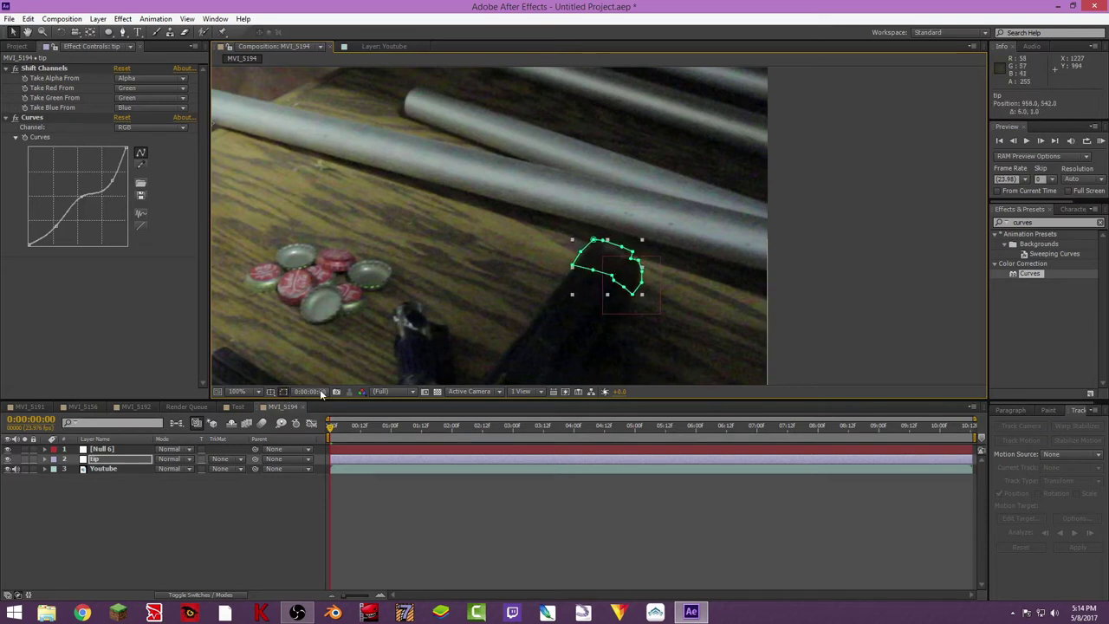
pyautogui.click(284, 391)
pyautogui.click(284, 392)
pyautogui.click(622, 248)
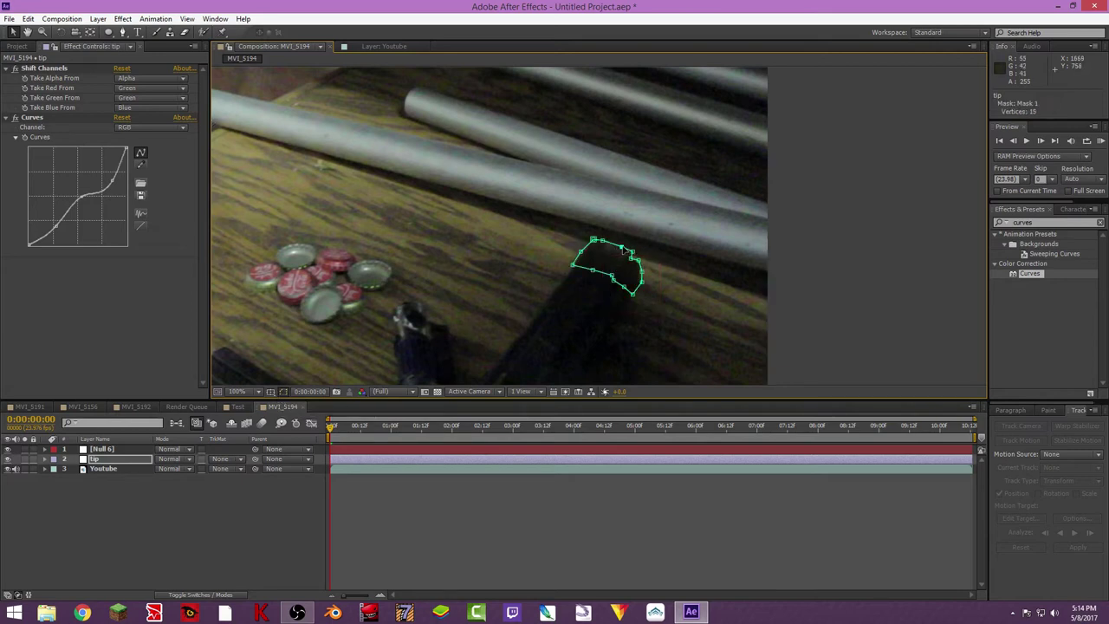
pyautogui.click(284, 391)
pyautogui.click(284, 392)
pyautogui.click(284, 392)
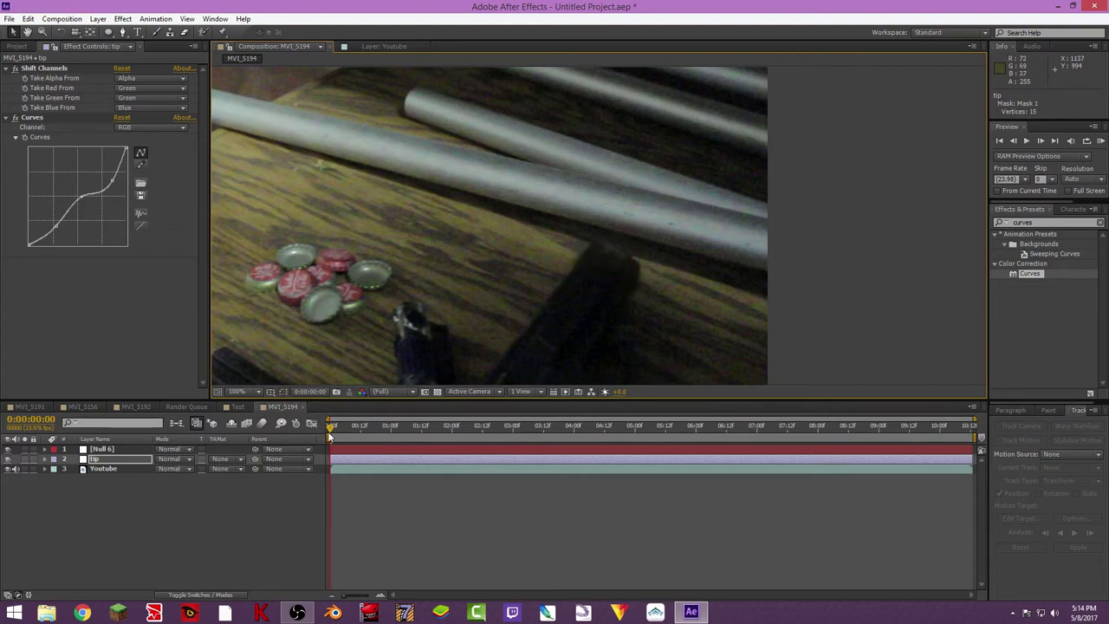
# Parent the tip layer to Null 6, play the composition to check the tracking, and return to the first frame.
pyautogui.moveTo(255, 459); pyautogui.dragTo(102, 449)
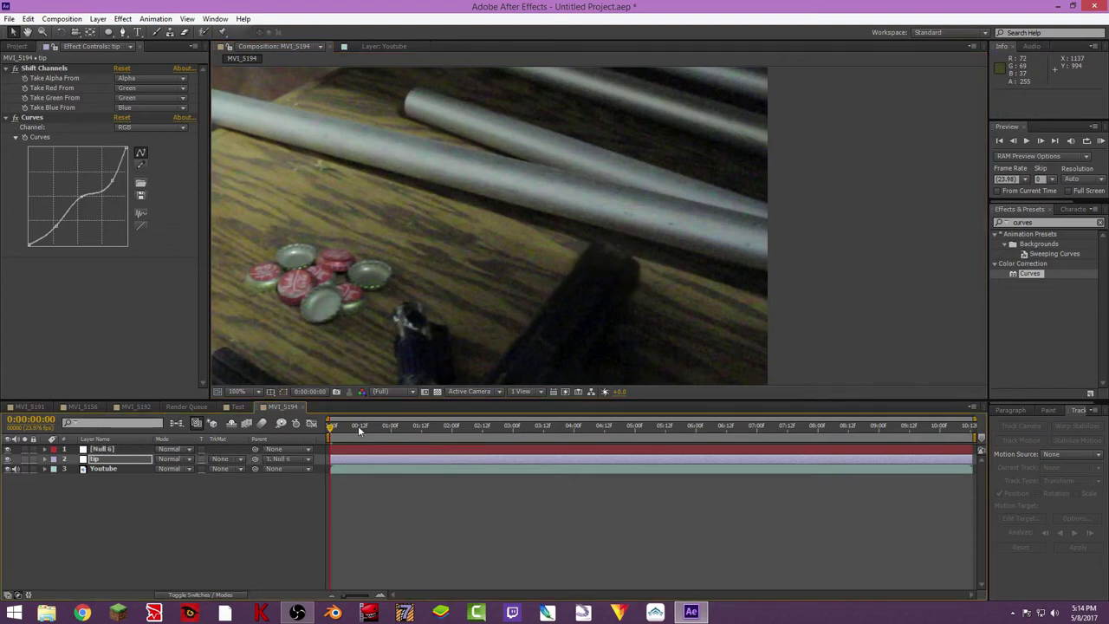
pyautogui.scroll(-2, 546, 257)
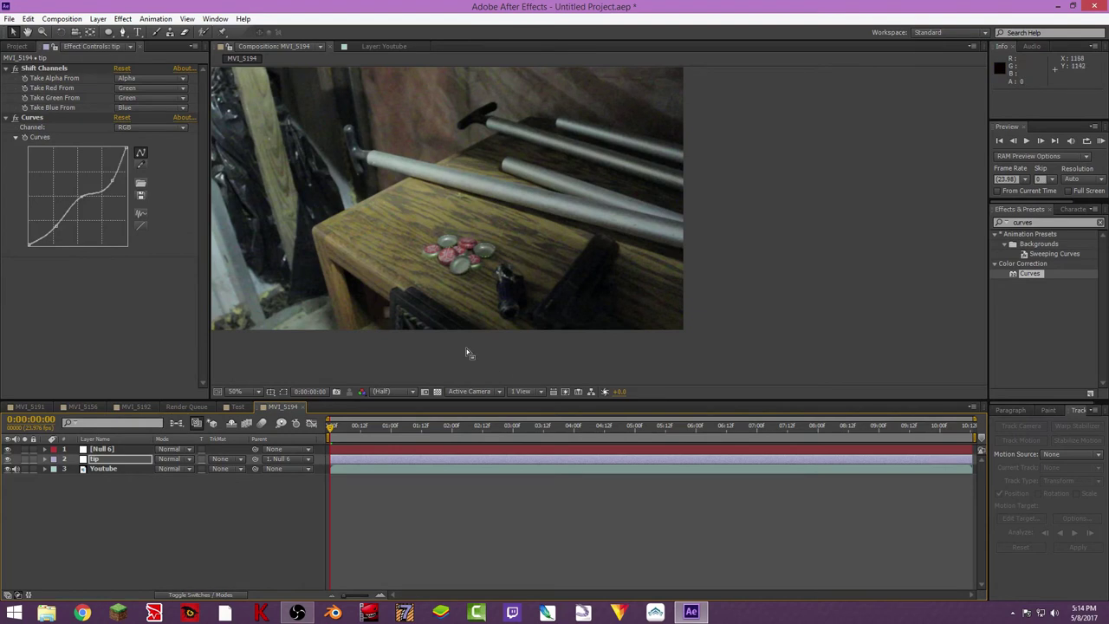
pyautogui.press('space')
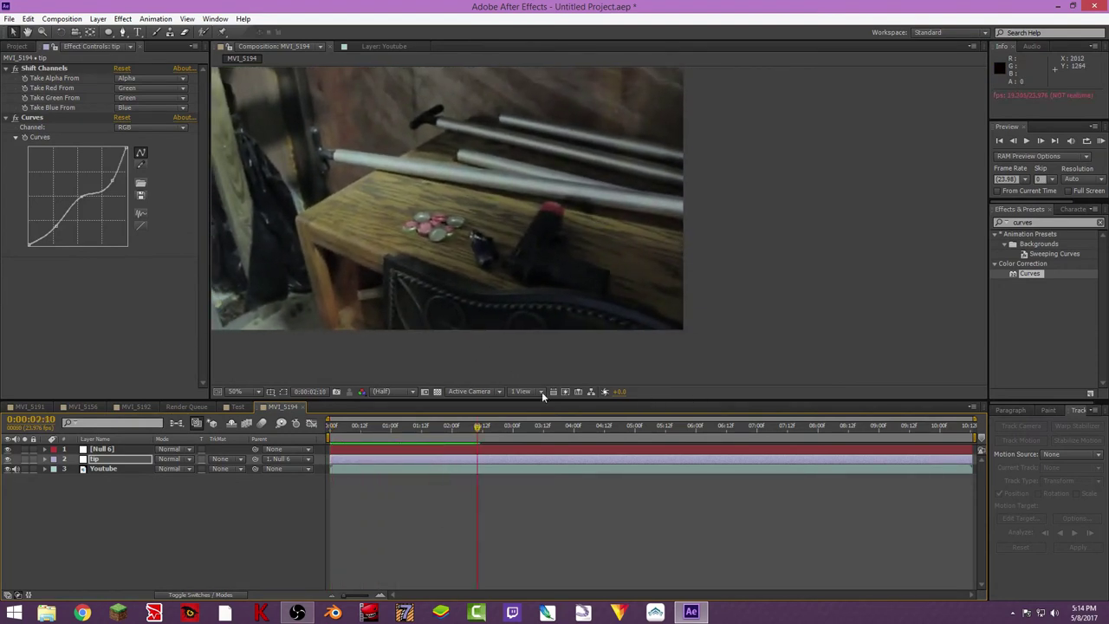
pyautogui.moveTo(478, 425); pyautogui.dragTo(282, 450)
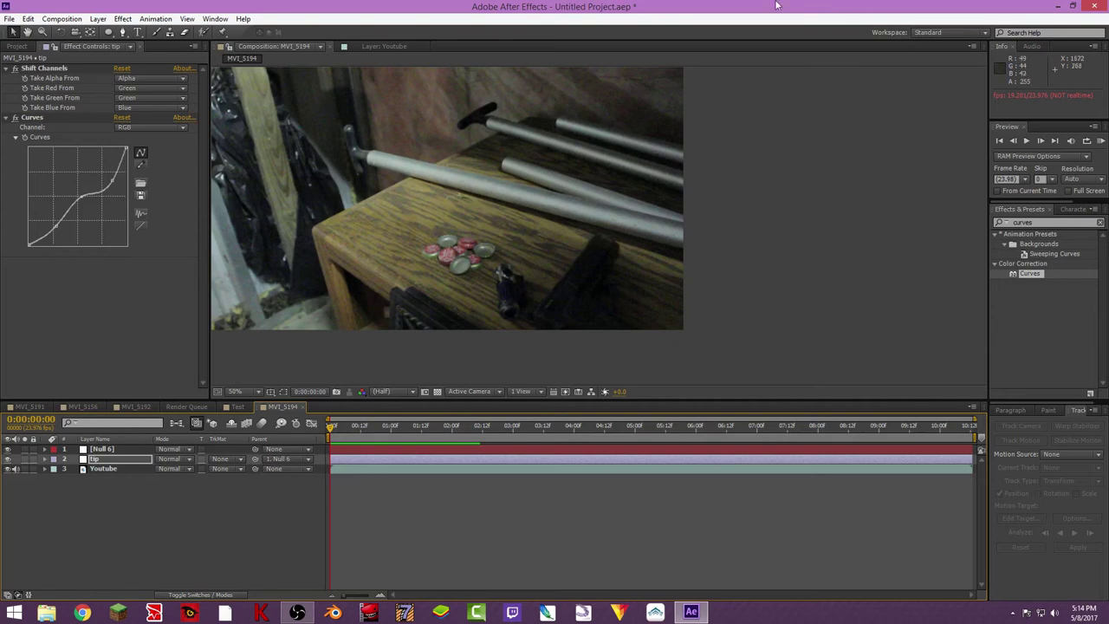
# Open the MVI_5156 composition and compare the gun tip with the Roto and Black Solid 1 layers shown and hidden.
pyautogui.click(83, 407)
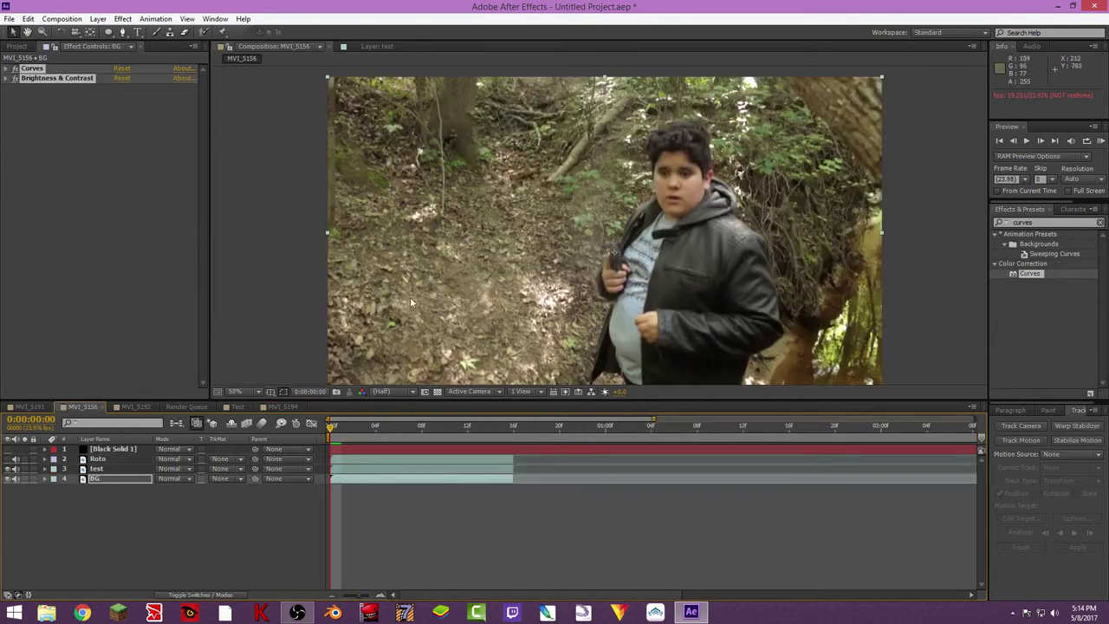
pyautogui.scroll(3, 677, 266)
pyautogui.scroll(2, 667, 352)
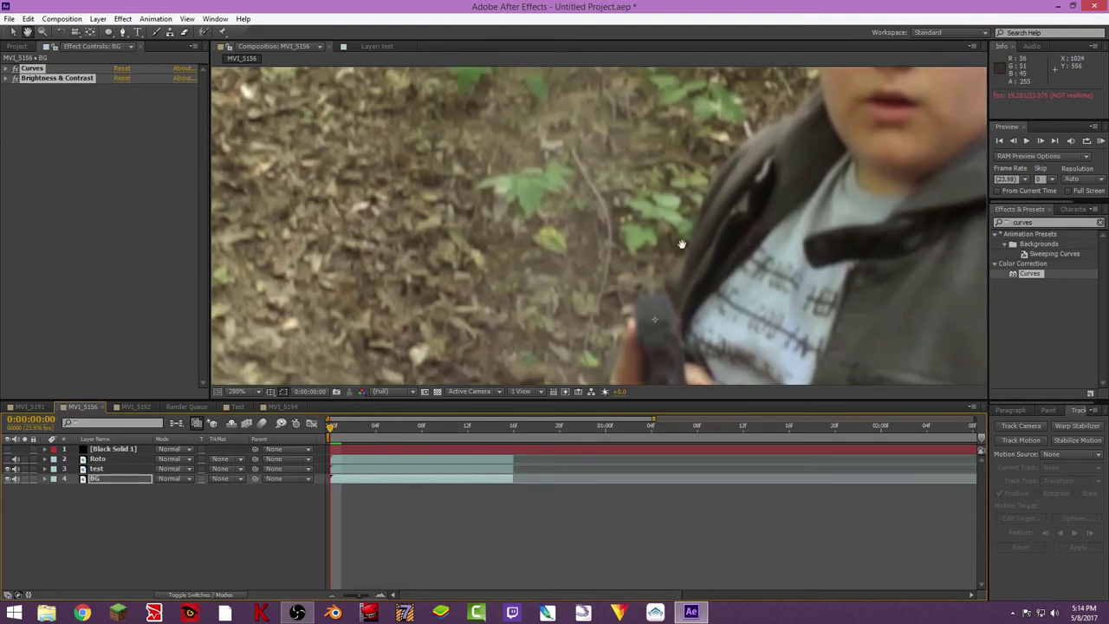
pyautogui.click(8, 458)
pyautogui.click(9, 449)
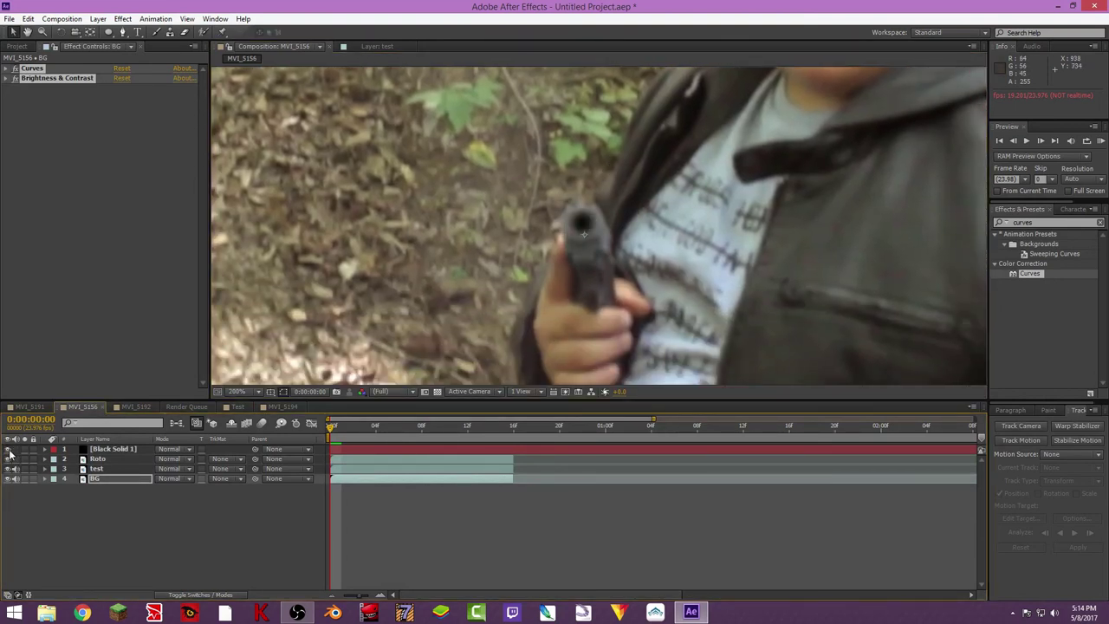
pyautogui.click(8, 449)
pyautogui.scroll(-1, 524, 291)
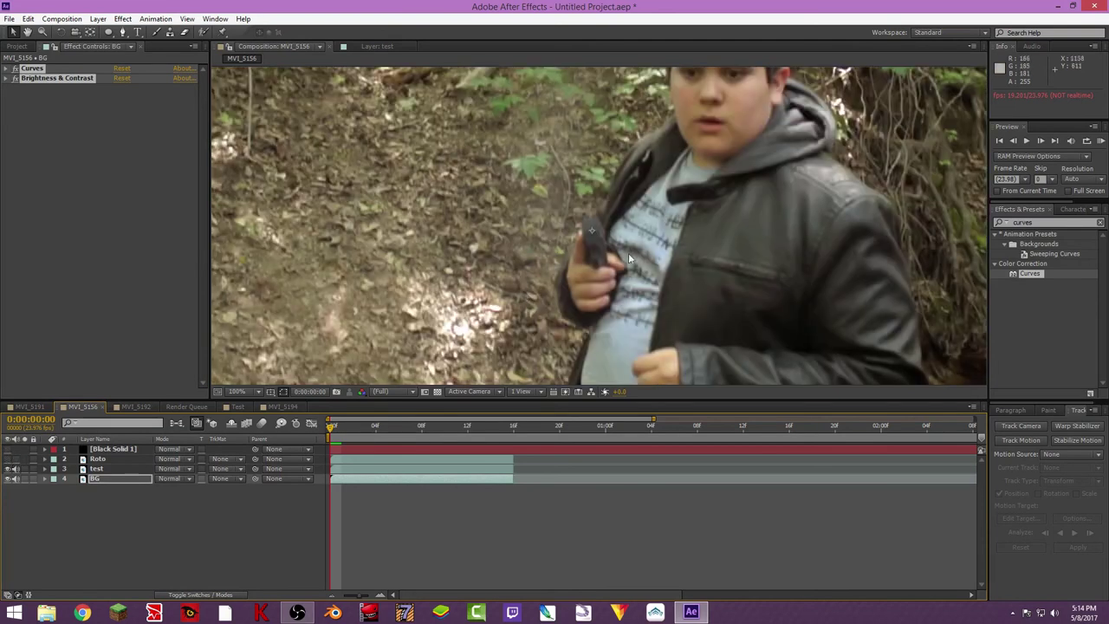
# Try a contrast of -100 in the Roto layer's Brightness & Contrast effect and undo the trial change.
pyautogui.click(109, 463)
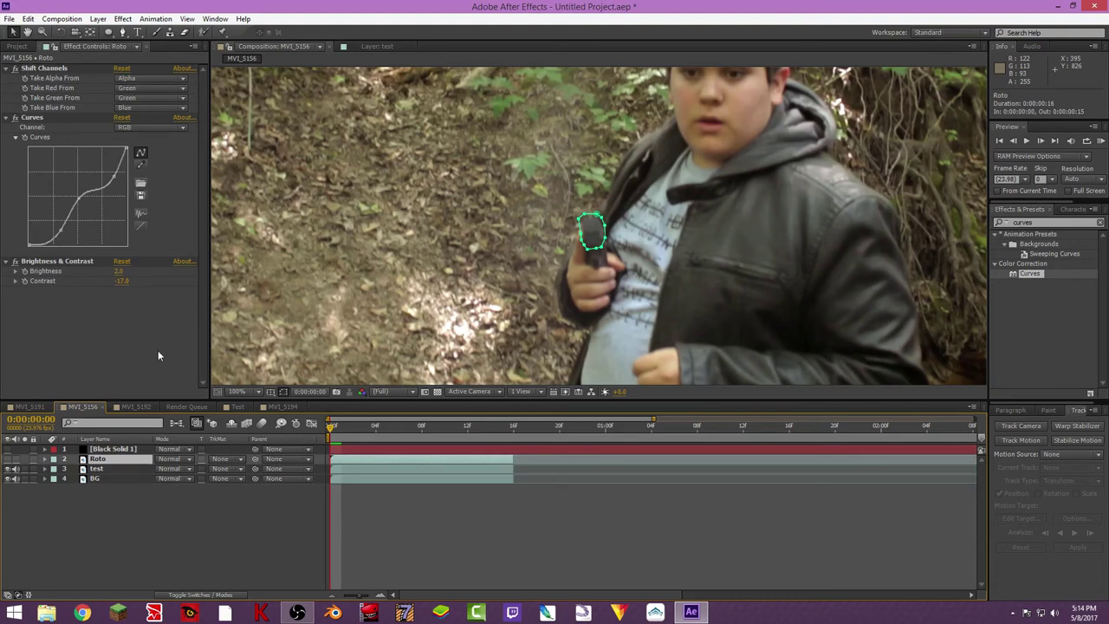
pyautogui.moveTo(119, 281); pyautogui.dragTo(115, 283)
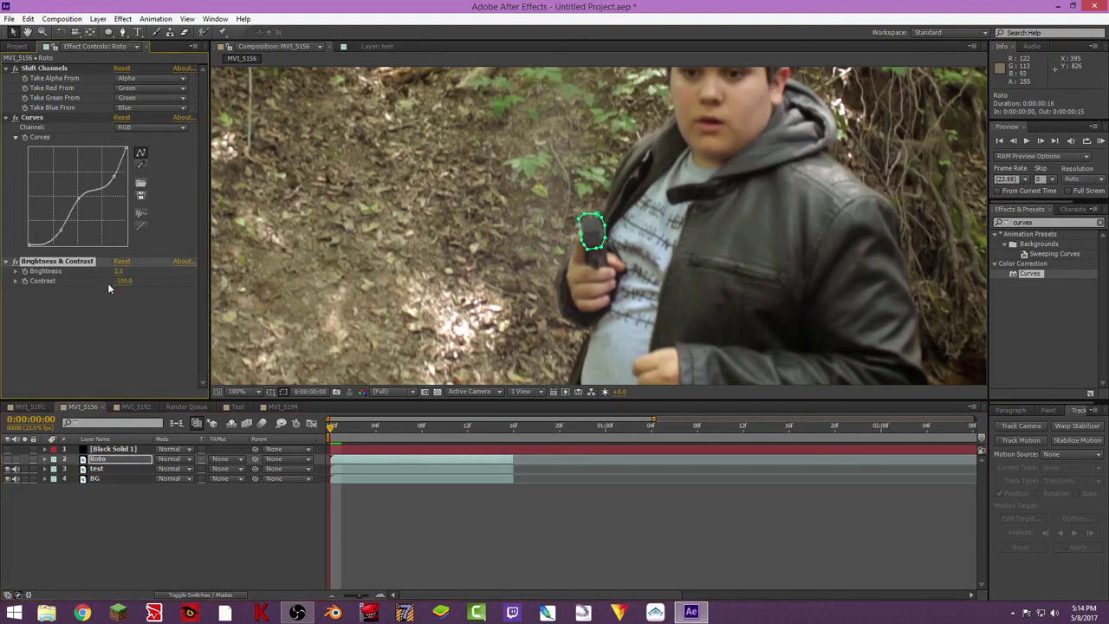
pyautogui.hotkey('ctrl', 'z')
pyautogui.hotkey('ctrl', 'z')
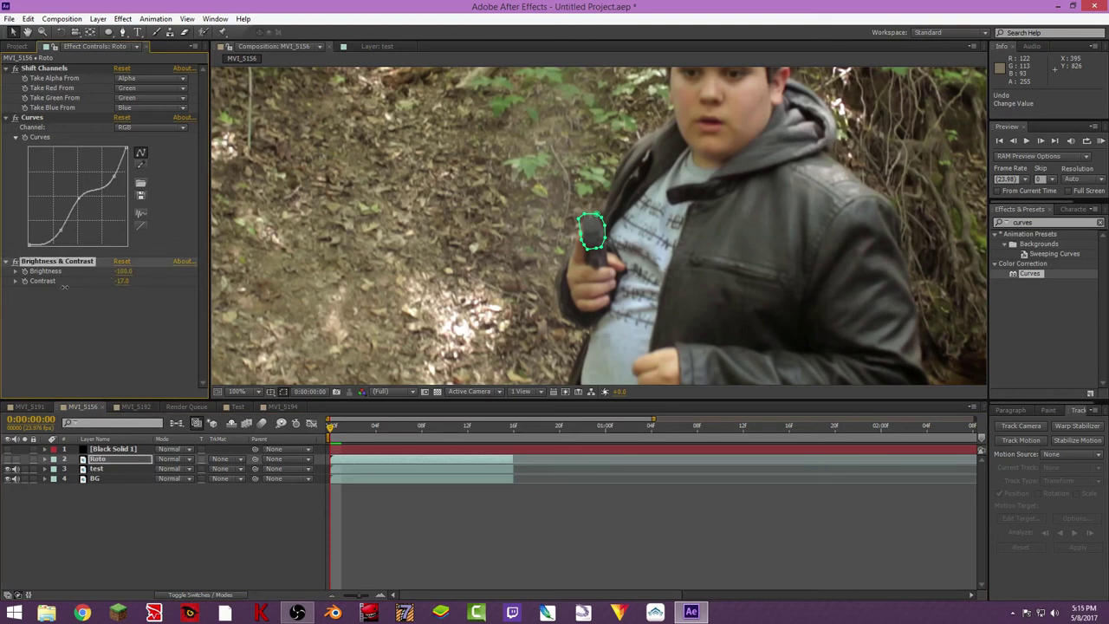
# Set the test layer's brightness to -19, hide the mask outline, and check the gun tip on the first two frames.
pyautogui.click(116, 469)
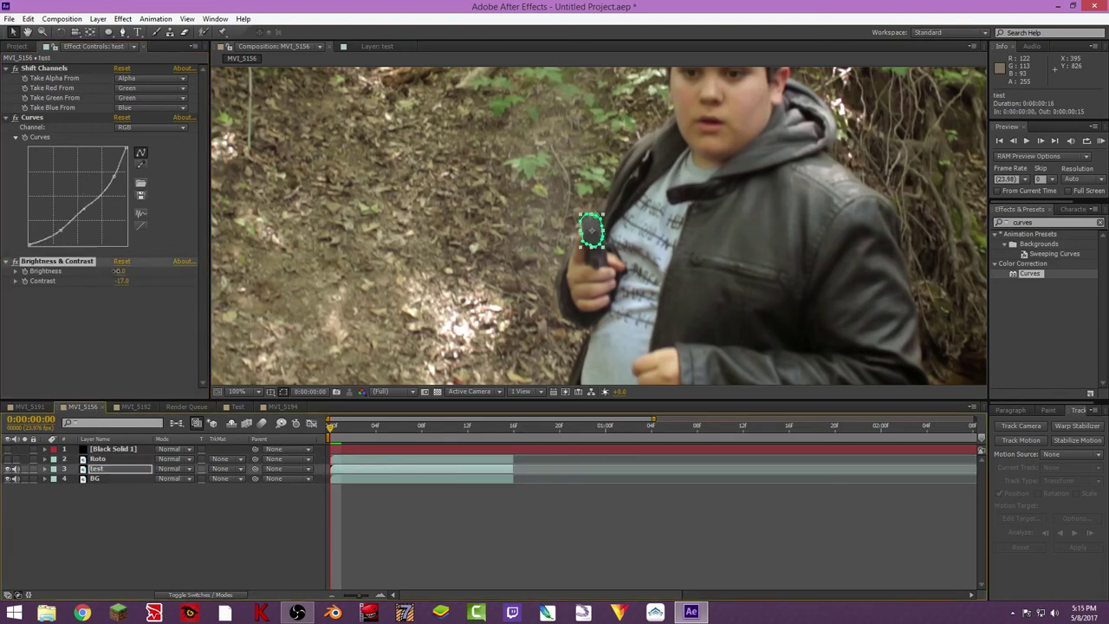
pyautogui.moveTo(116, 271); pyautogui.dragTo(112, 274)
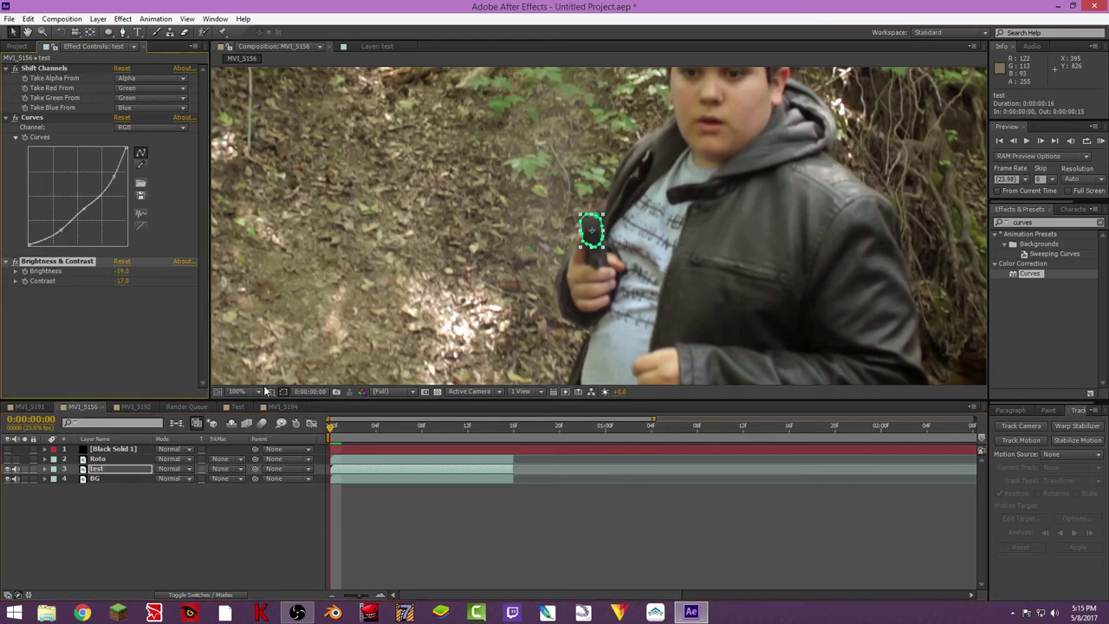
pyautogui.click(283, 393)
pyautogui.click(340, 427)
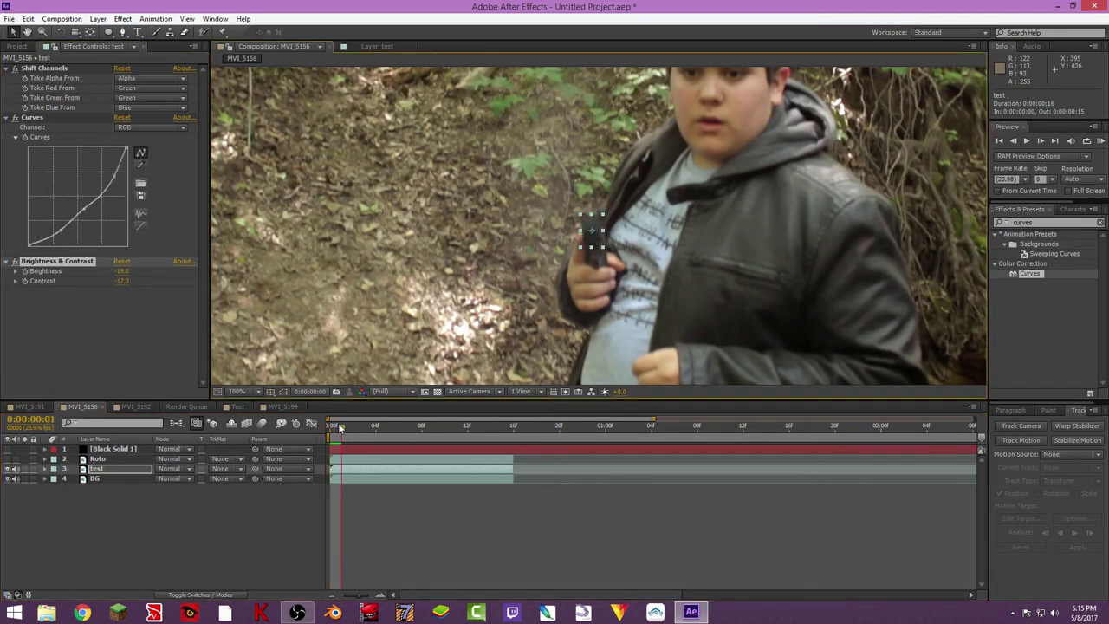
pyautogui.moveTo(341, 430); pyautogui.dragTo(330, 429)
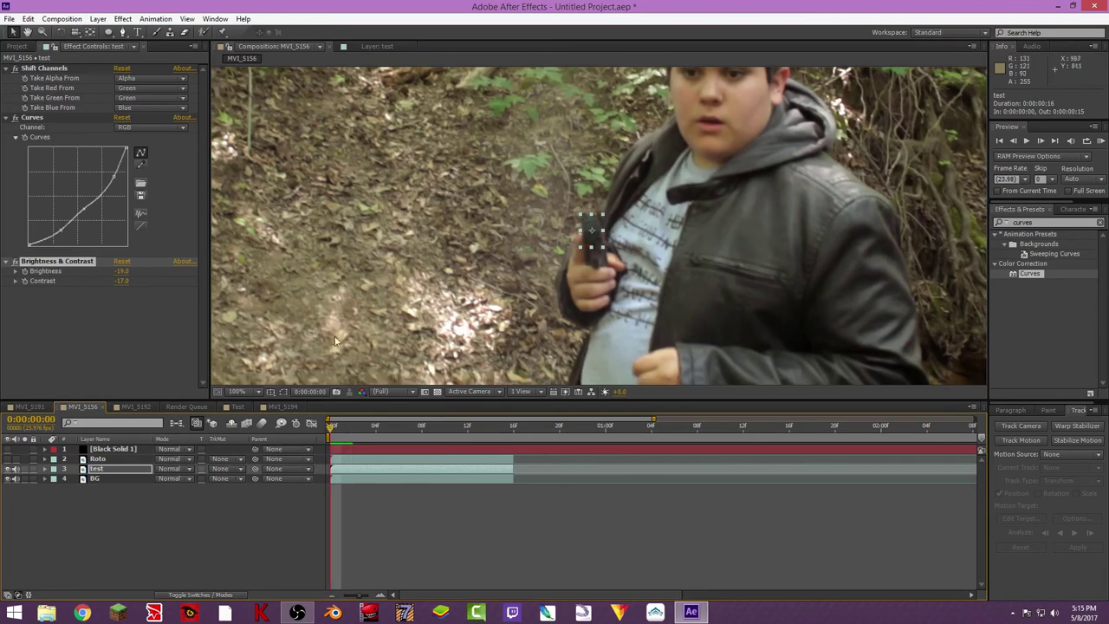
# Minimize the After Effects window to show the desktop.
pyautogui.click(1057, 6)
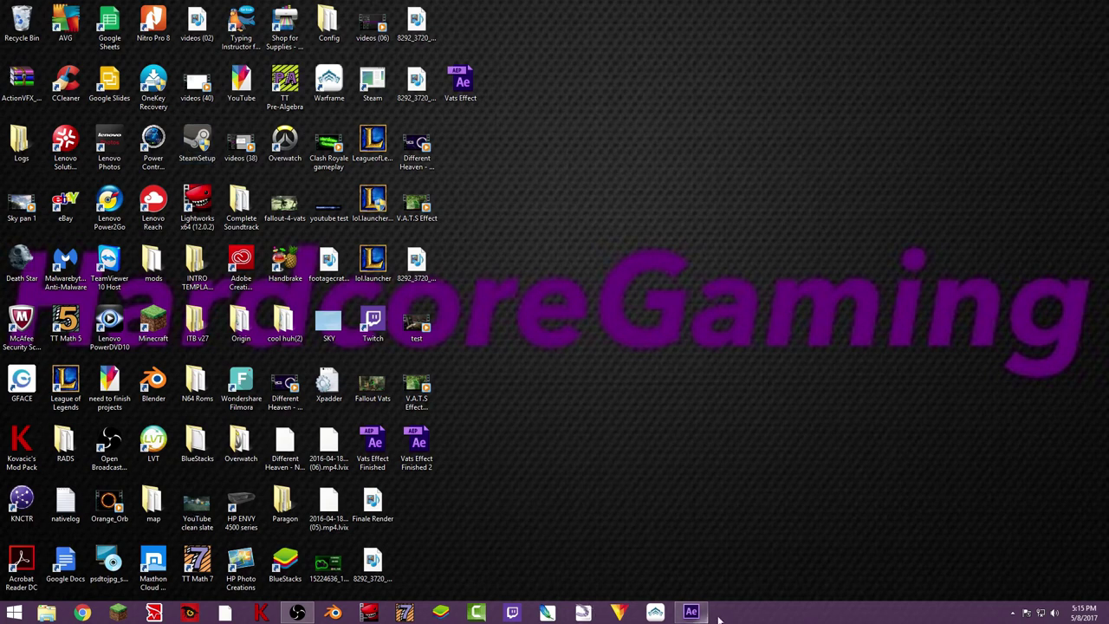
pyautogui.moveTo(689, 616)
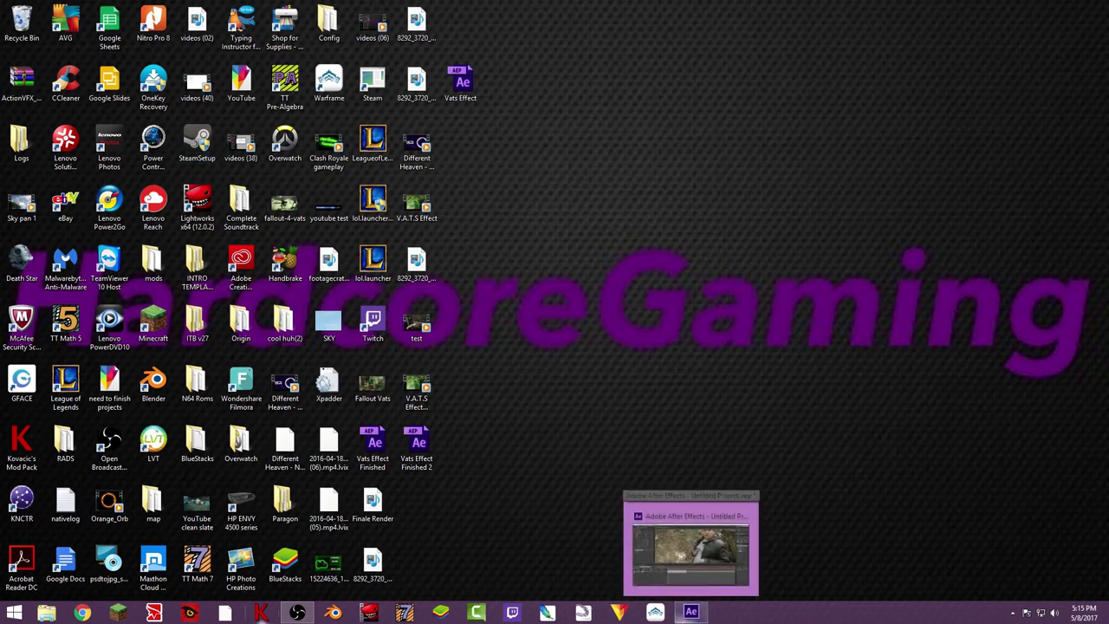